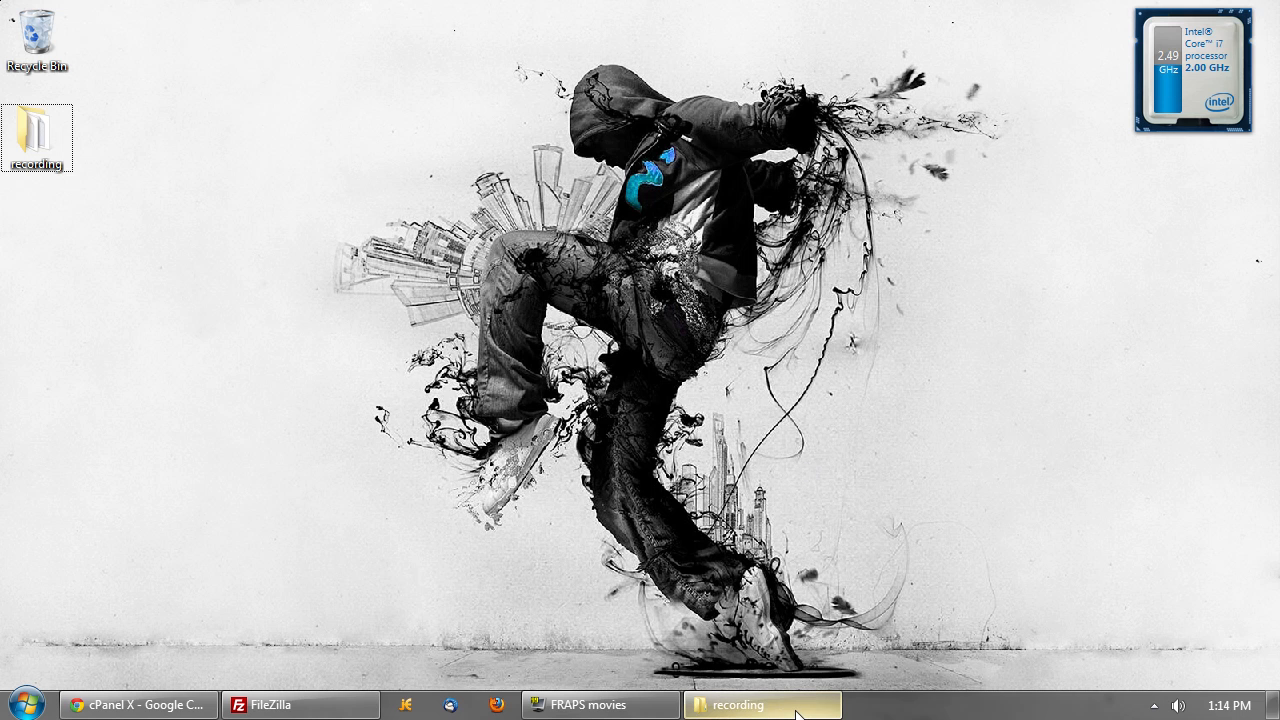
# Open example_email.txt from the recording folder and review its hosting account, login and control panel URL details.
pyautogui.click(755, 705)
pyautogui.doubleClick(385, 139)
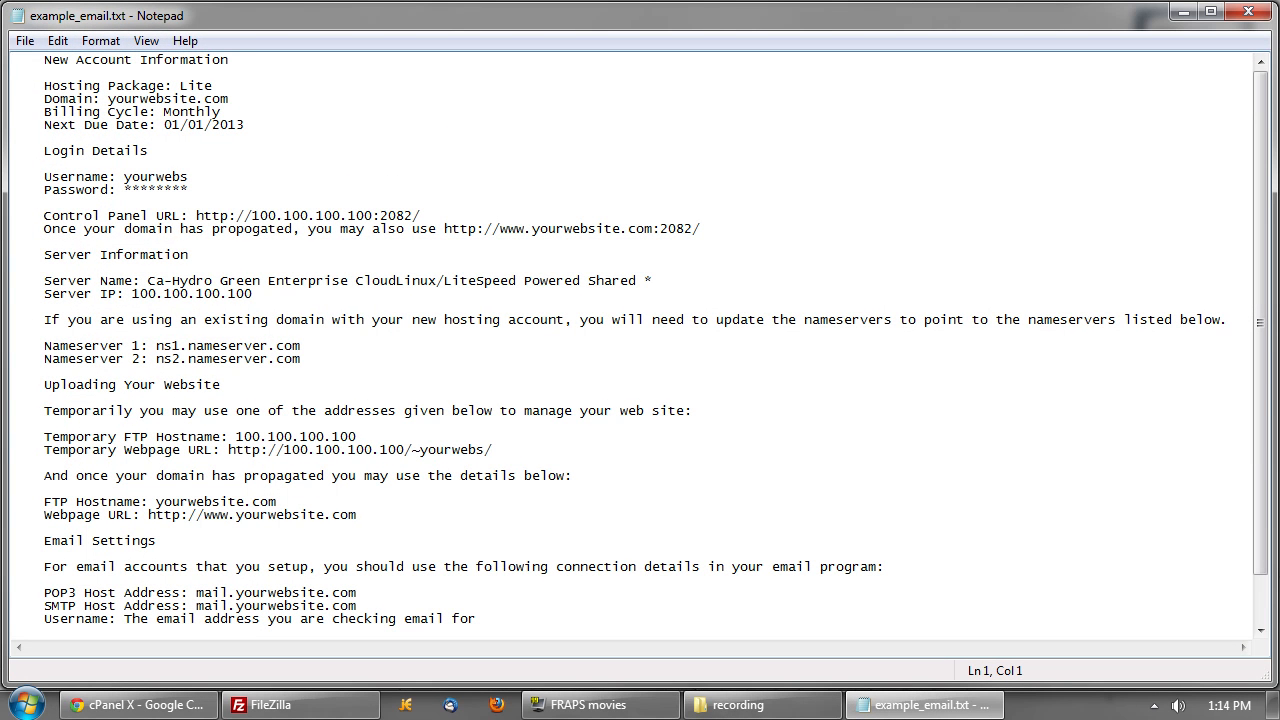
pyautogui.moveTo(37, 86); pyautogui.dragTo(246, 125)
pyautogui.click(37, 86)
pyautogui.click(246, 125)
pyautogui.moveTo(14, 164); pyautogui.dragTo(188, 190)
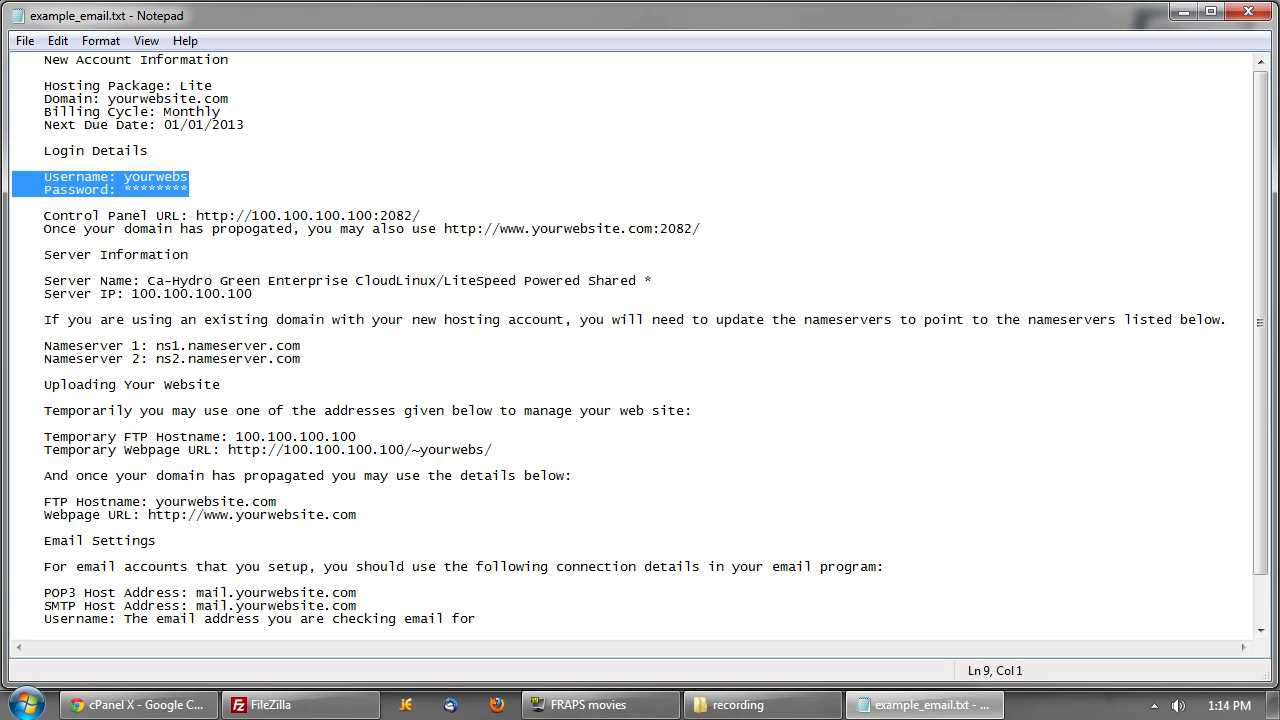
pyautogui.click(188, 190)
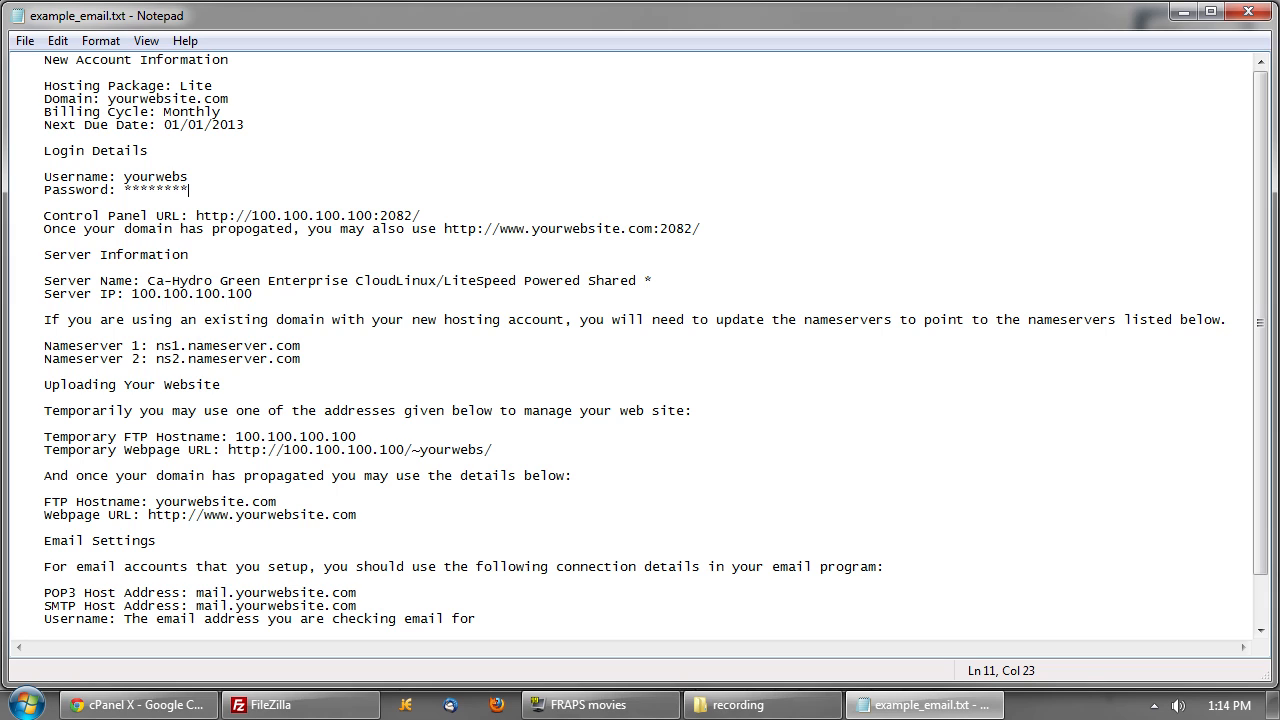
pyautogui.moveTo(44, 217); pyautogui.dragTo(701, 229)
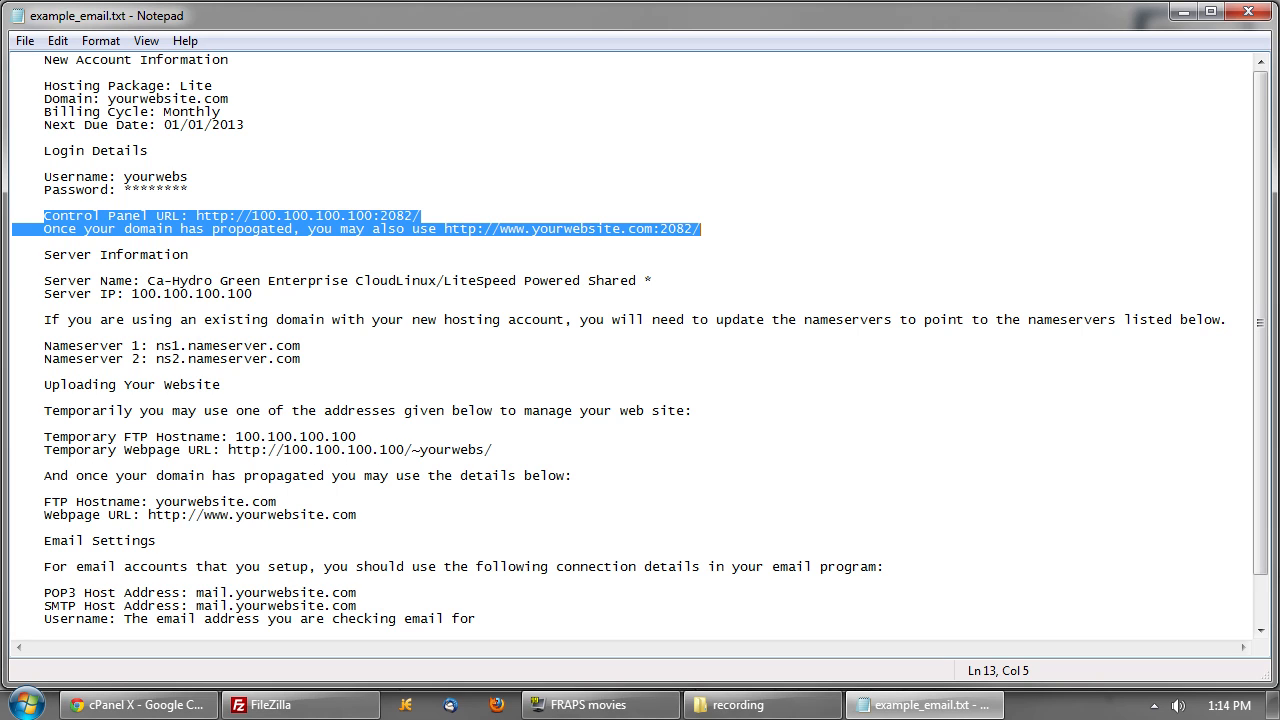
pyautogui.click(702, 229)
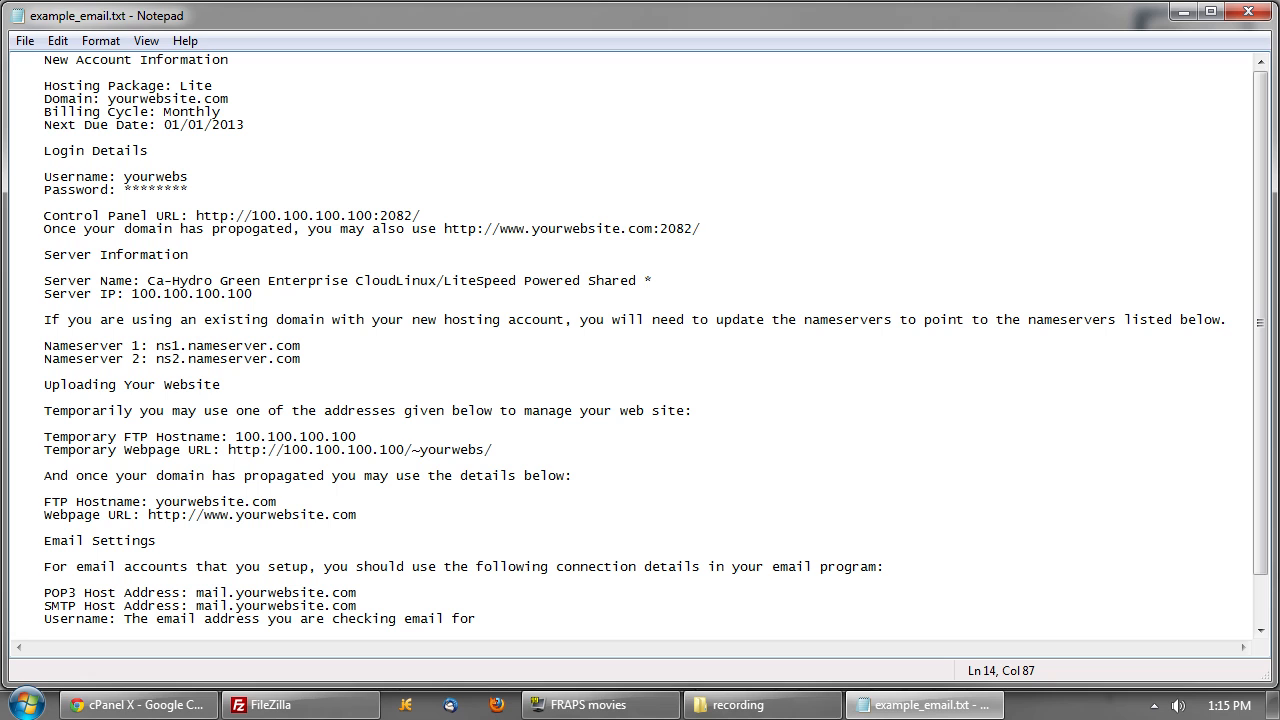
# Compare the hosting login details with the email settings in the rest of the example email.
pyautogui.scroll(-2, 640, 340)
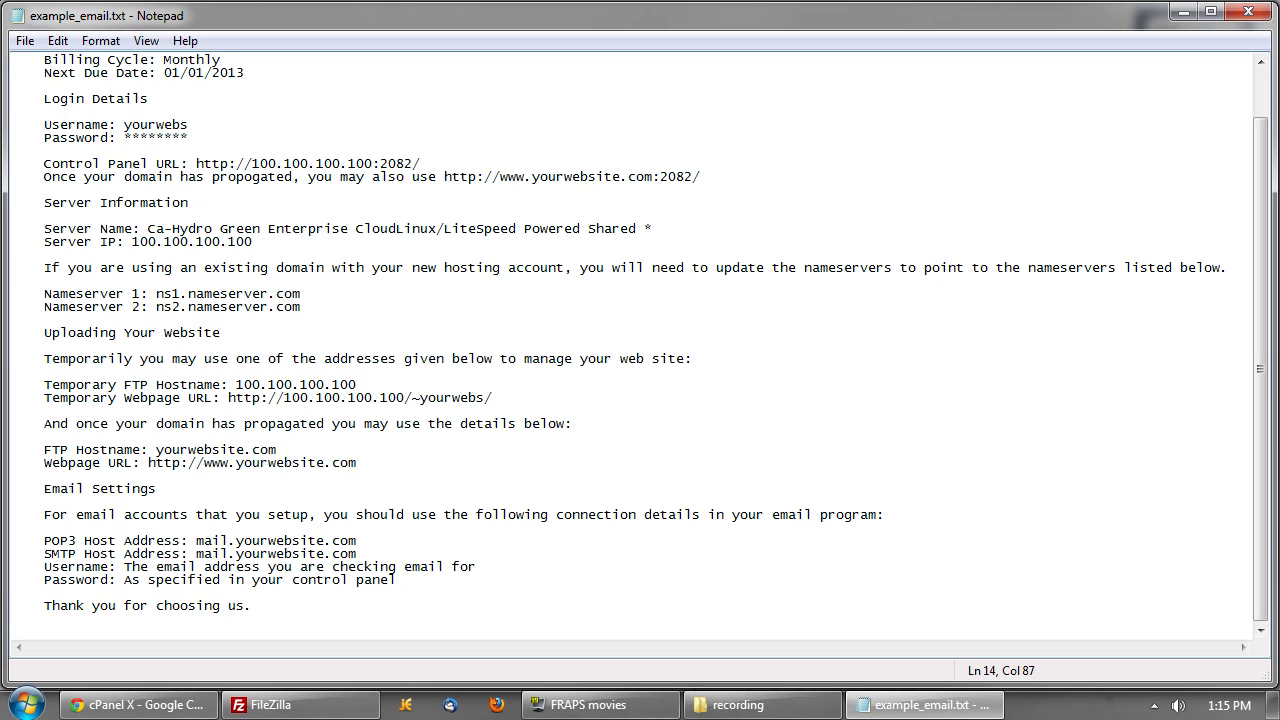
pyautogui.moveTo(190, 137); pyautogui.dragTo(44, 124)
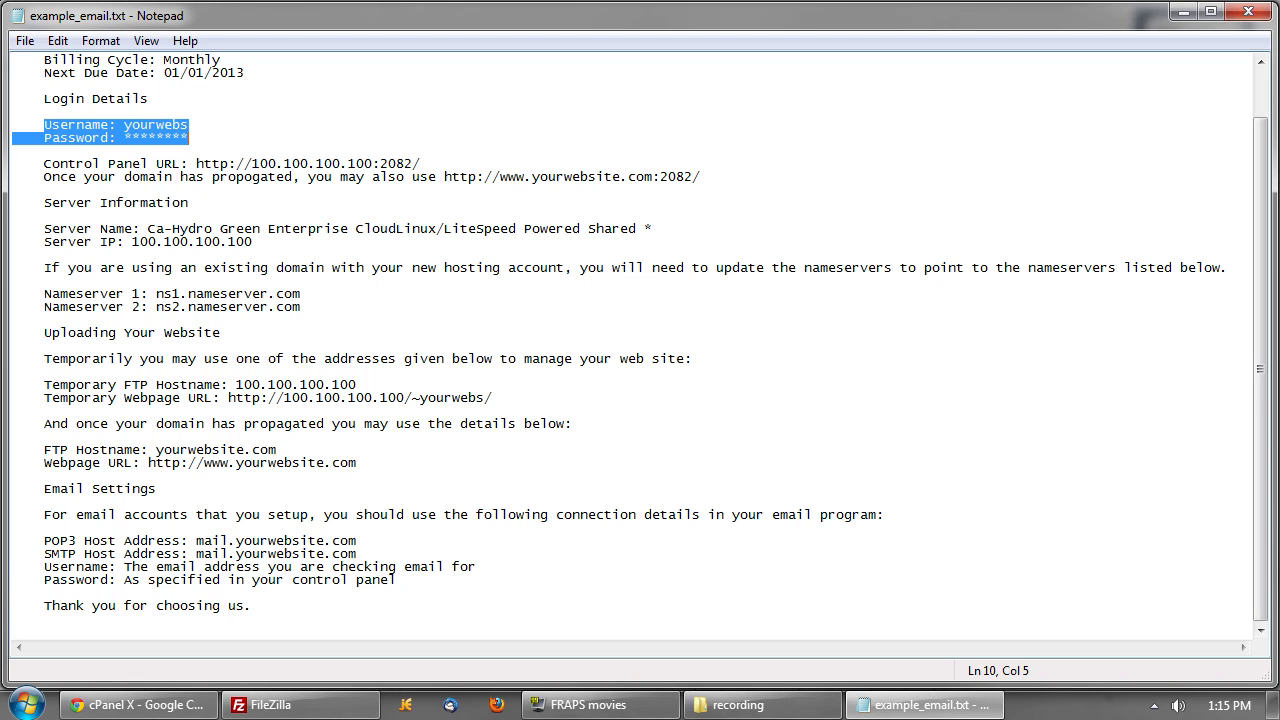
pyautogui.moveTo(396, 579); pyautogui.dragTo(28, 540)
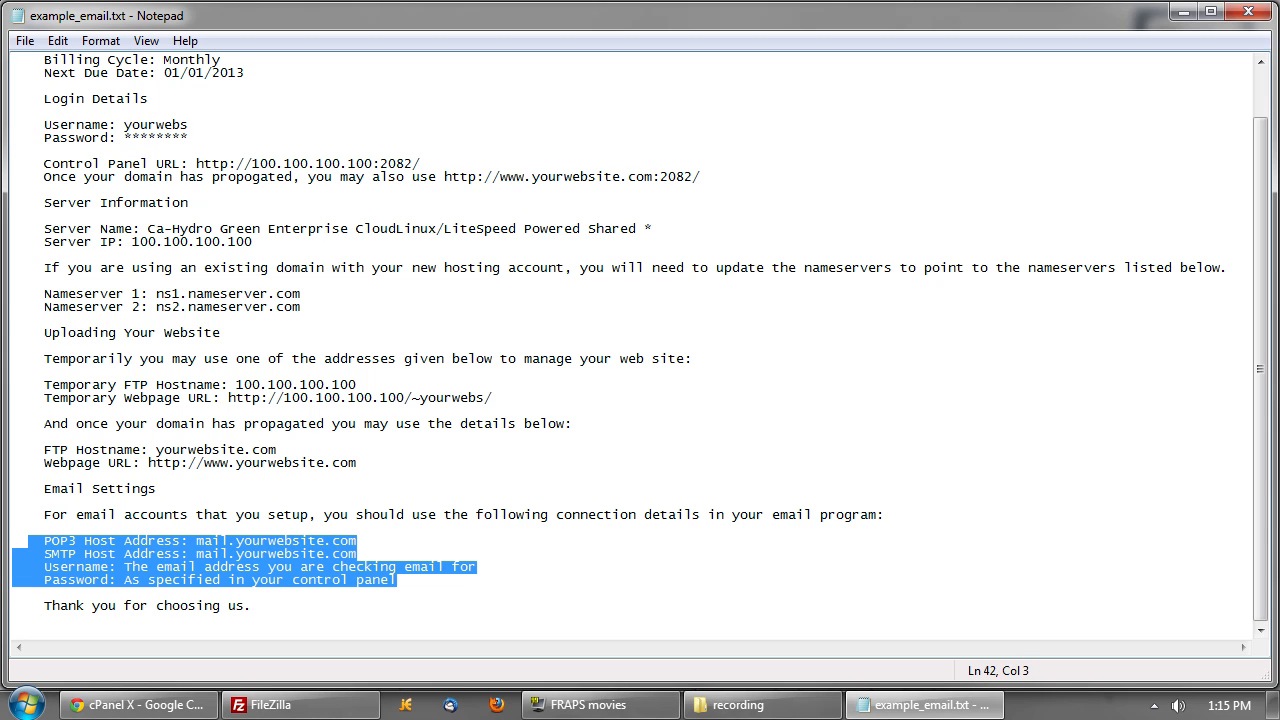
pyautogui.click(392, 592)
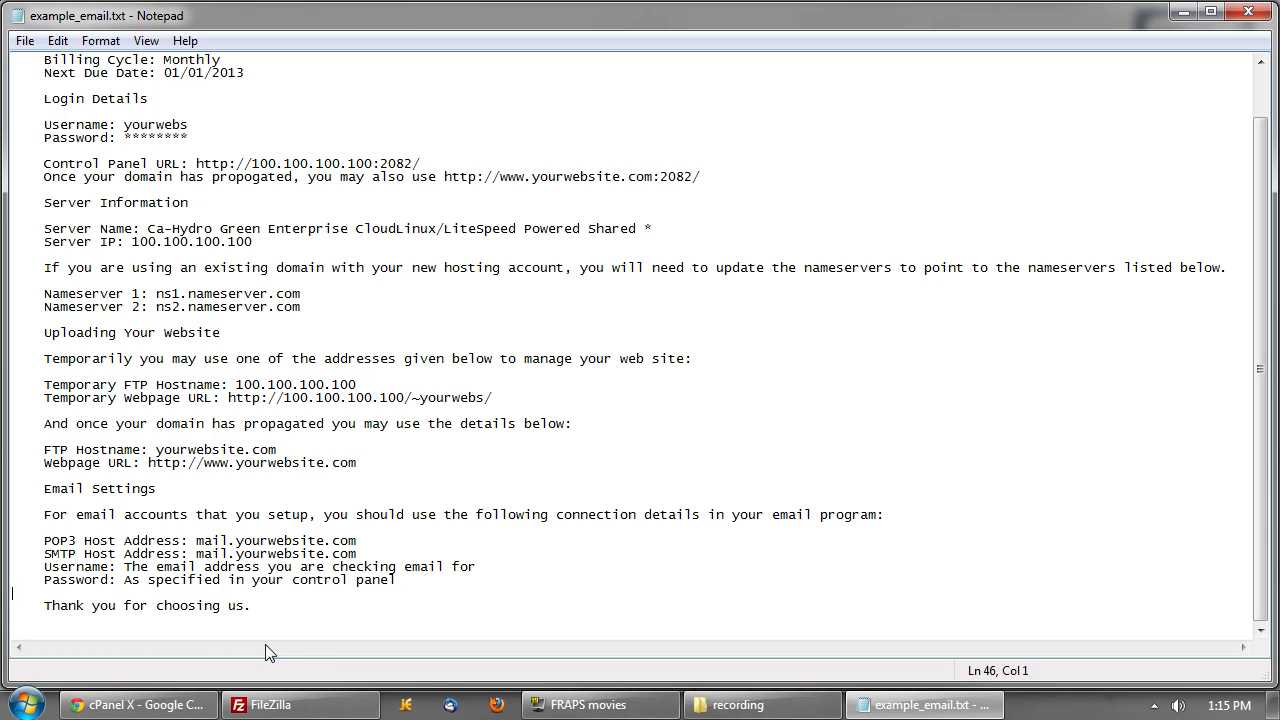
pyautogui.scroll(1, 640, 340)
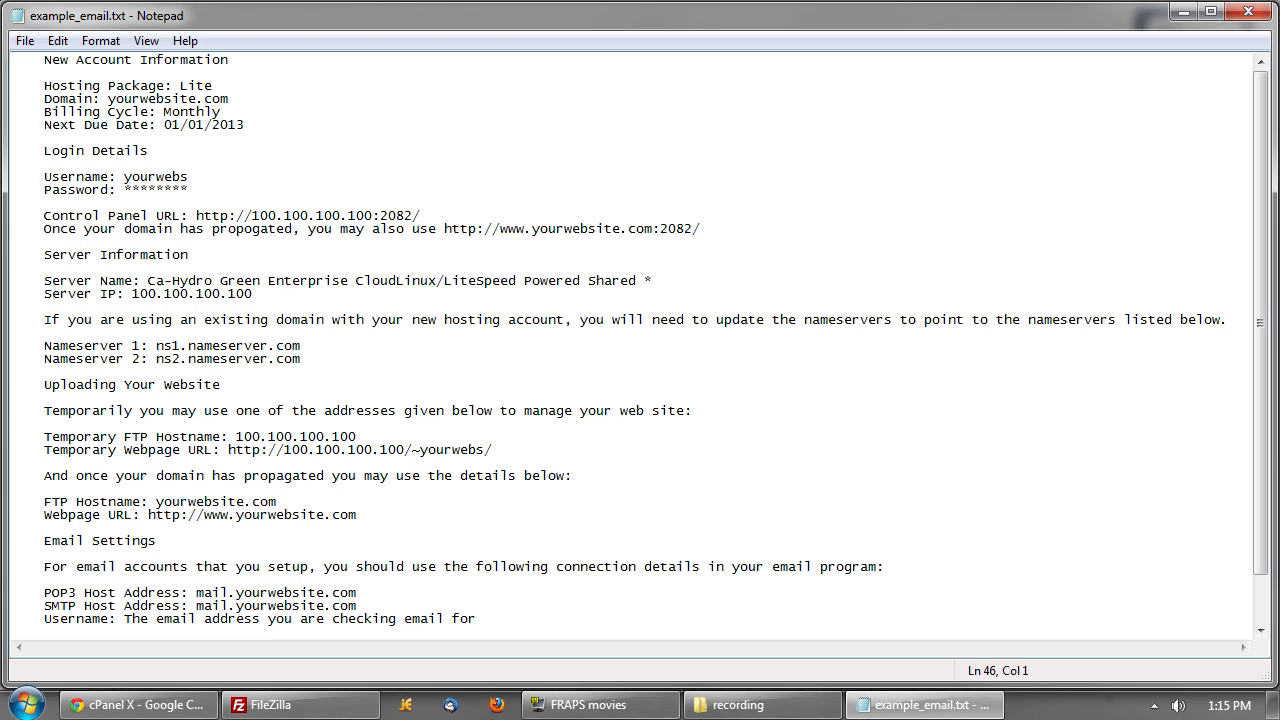
# Switch to cPanel in Chrome and open the MySQL Databases page.
pyautogui.click(166, 706)
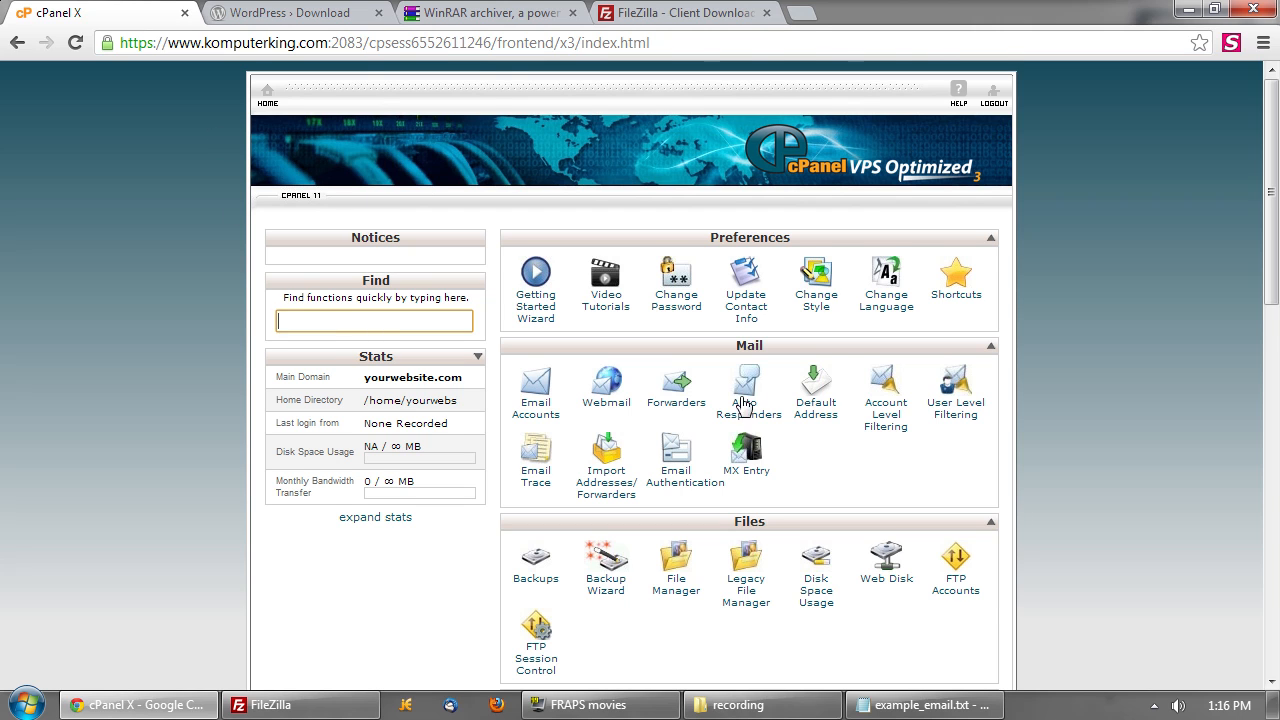
pyautogui.scroll(-1, 740, 420)
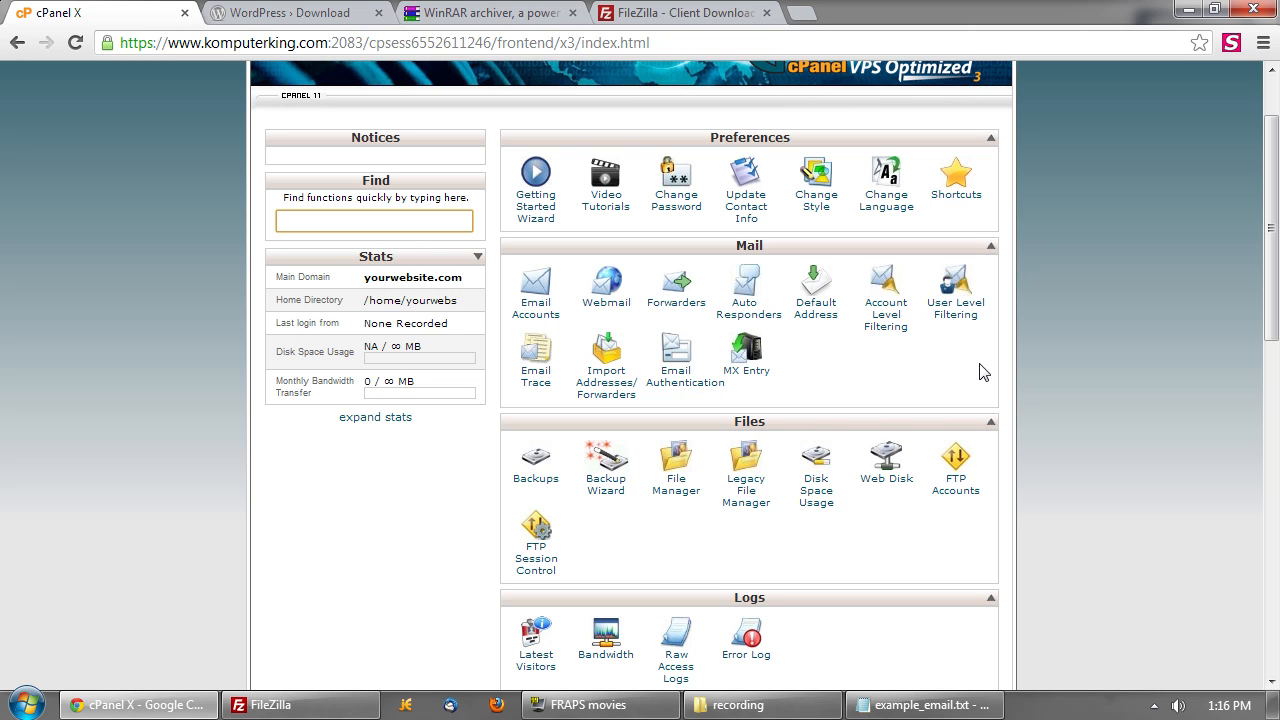
pyautogui.scroll(-1, 980, 372)
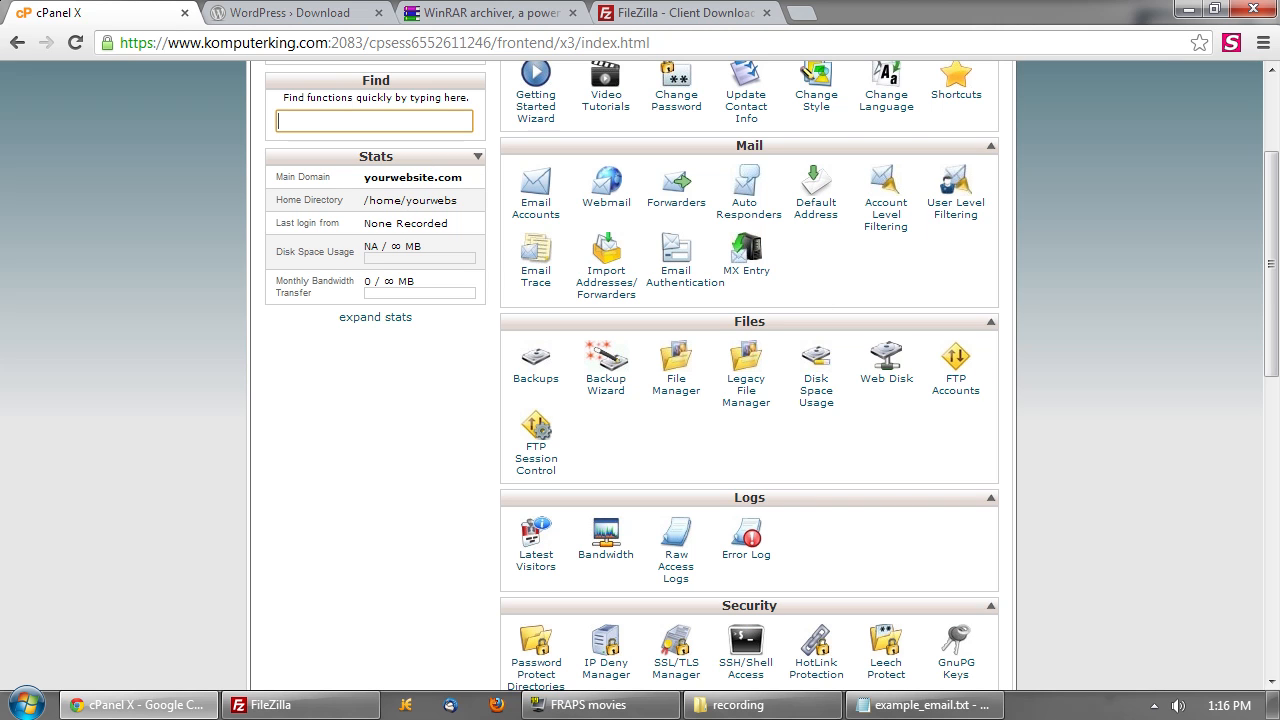
pyautogui.scroll(-3, 871, 455)
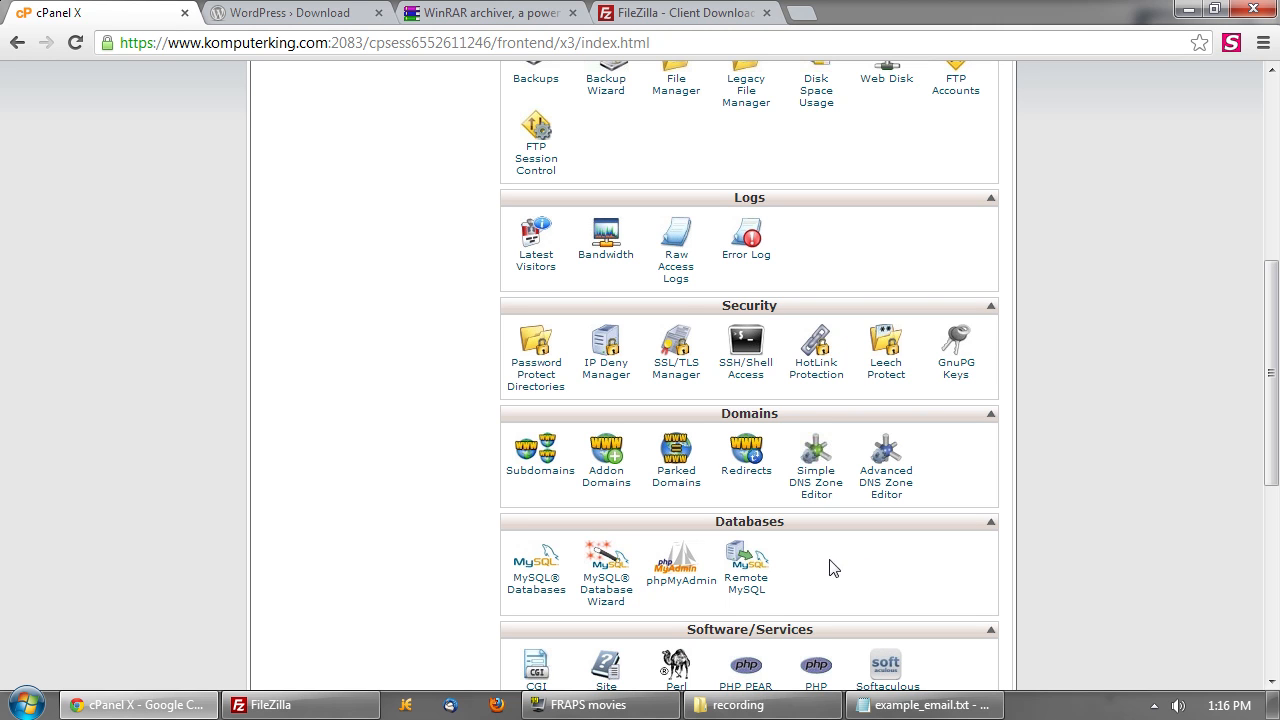
pyautogui.scroll(-1, 633, 544)
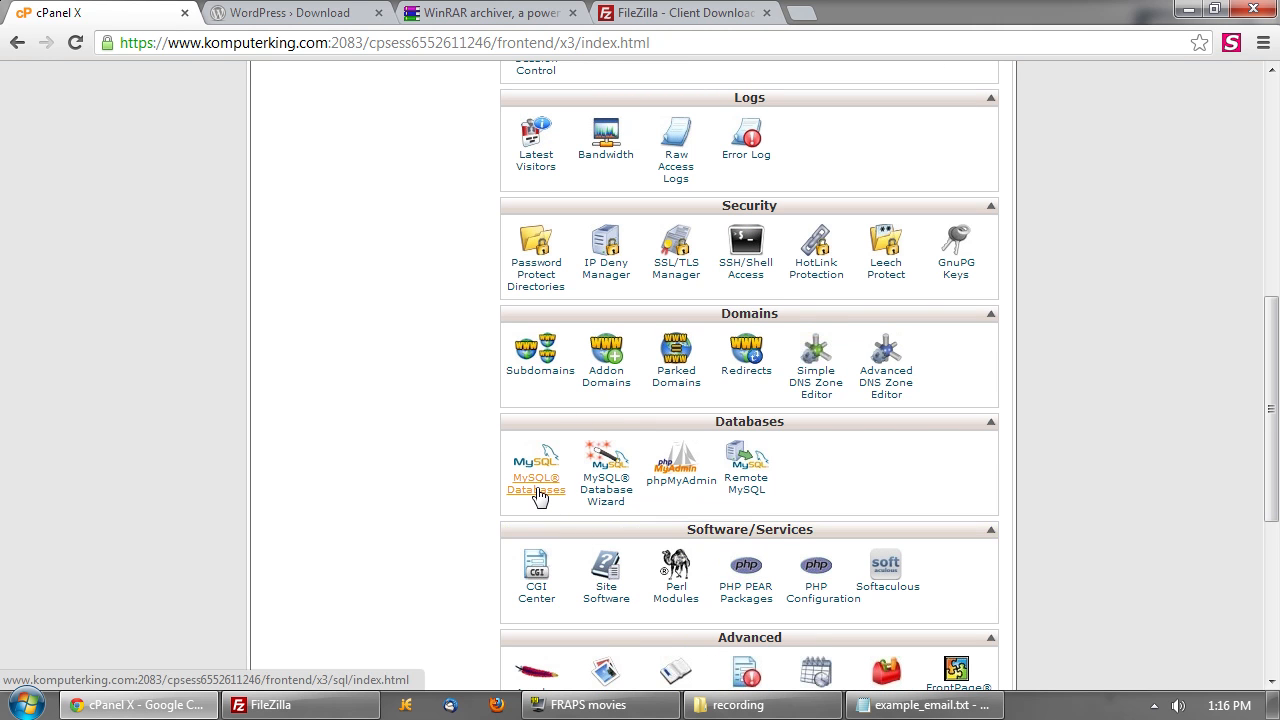
pyautogui.click(538, 492)
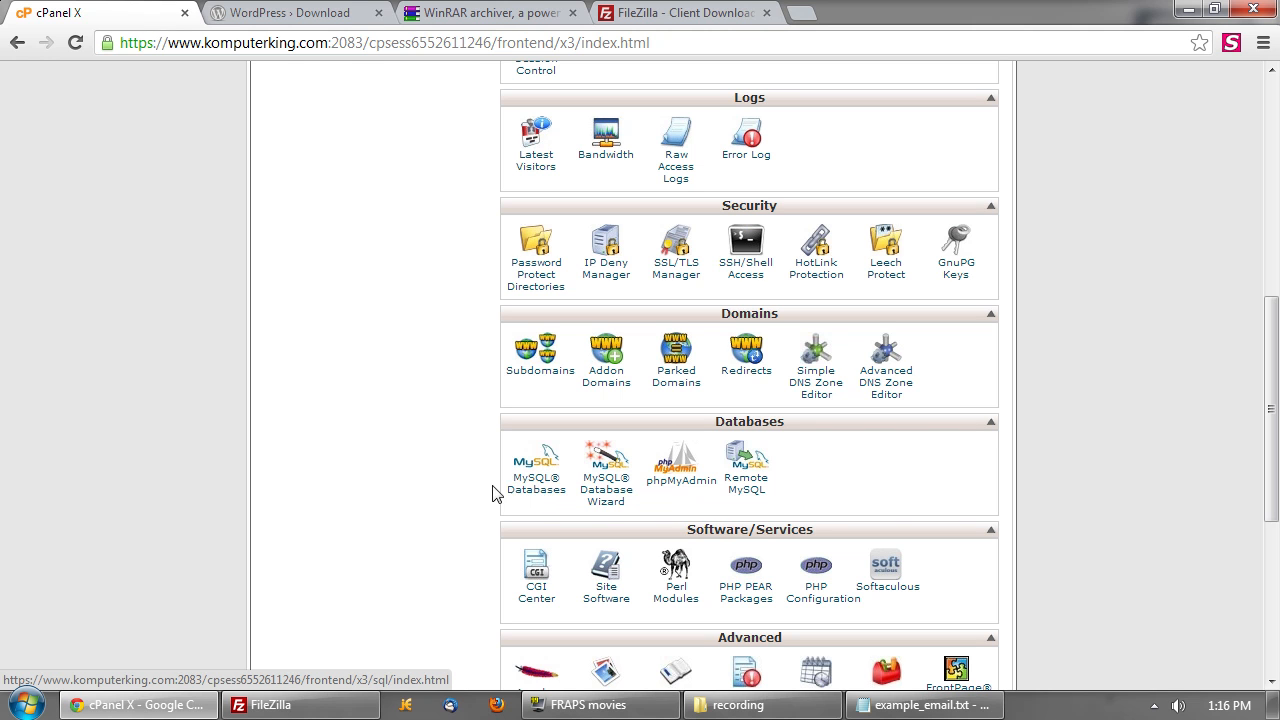
pyautogui.click(540, 487)
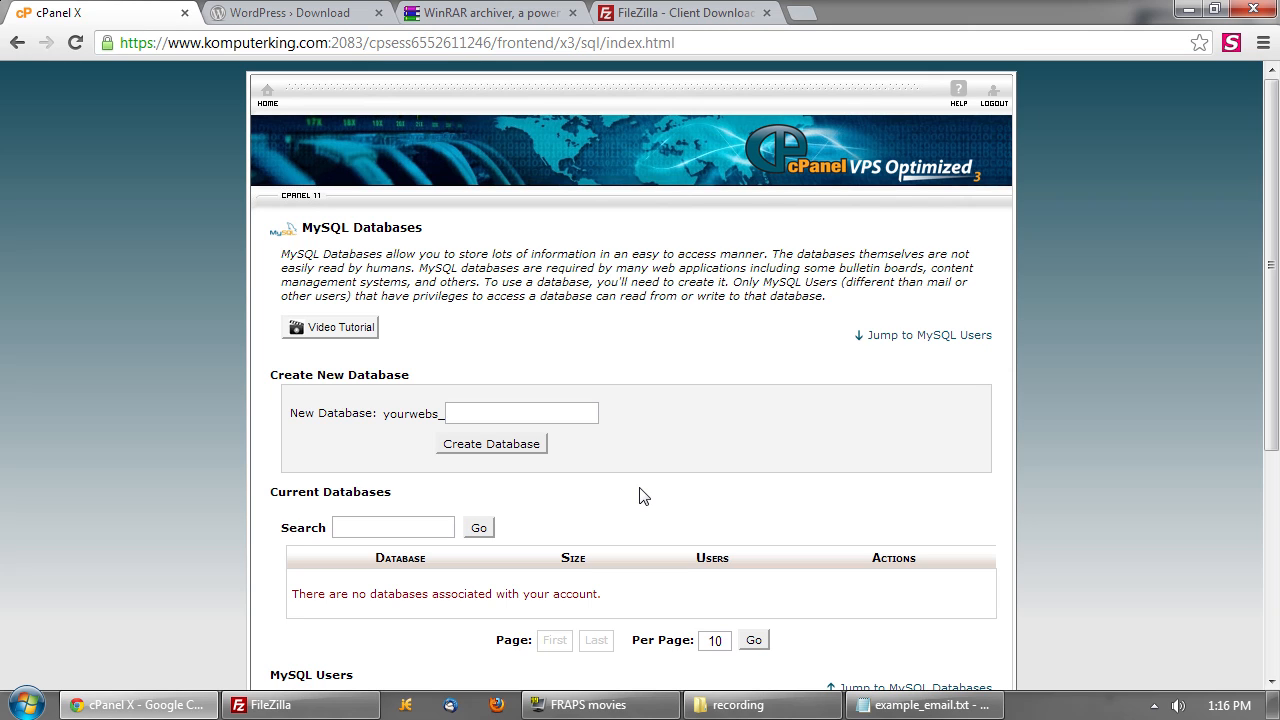
# Create a new MySQL database named word under the yourwebs_ prefix and return to the database overview.
pyautogui.scroll(-1, 643, 495)
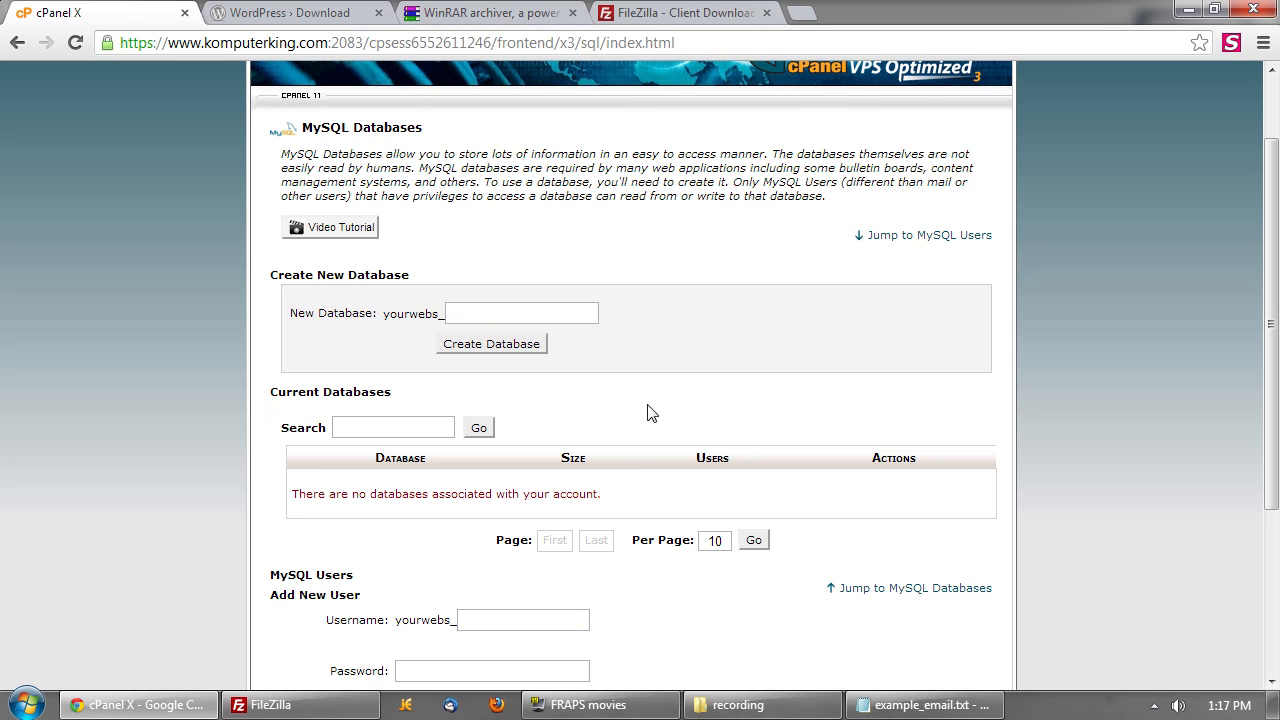
pyautogui.moveTo(383, 316); pyautogui.dragTo(438, 314)
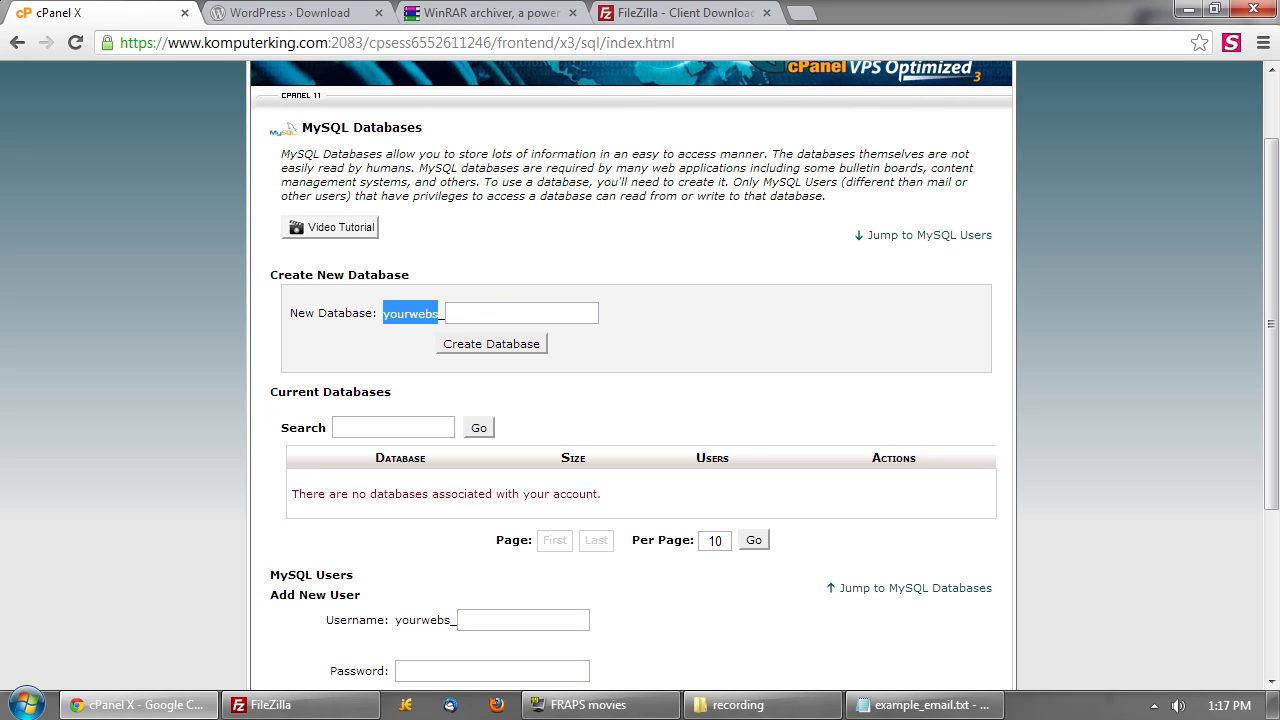
pyautogui.click(487, 313)
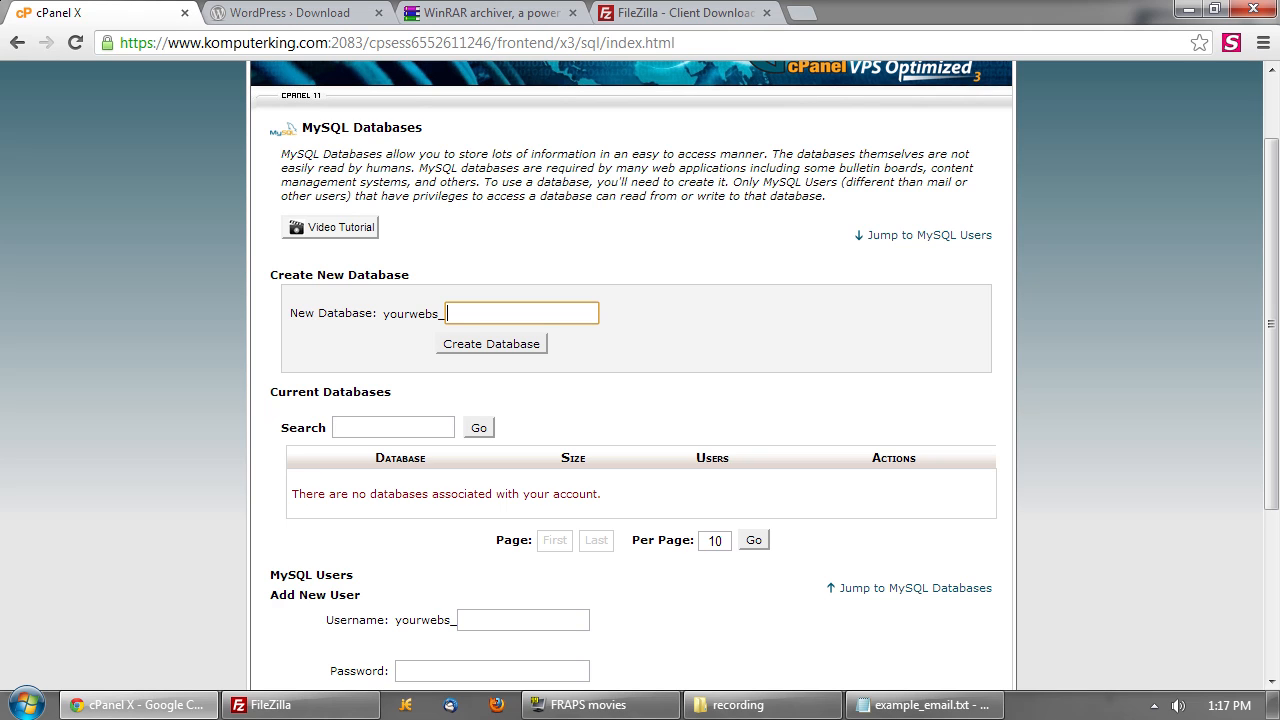
pyautogui.write('word')
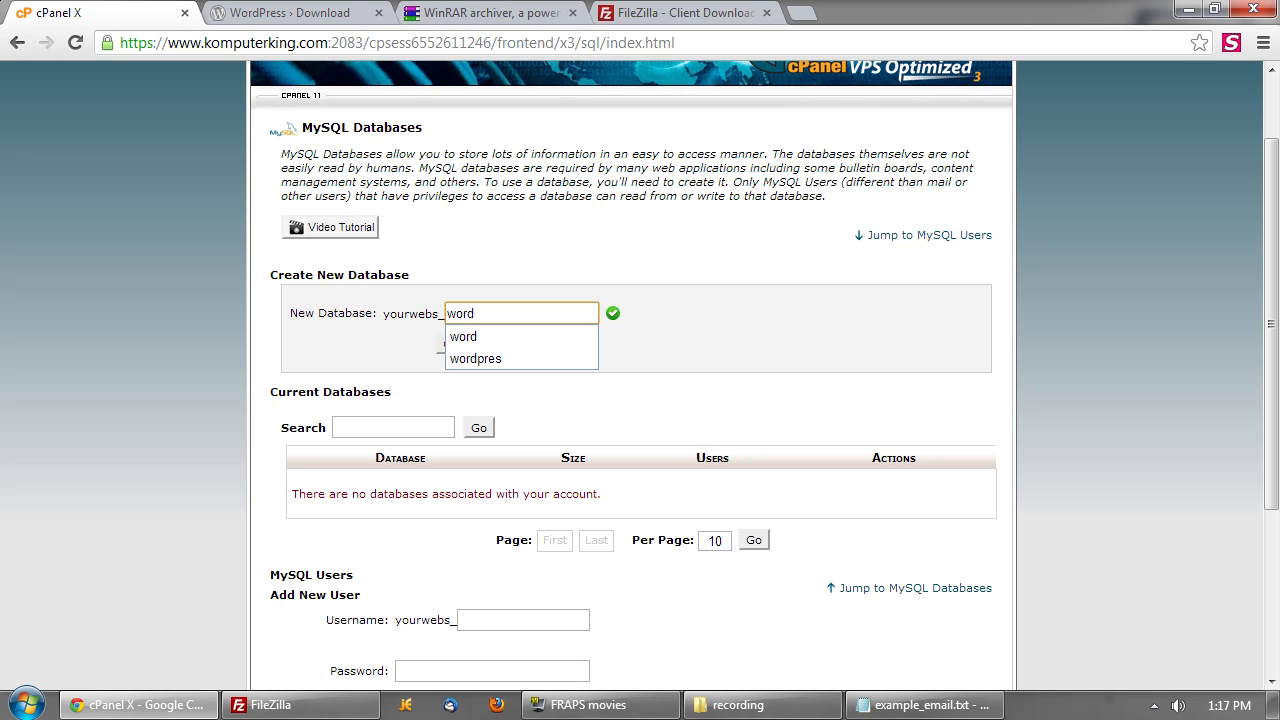
pyautogui.click(560, 263)
pyautogui.click(488, 348)
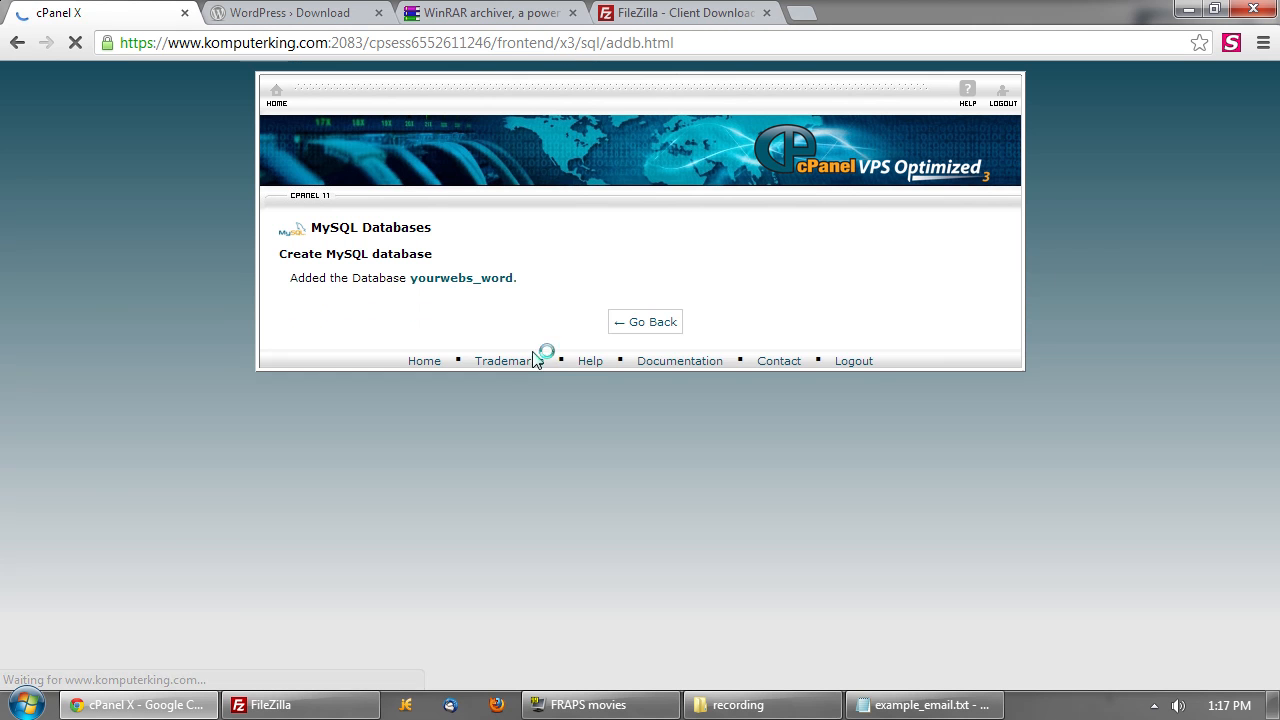
pyautogui.click(664, 330)
# Enter word after the yourwebs_ prefix as the new MySQL user's username.
pyautogui.scroll(-3, 600, 370)
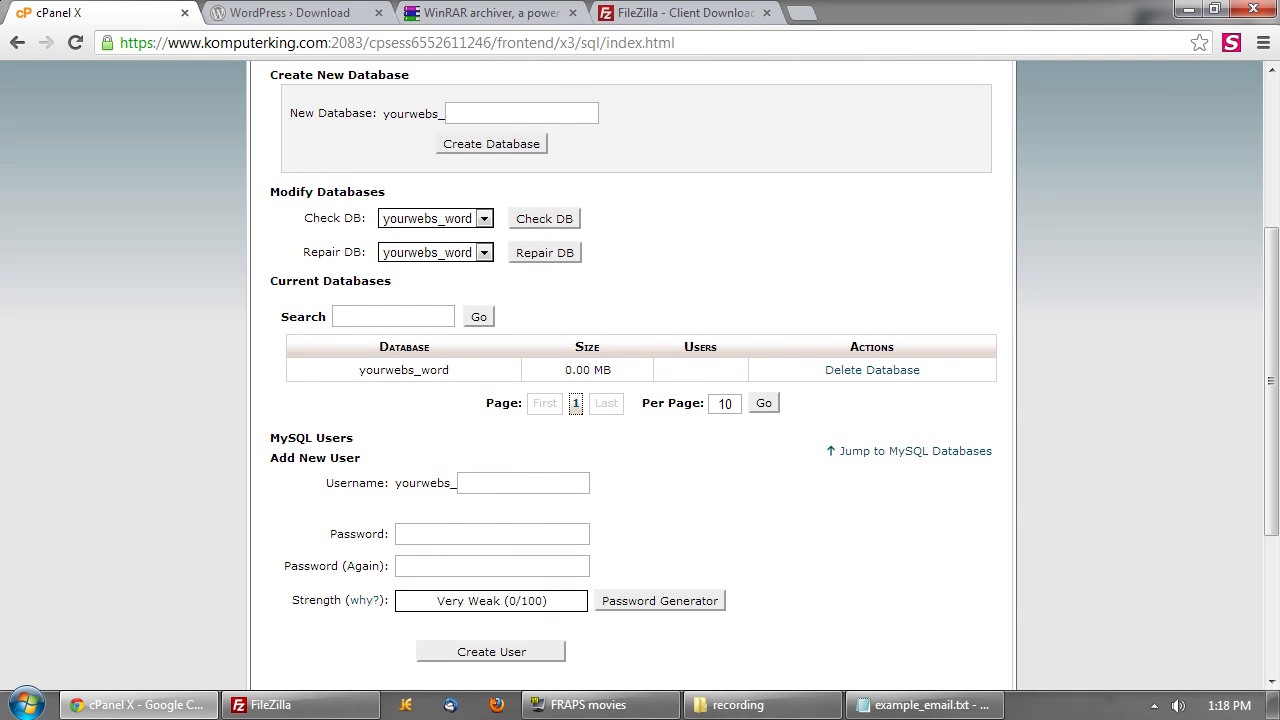
pyautogui.click(522, 483)
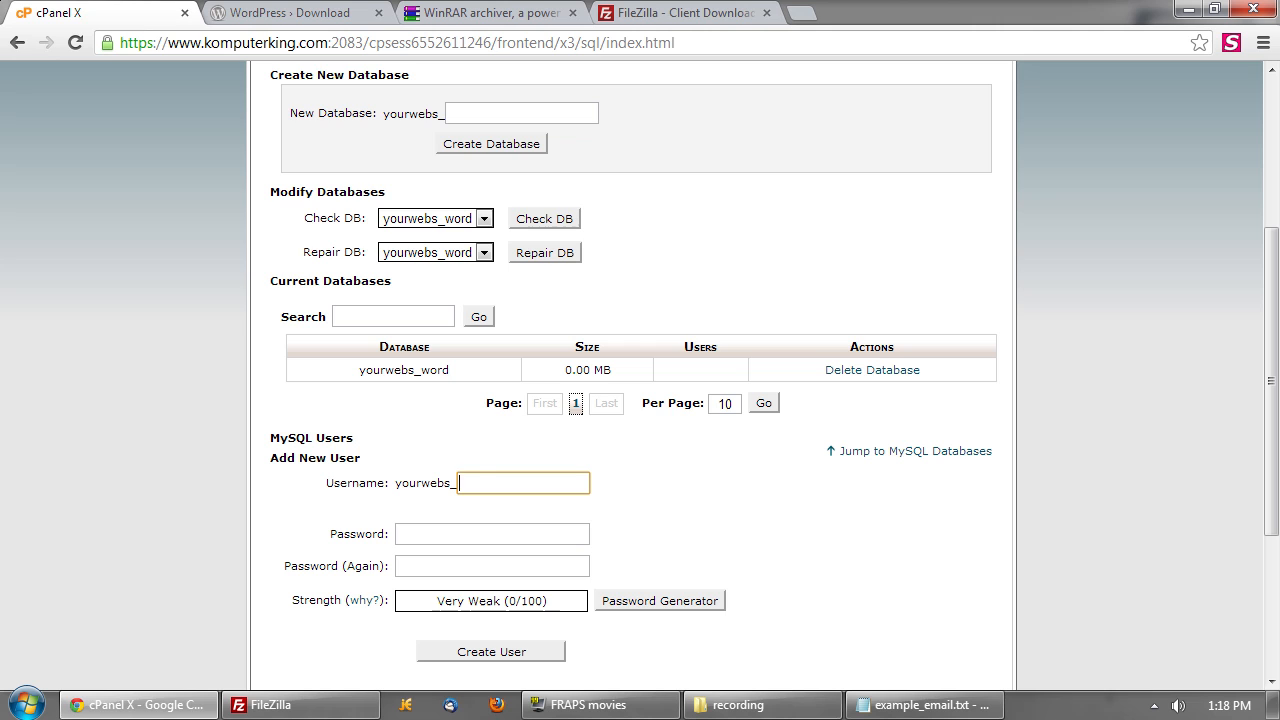
pyautogui.write('word')
pyautogui.click(660, 487)
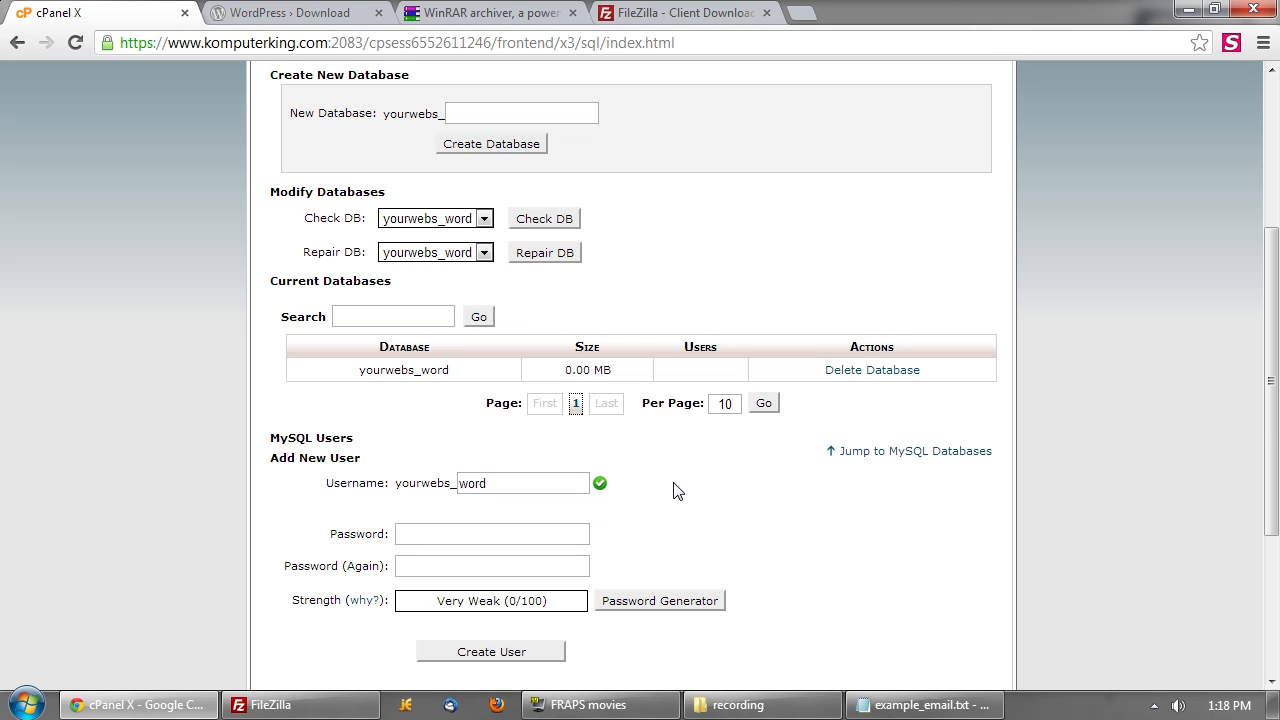
# Generate a password for the new MySQL user, limiting its non-alpha characters to Numbers (123).
pyautogui.scroll(-1, 676, 484)
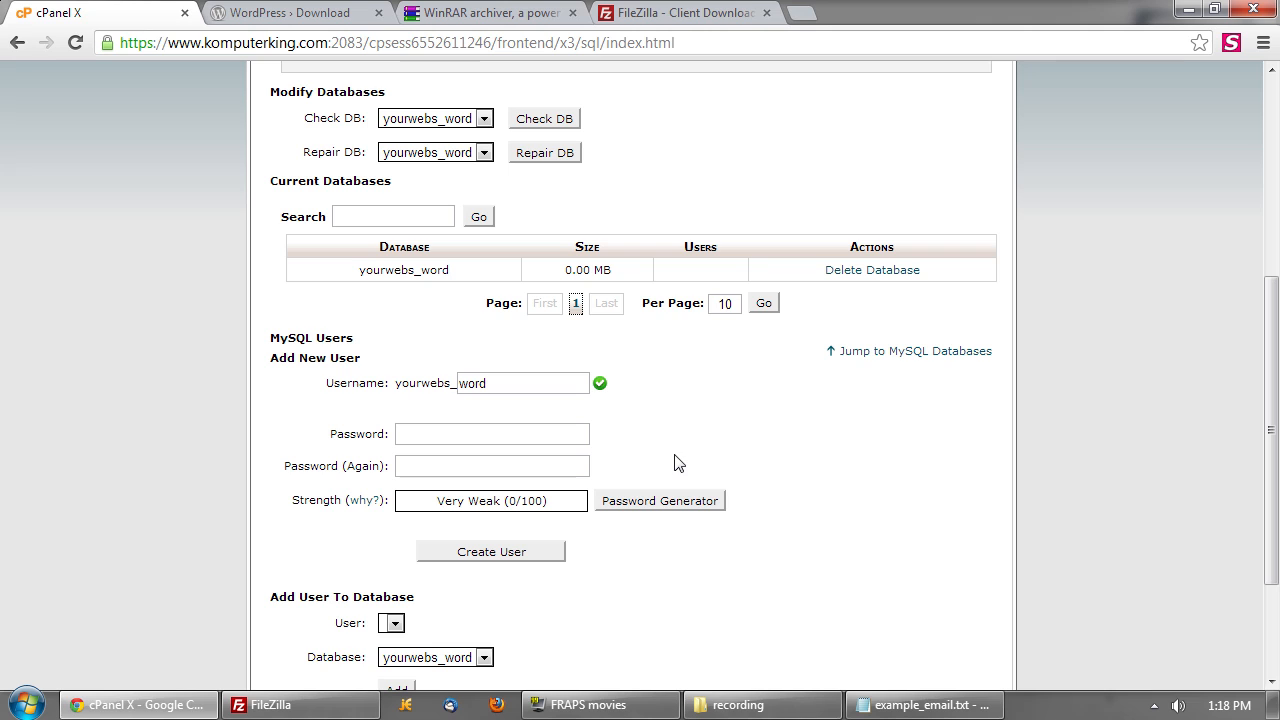
pyautogui.click(668, 508)
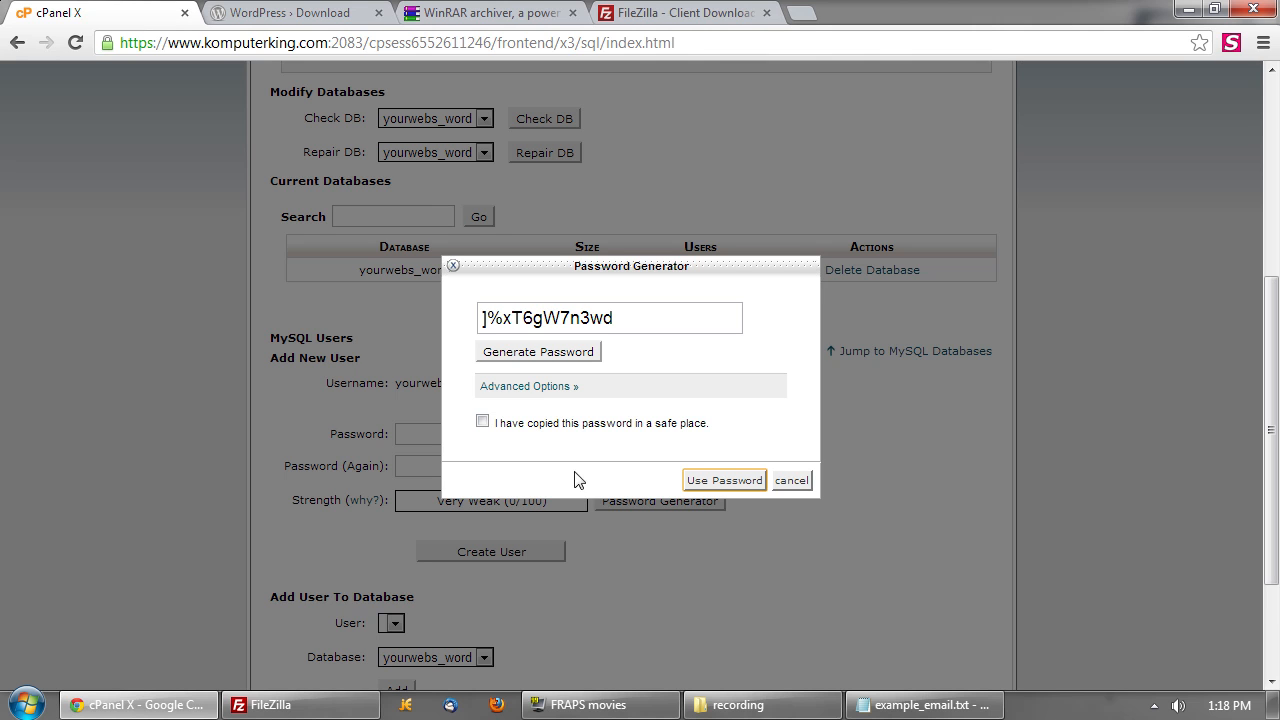
pyautogui.click(548, 390)
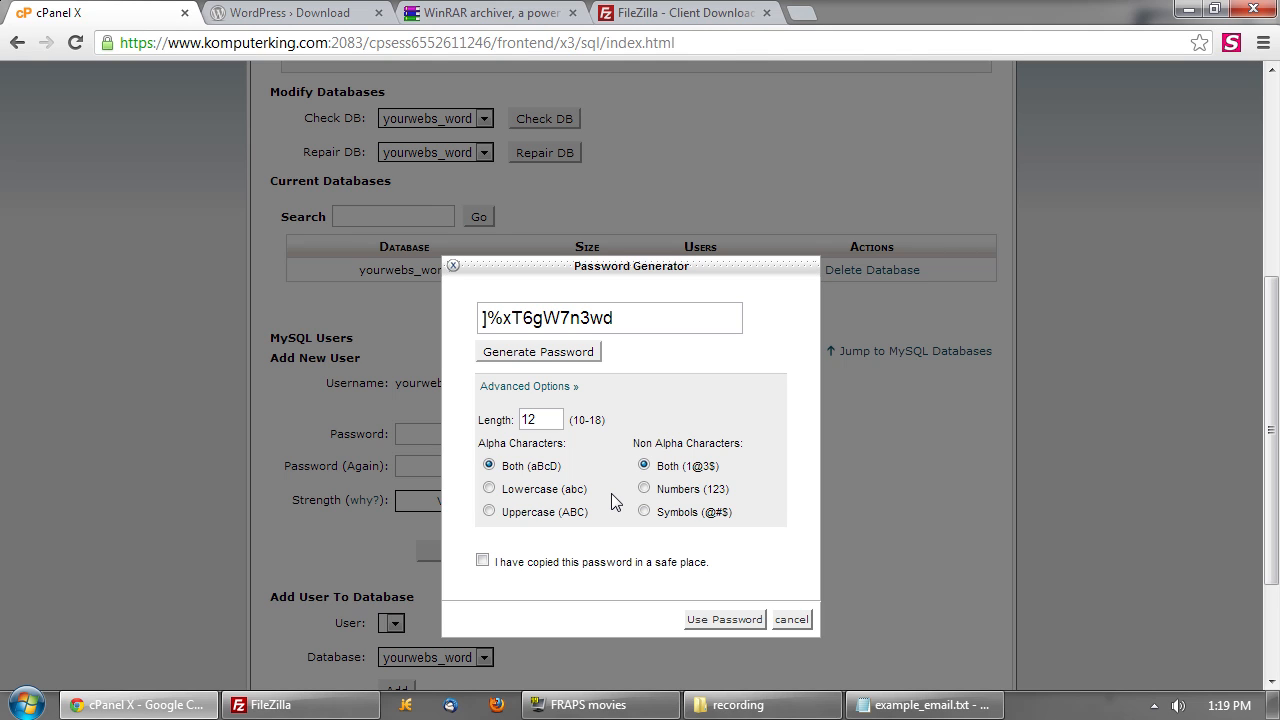
pyautogui.click(644, 488)
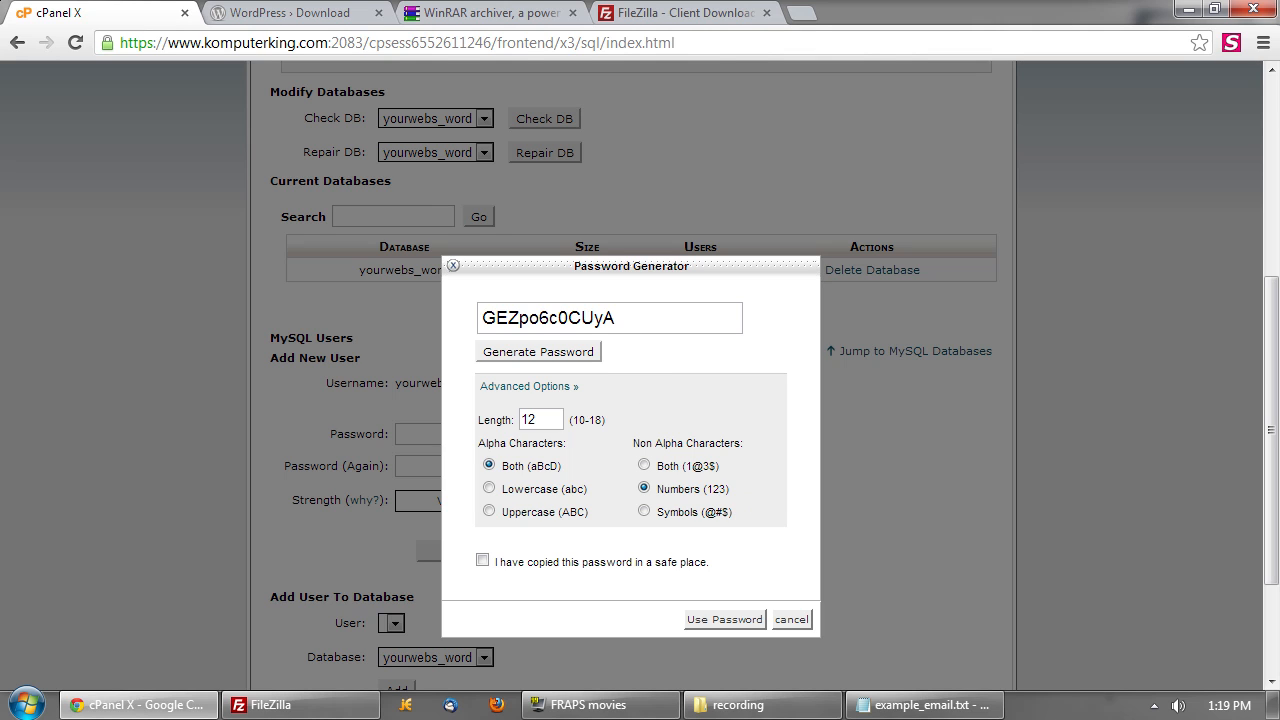
# Copy the generated password and paste it into a new Notepad document.
pyautogui.moveTo(620, 318); pyautogui.dragTo(479, 318)
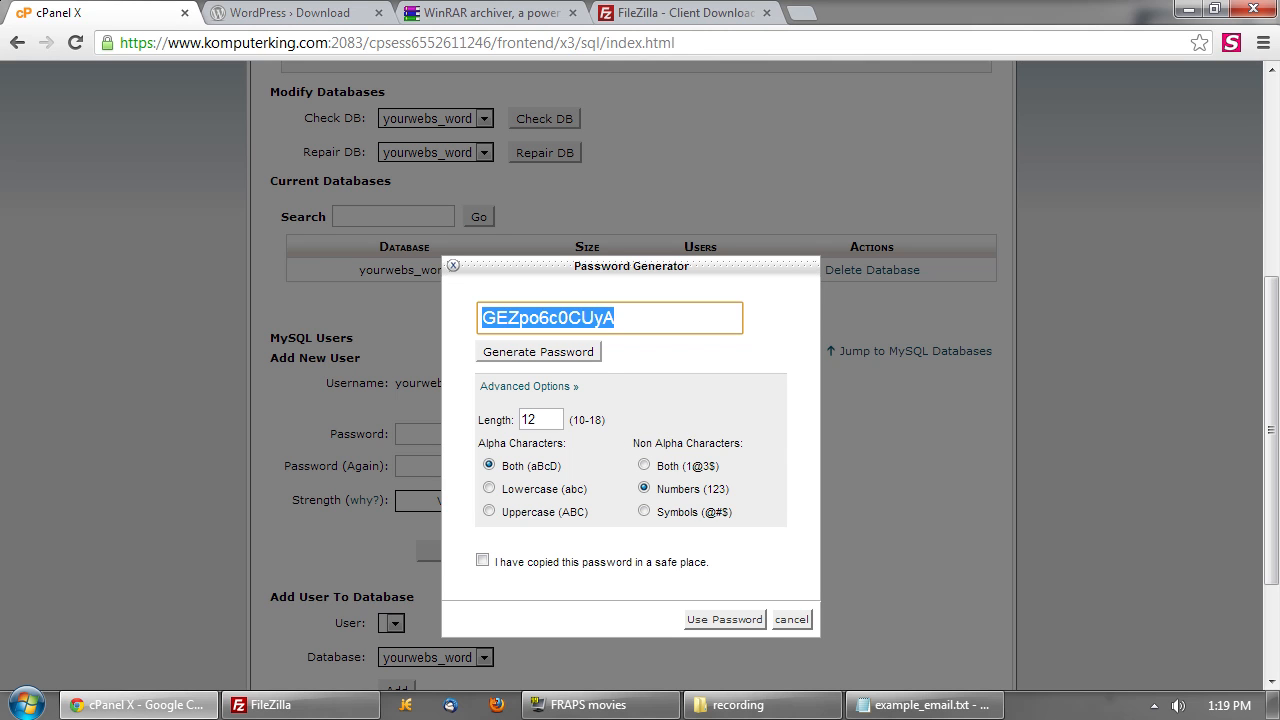
pyautogui.rightClick(552, 320)
pyautogui.click(631, 405)
pyautogui.press('super+r')
pyautogui.write('notepad')
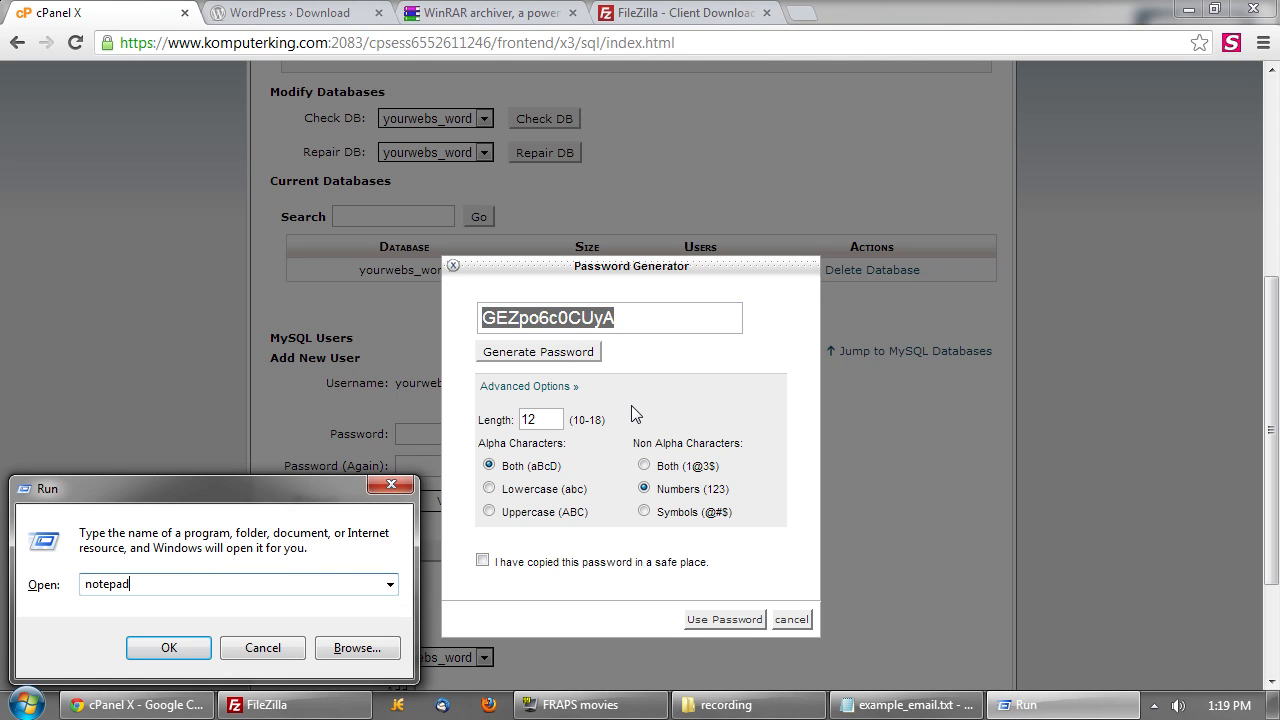
pyautogui.press('Return')
pyautogui.hotkey('ctrl', 'v')
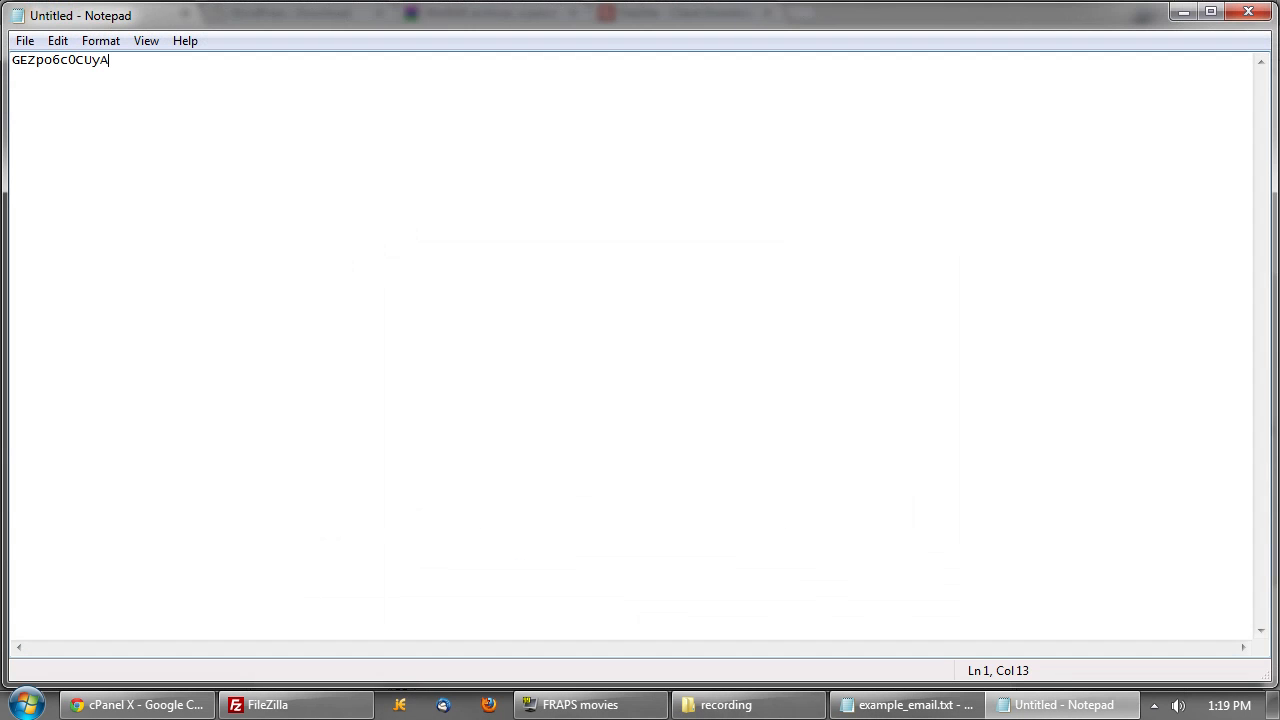
# Return to cPanel, confirm the password has been copied to a safe place, and apply it to the new MySQL user's password fields.
pyautogui.click(1183, 12)
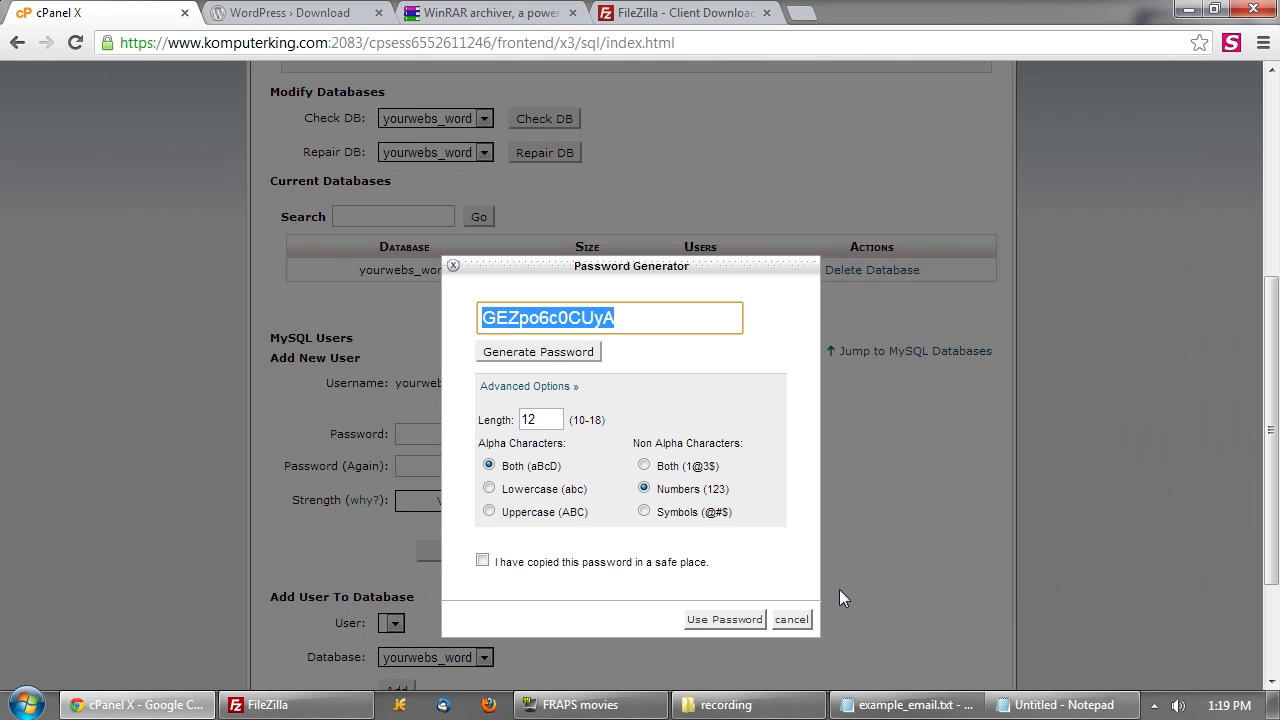
pyautogui.click(613, 575)
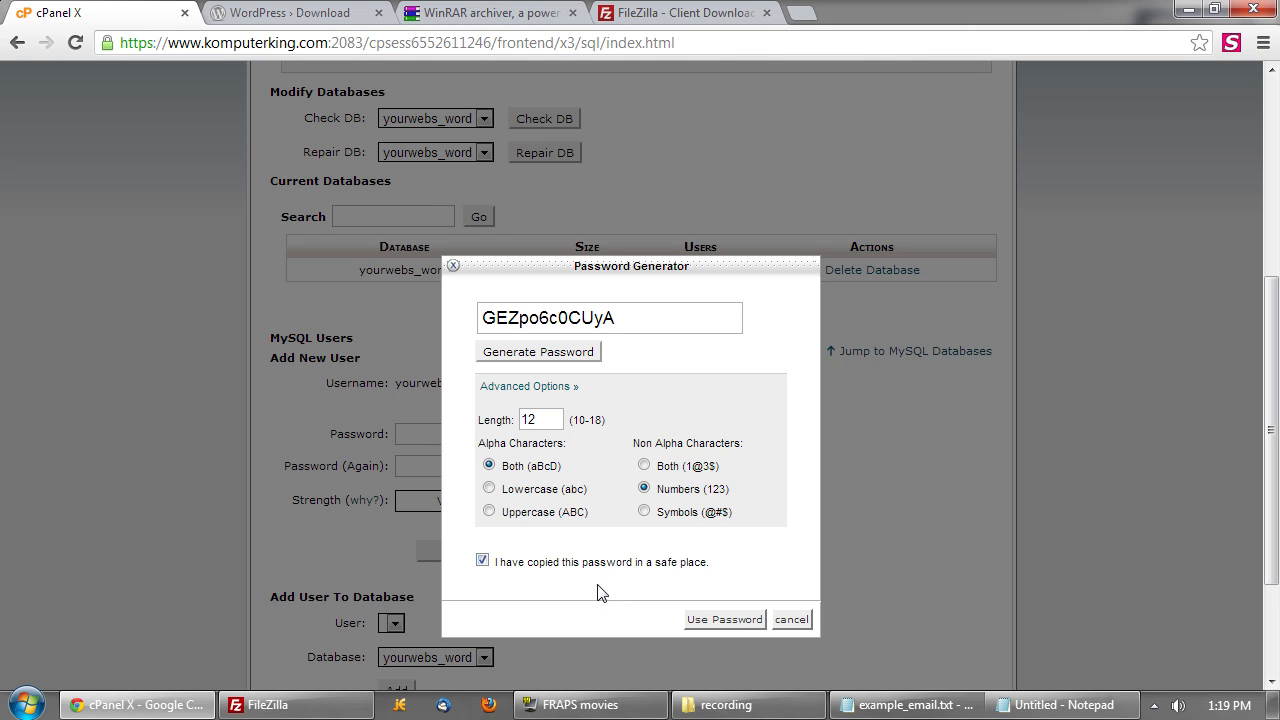
pyautogui.click(736, 621)
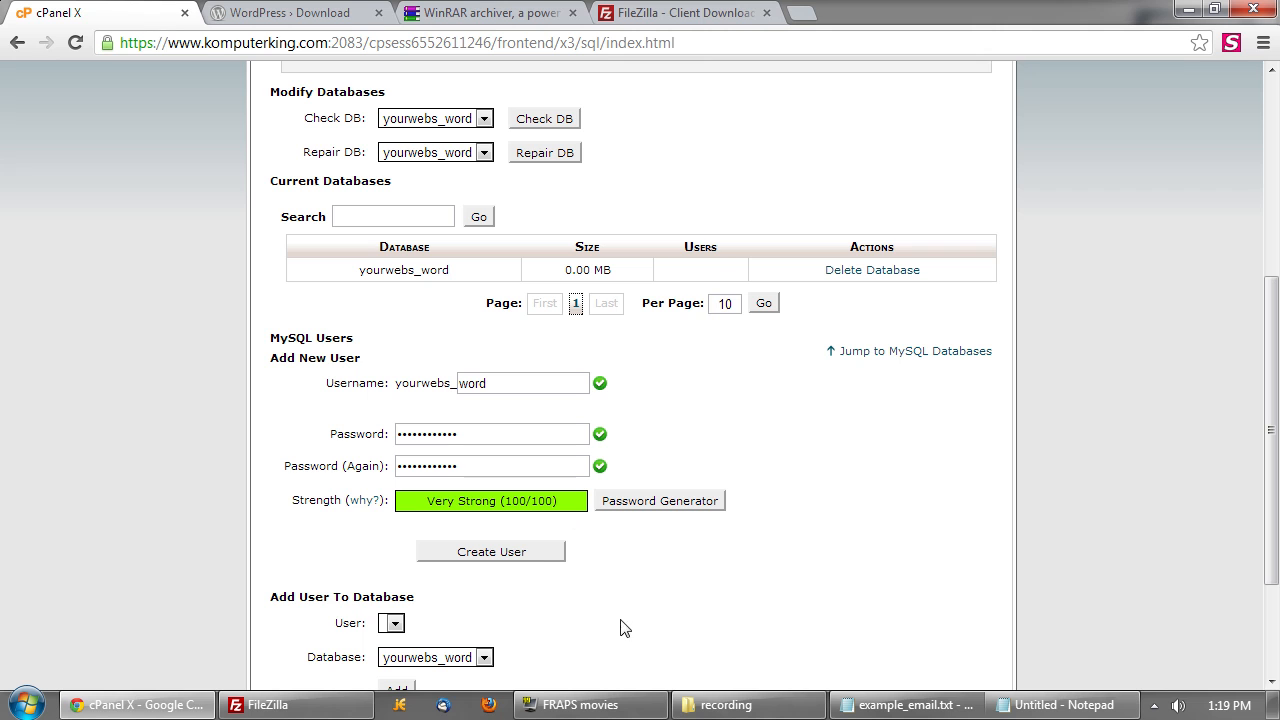
# Create the MySQL user from the filled-in username and password, and return to the MySQL Databases page.
pyautogui.click(539, 560)
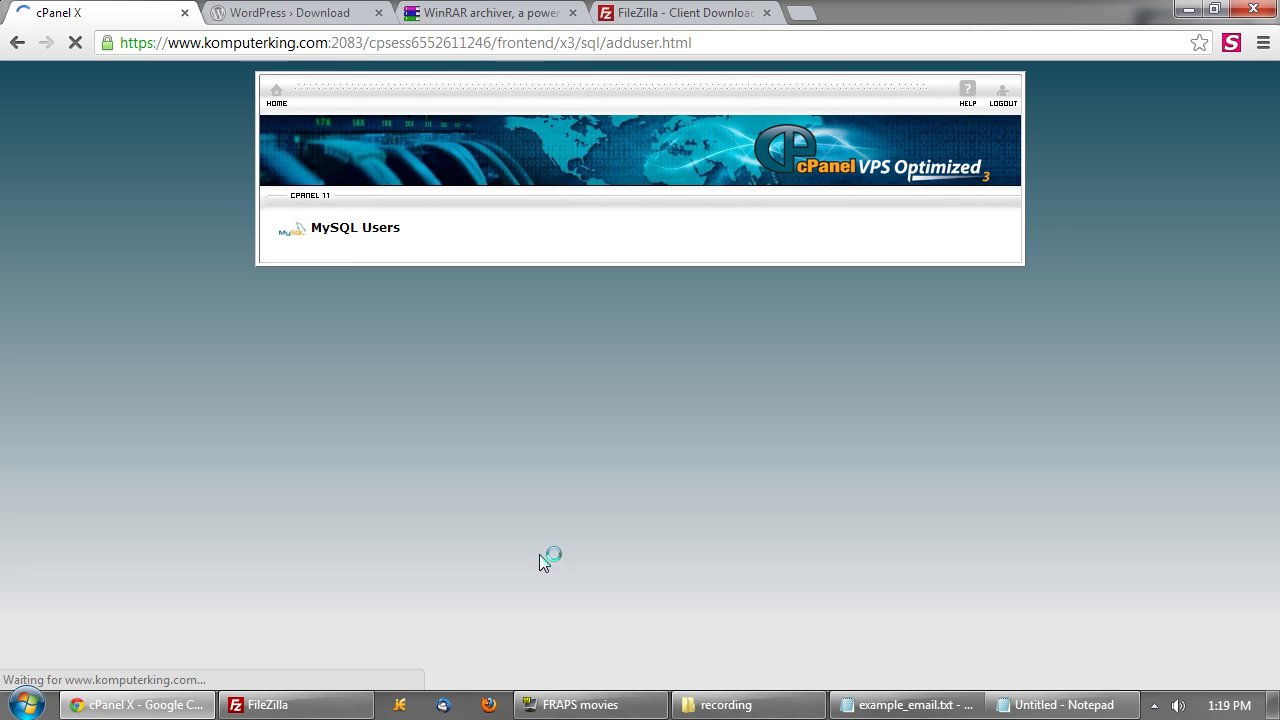
pyautogui.moveTo(275, 292); pyautogui.dragTo(737, 303)
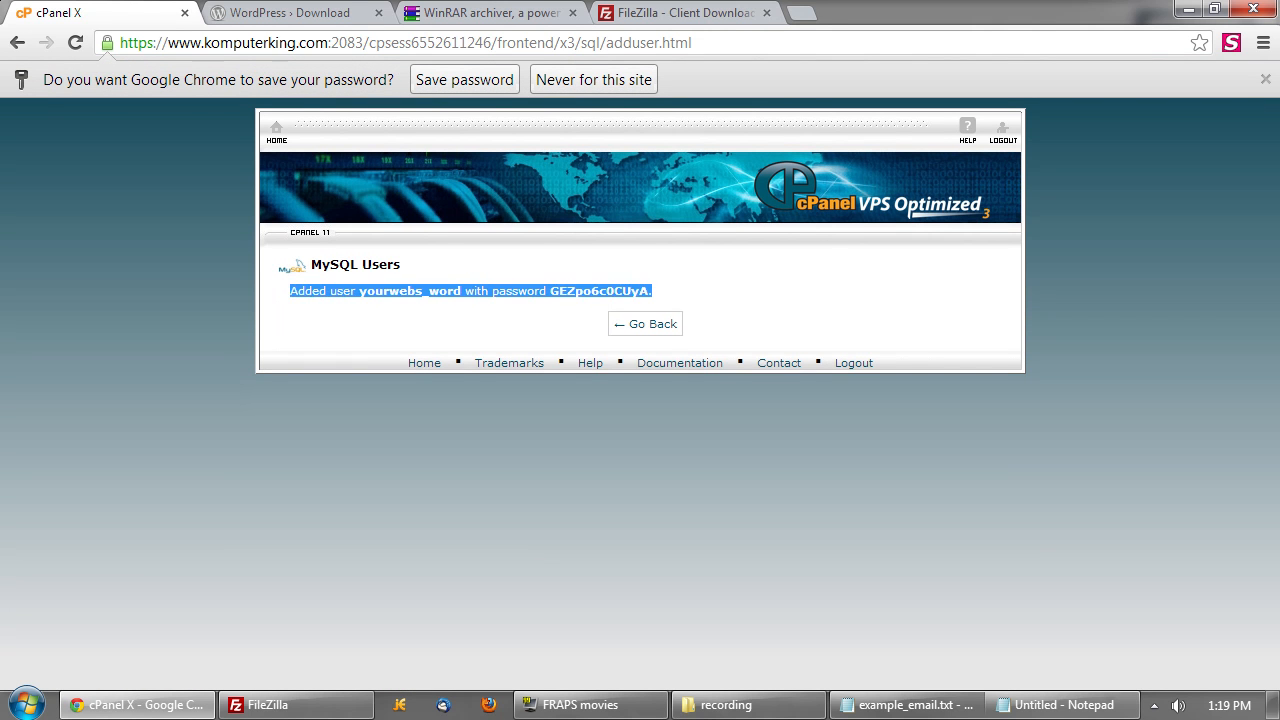
pyautogui.click(716, 309)
pyautogui.click(650, 326)
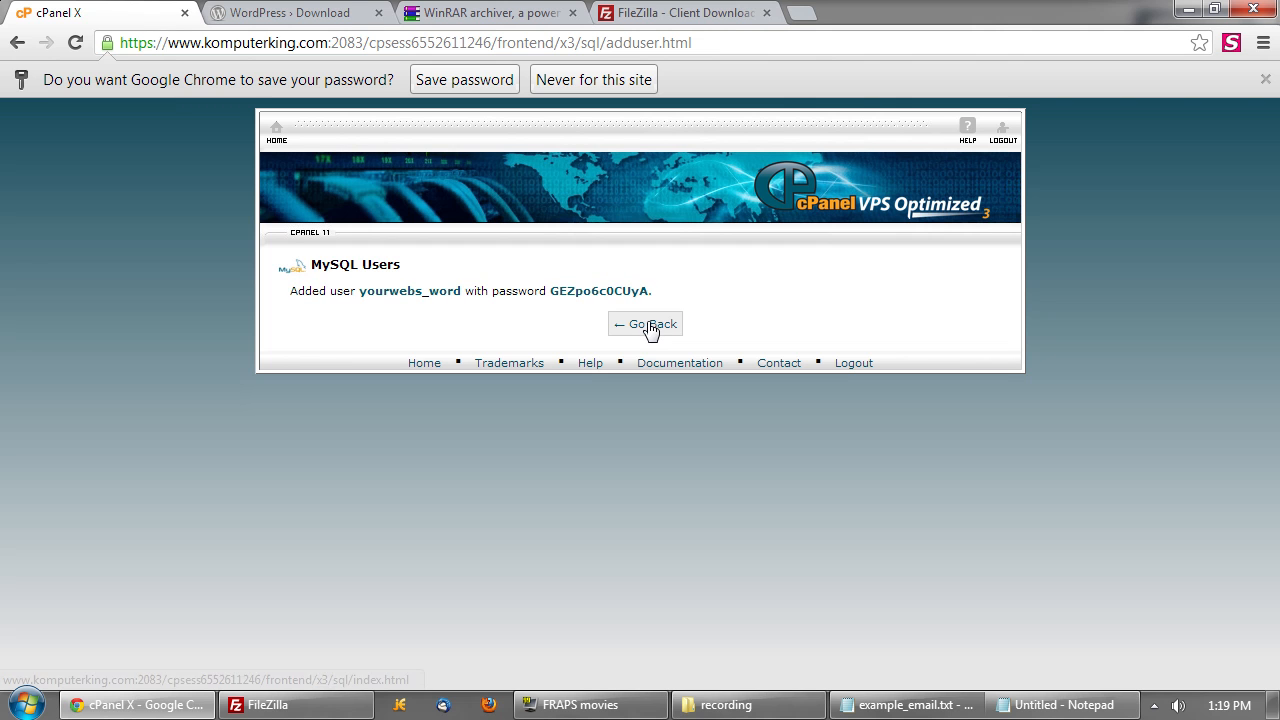
# Review the database creation, modification and current databases sections of the MySQL Databases page.
pyautogui.scroll(-2, 651, 360)
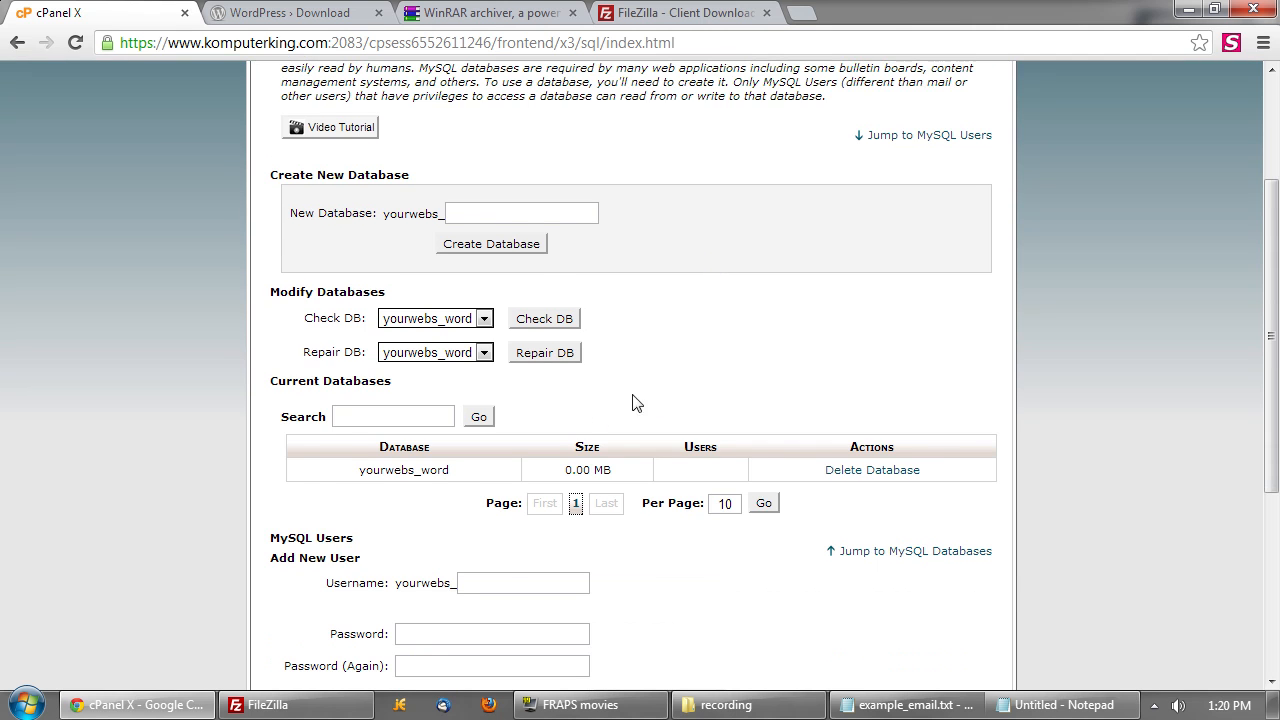
pyautogui.scroll(-2, 640, 395)
pyautogui.scroll(3, 668, 400)
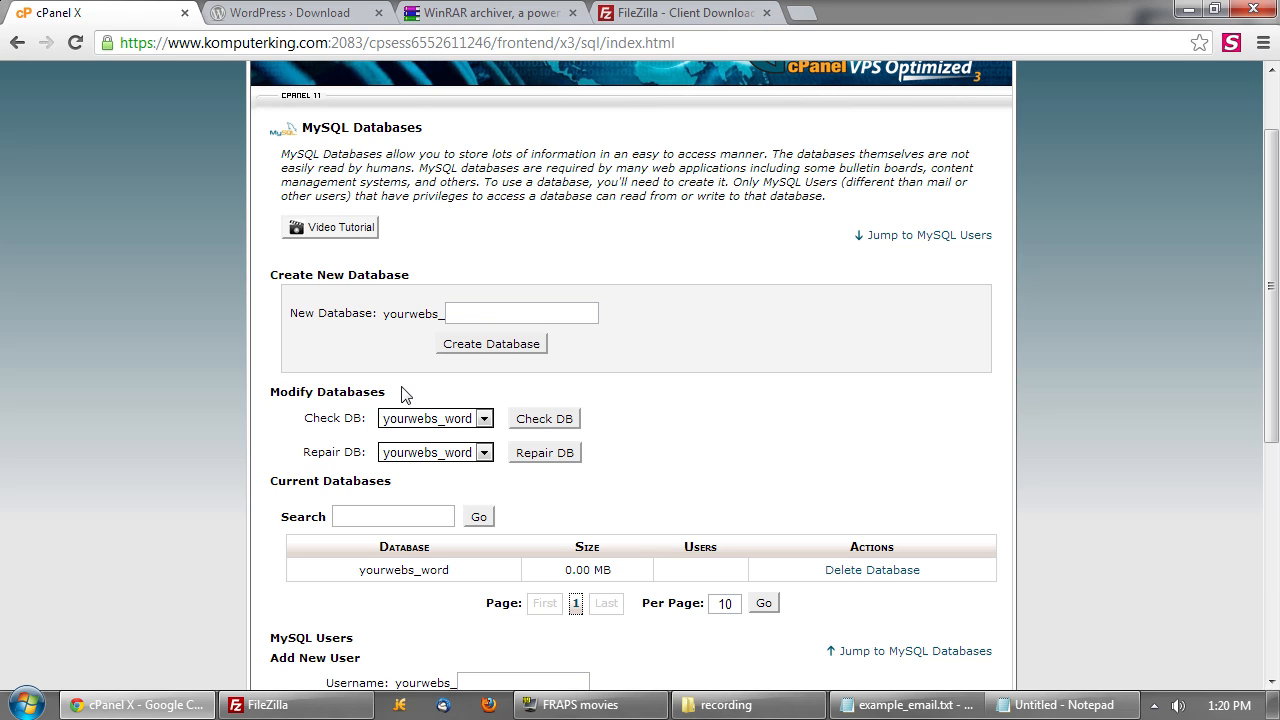
pyautogui.moveTo(243, 337); pyautogui.dragTo(858, 438)
pyautogui.click(856, 432)
pyautogui.scroll(-1, 675, 391)
pyautogui.scroll(-1, 677, 391)
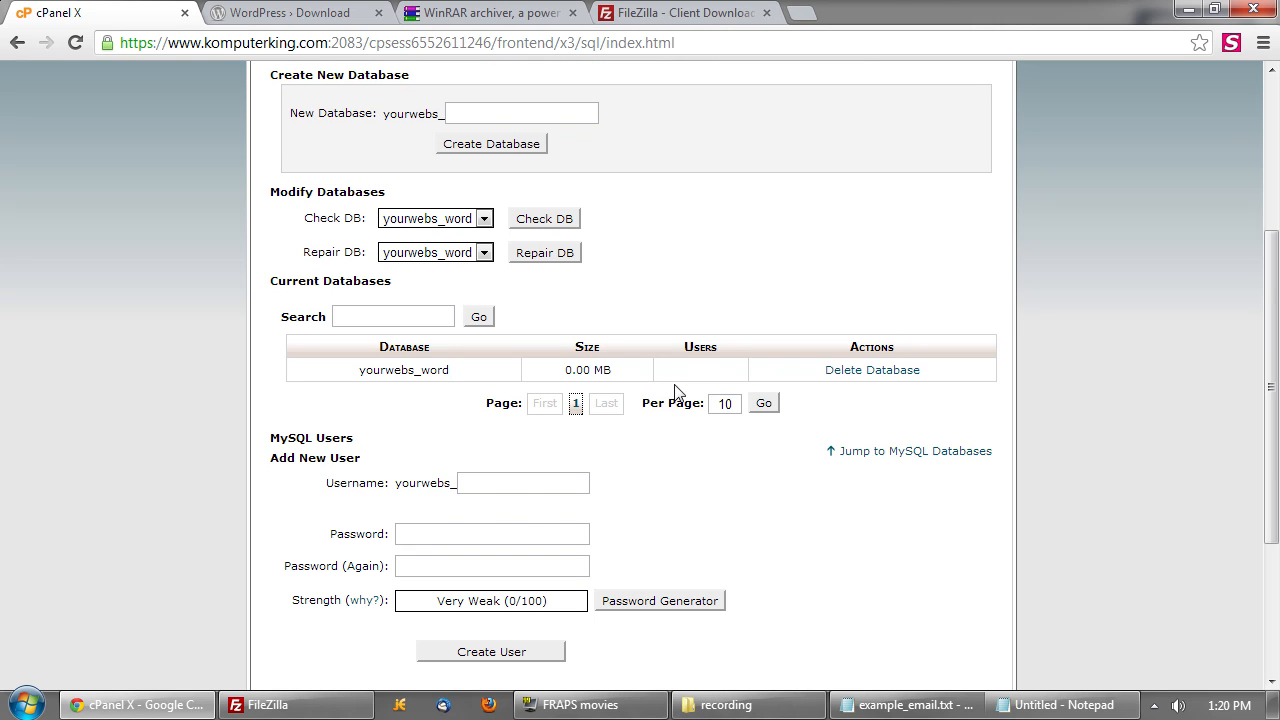
# Add the user yourwebs_word to the database yourwebs_word.
pyautogui.scroll(-2, 712, 466)
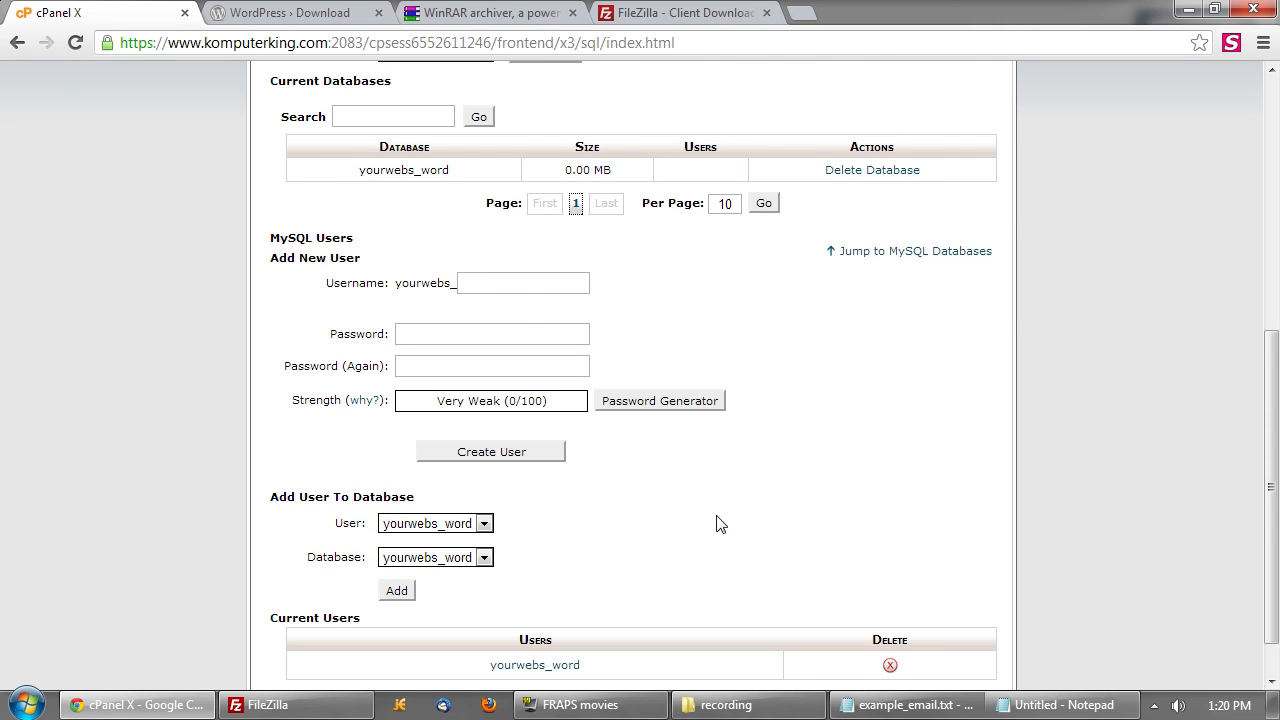
pyautogui.scroll(-1, 722, 518)
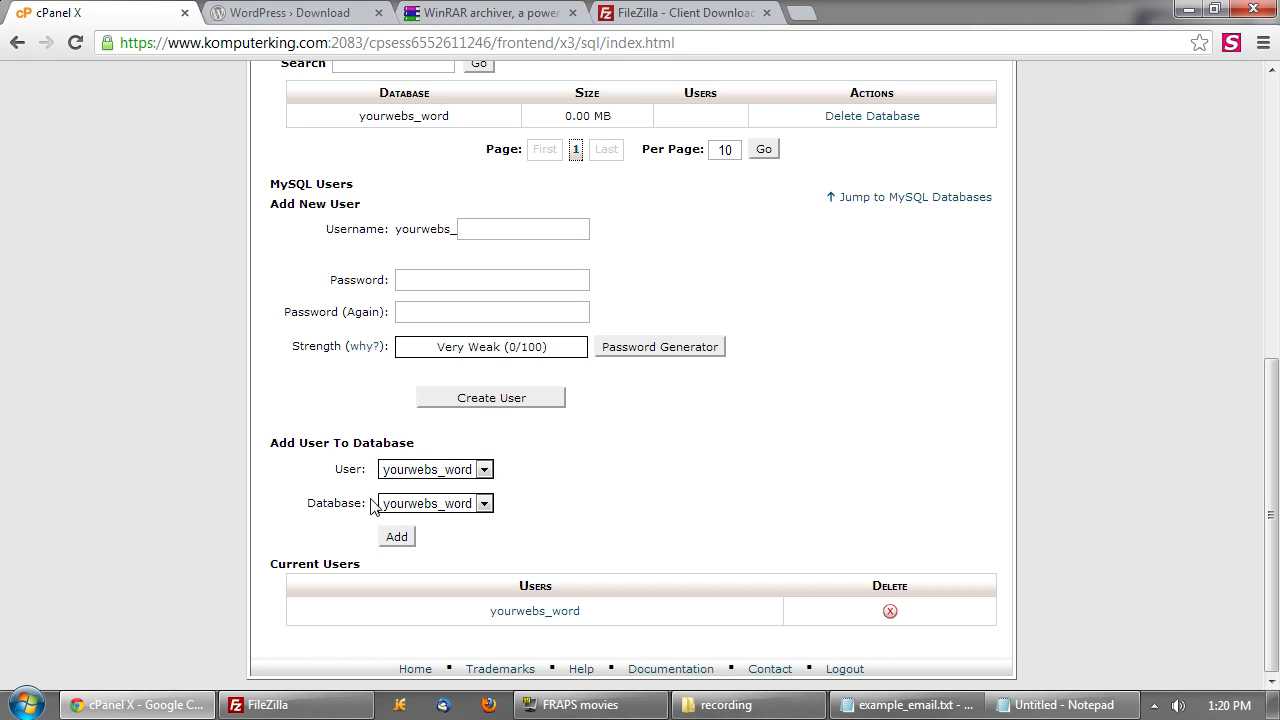
pyautogui.click(484, 470)
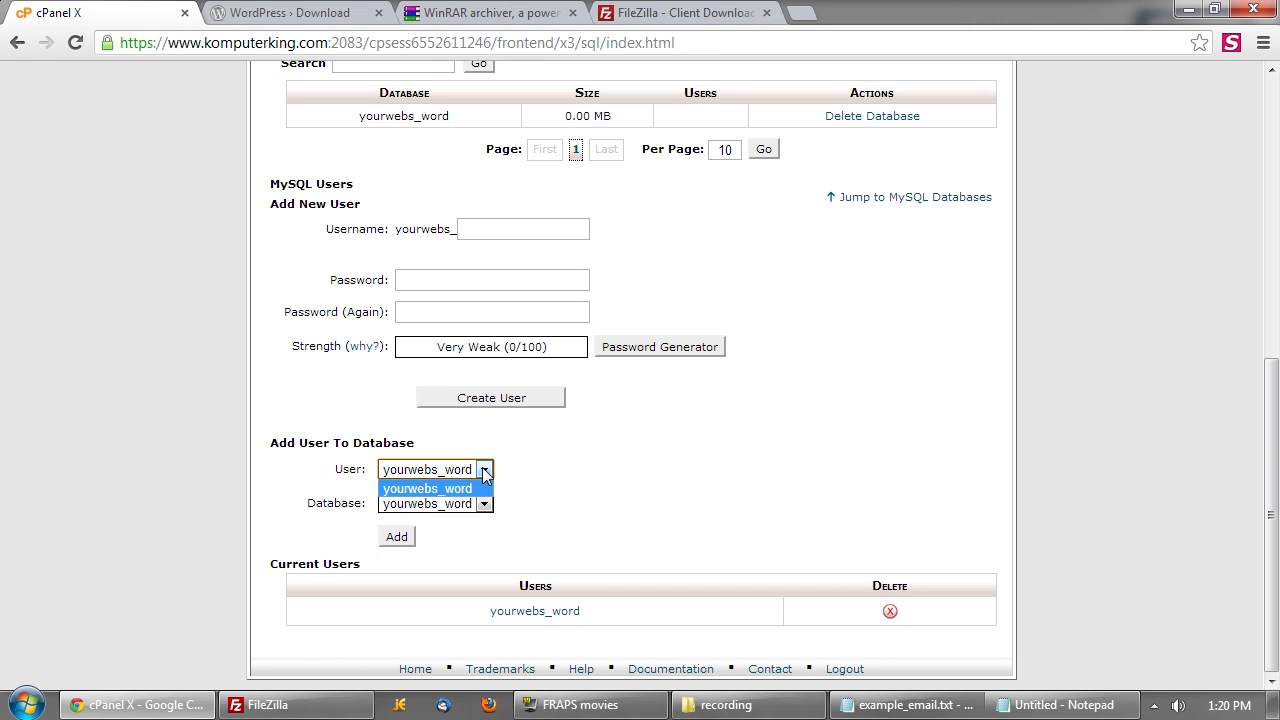
pyautogui.click(484, 471)
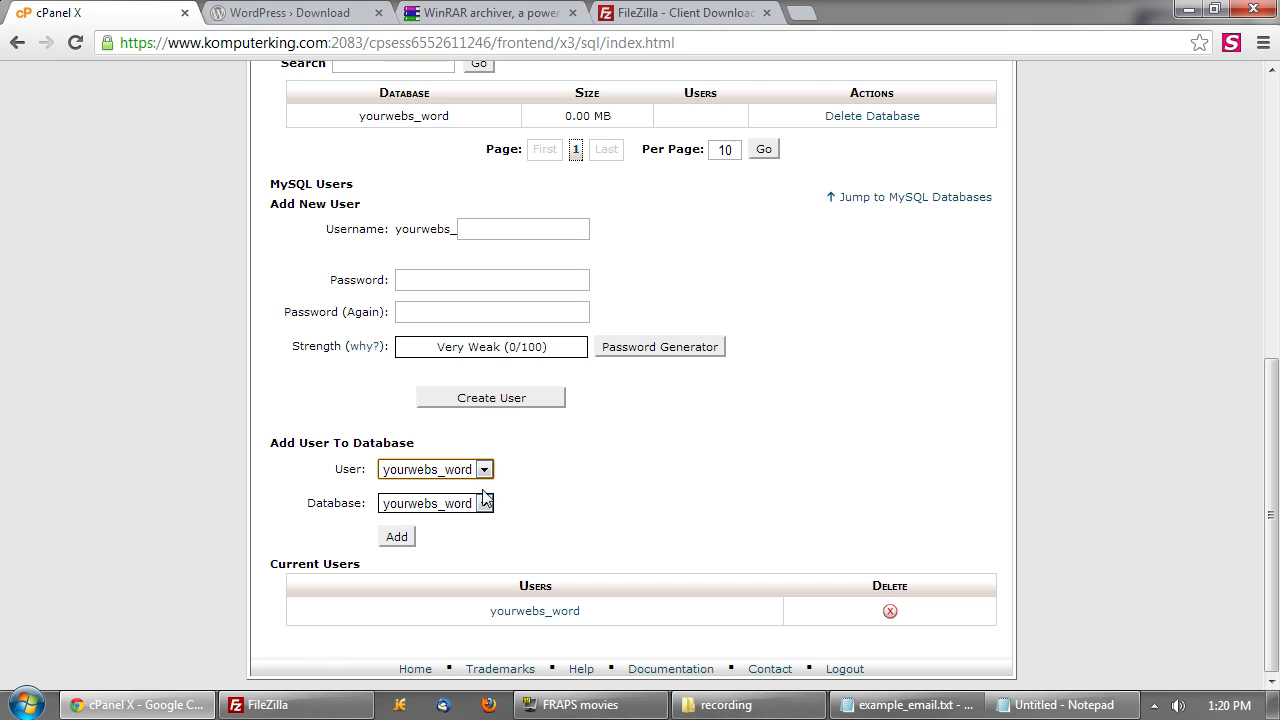
pyautogui.click(485, 505)
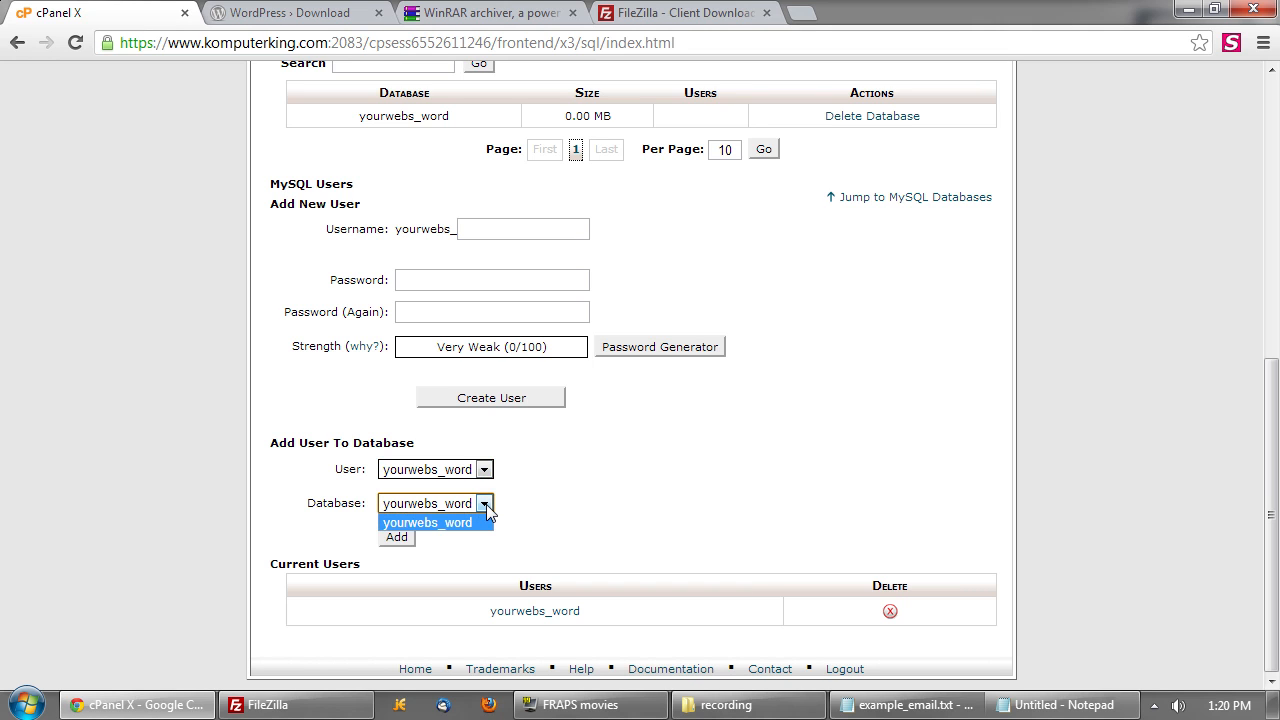
pyautogui.click(487, 512)
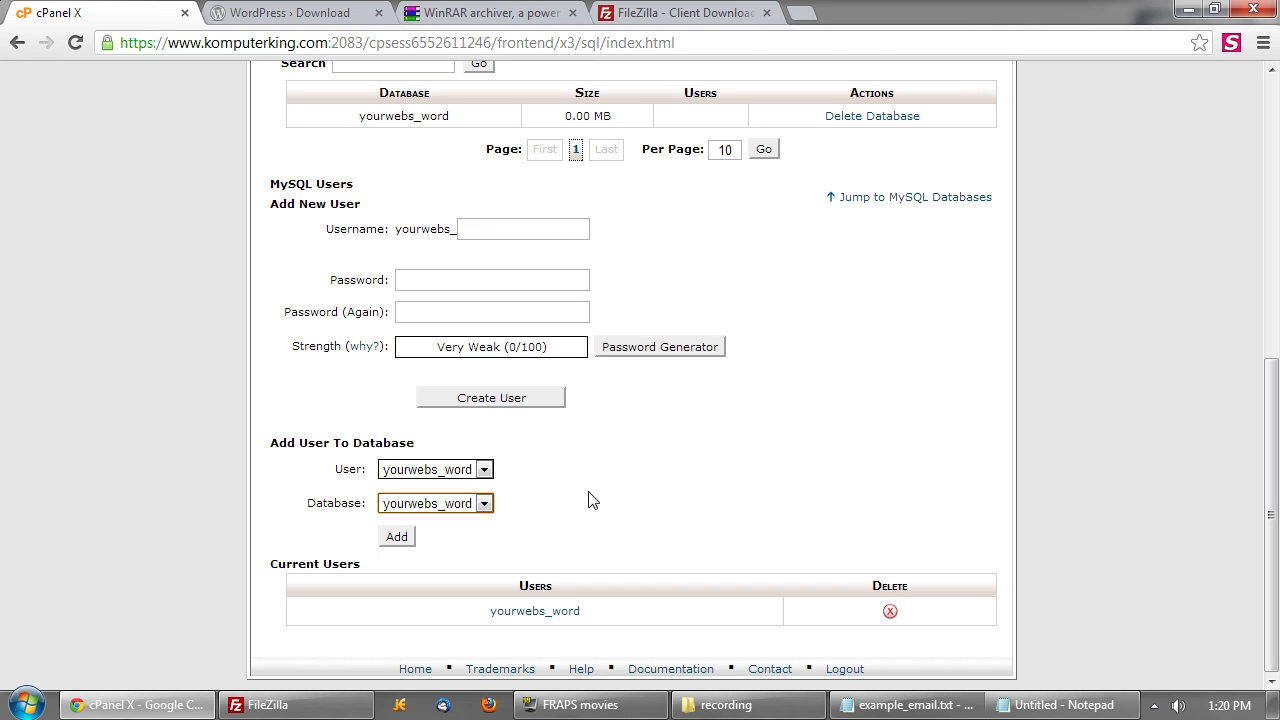
pyautogui.click(396, 540)
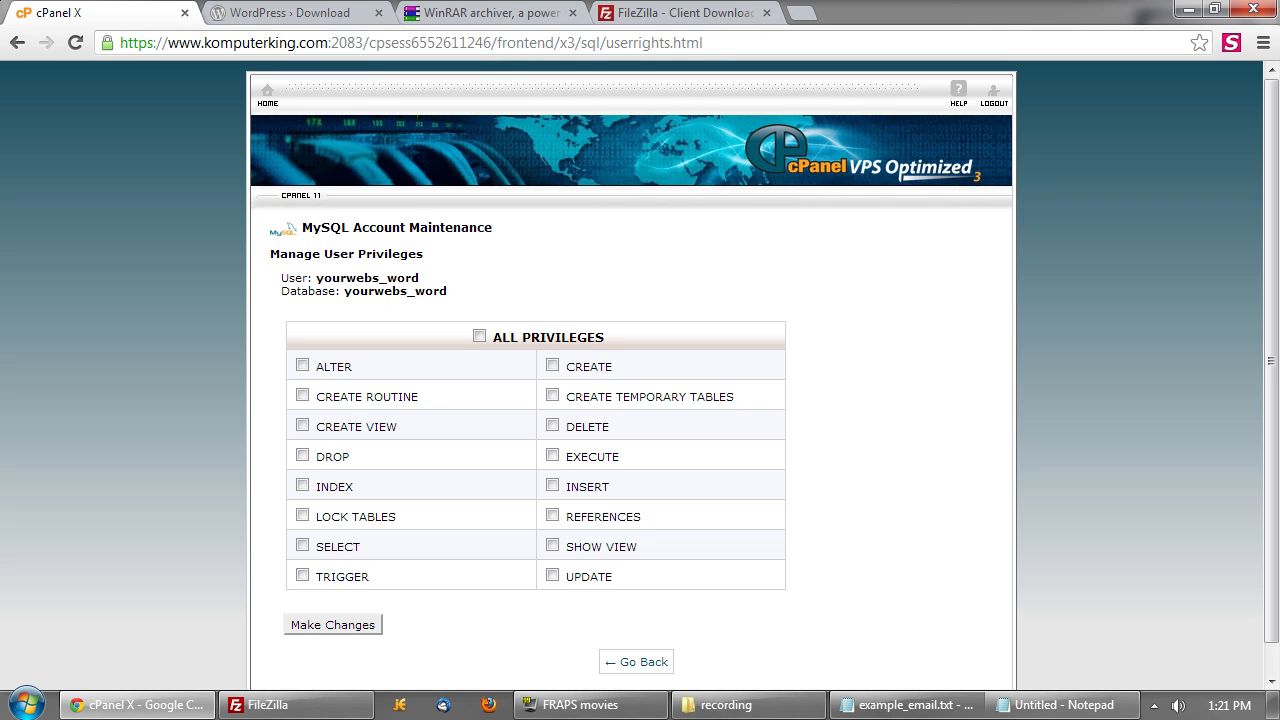
# Grant the database user ALL PRIVILEGES on the database and apply the changes.
pyautogui.press('ctrl')
pyautogui.press('ctrl')
pyautogui.click(566, 343)
pyautogui.click(340, 630)
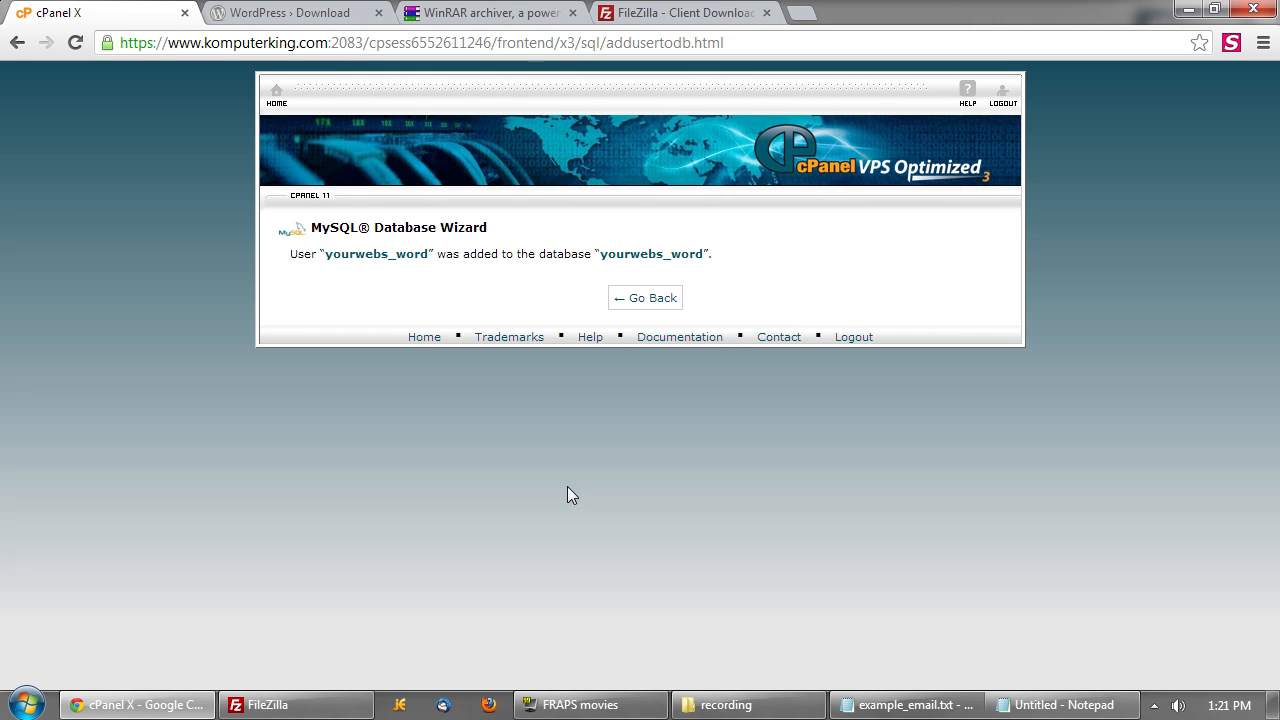
# Return to the MySQL Databases page and check which user is assigned to the yourwebs_word database.
pyautogui.click(653, 299)
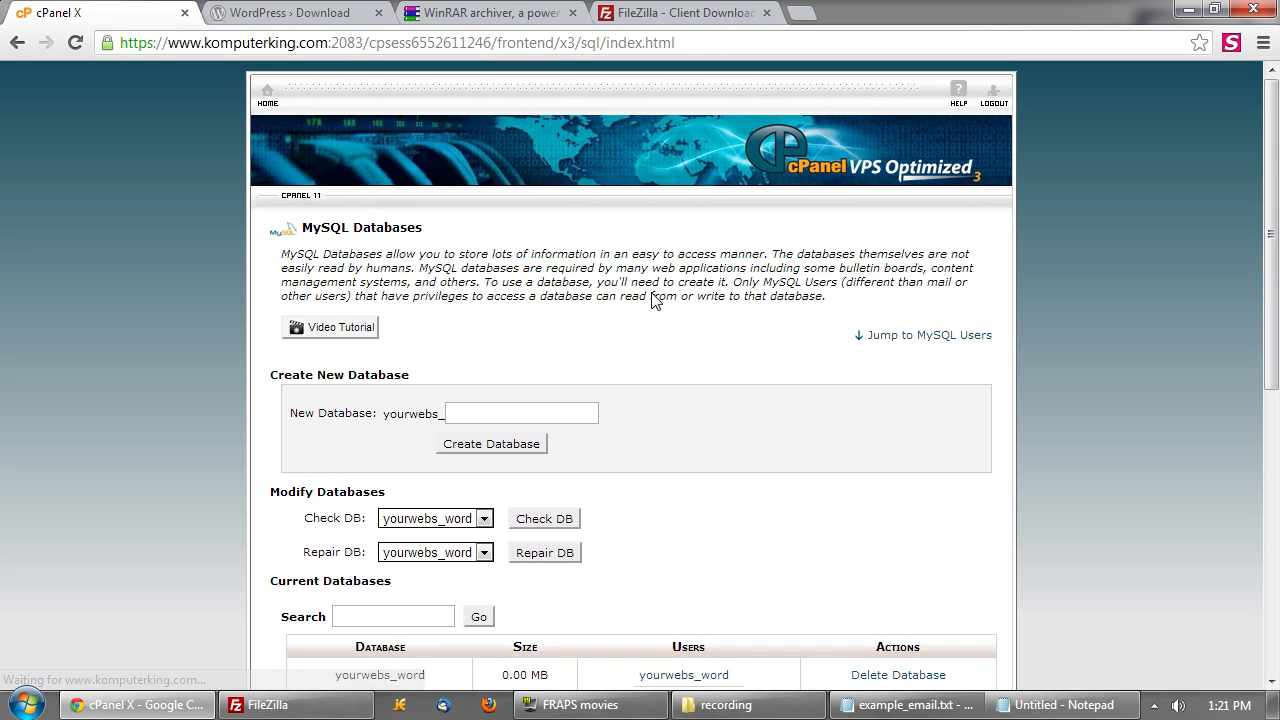
pyautogui.scroll(-2, 687, 478)
pyautogui.scroll(-2, 692, 582)
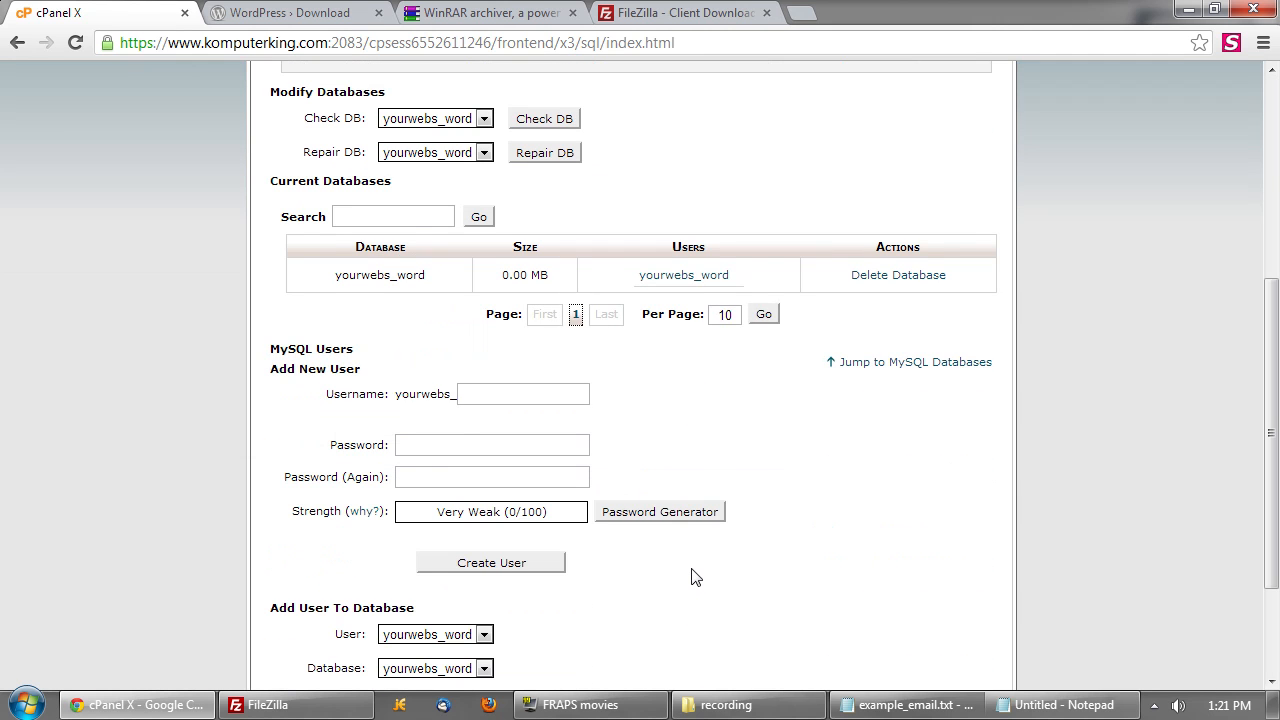
pyautogui.scroll(-2, 669, 598)
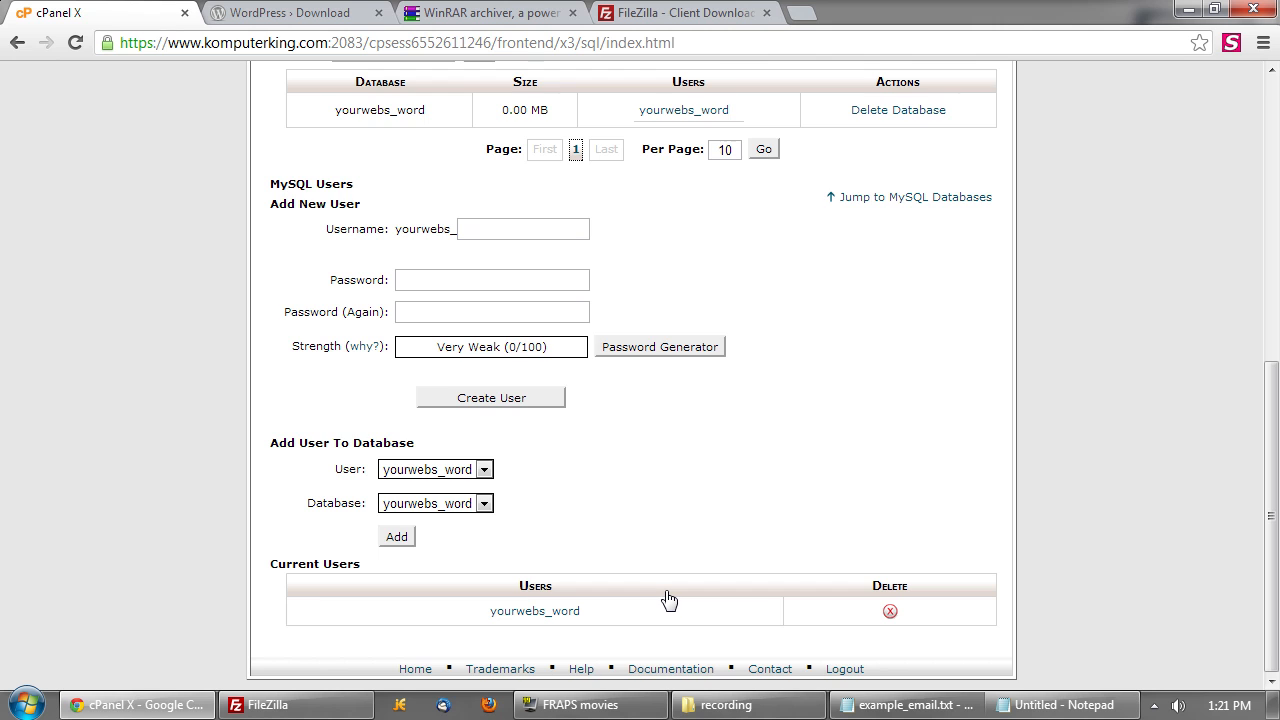
pyautogui.scroll(2, 668, 596)
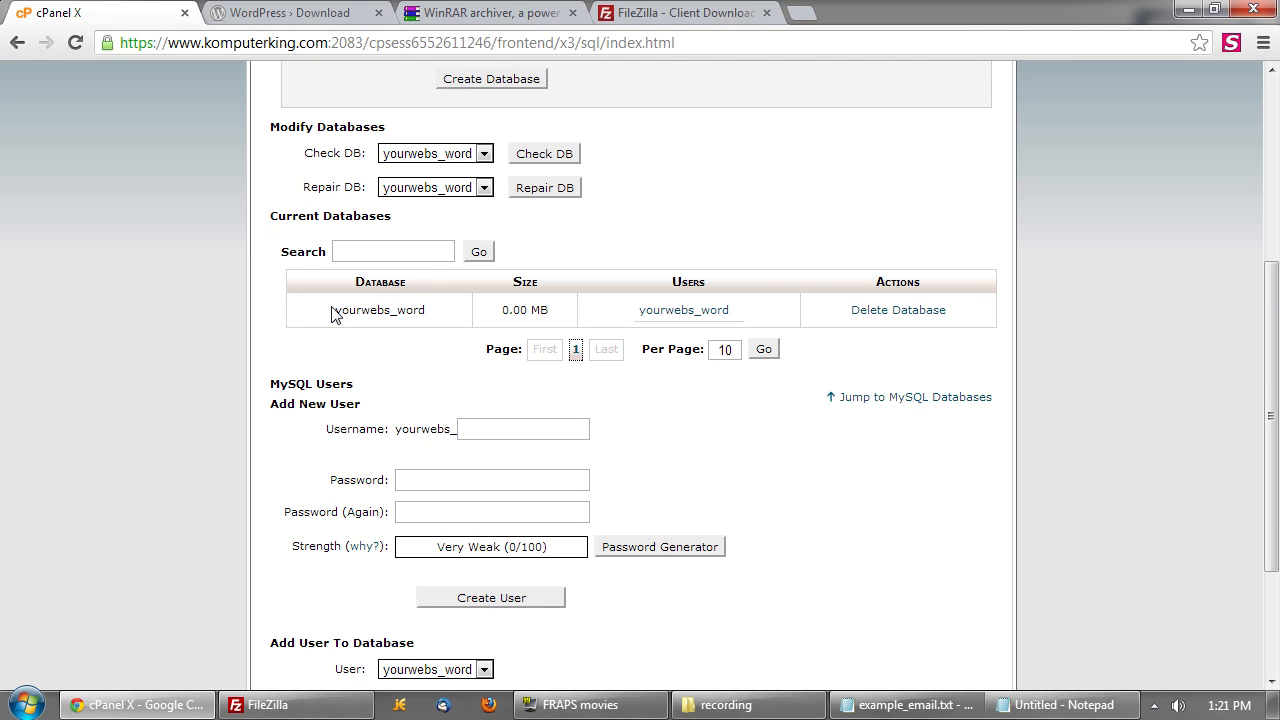
pyautogui.moveTo(333, 314); pyautogui.dragTo(488, 316)
pyautogui.moveTo(742, 312); pyautogui.dragTo(565, 312)
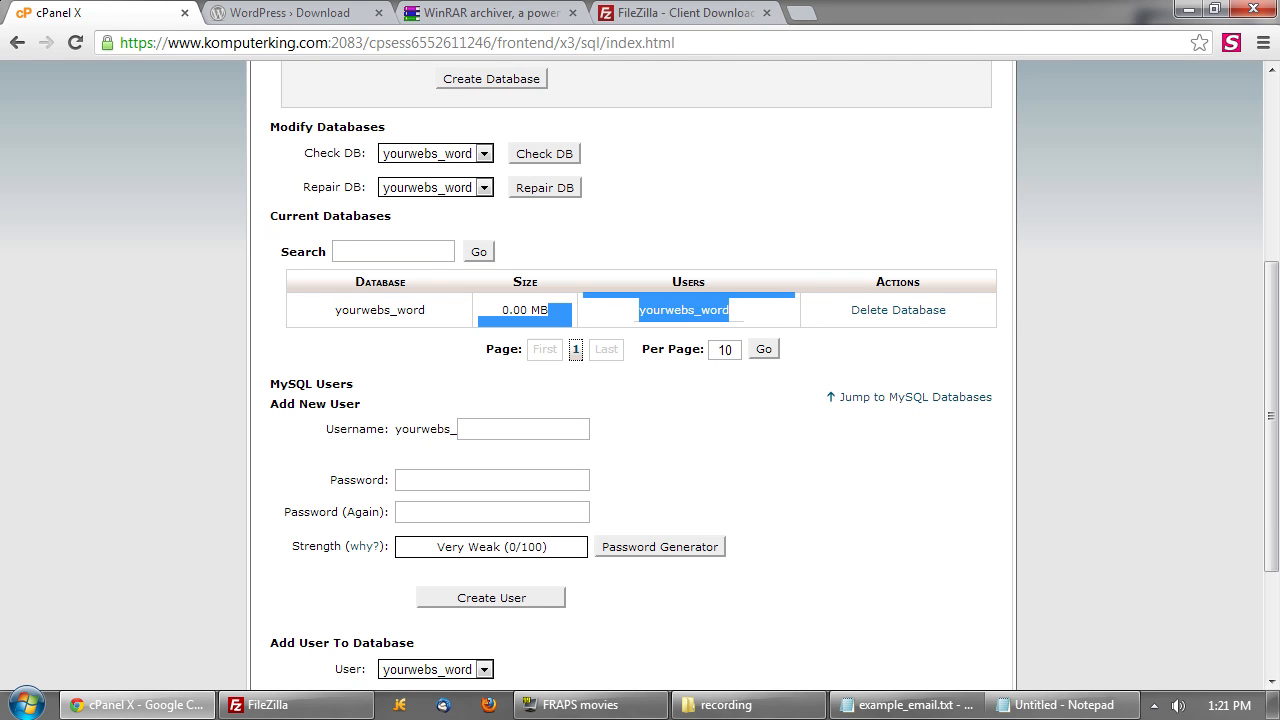
pyautogui.click(815, 324)
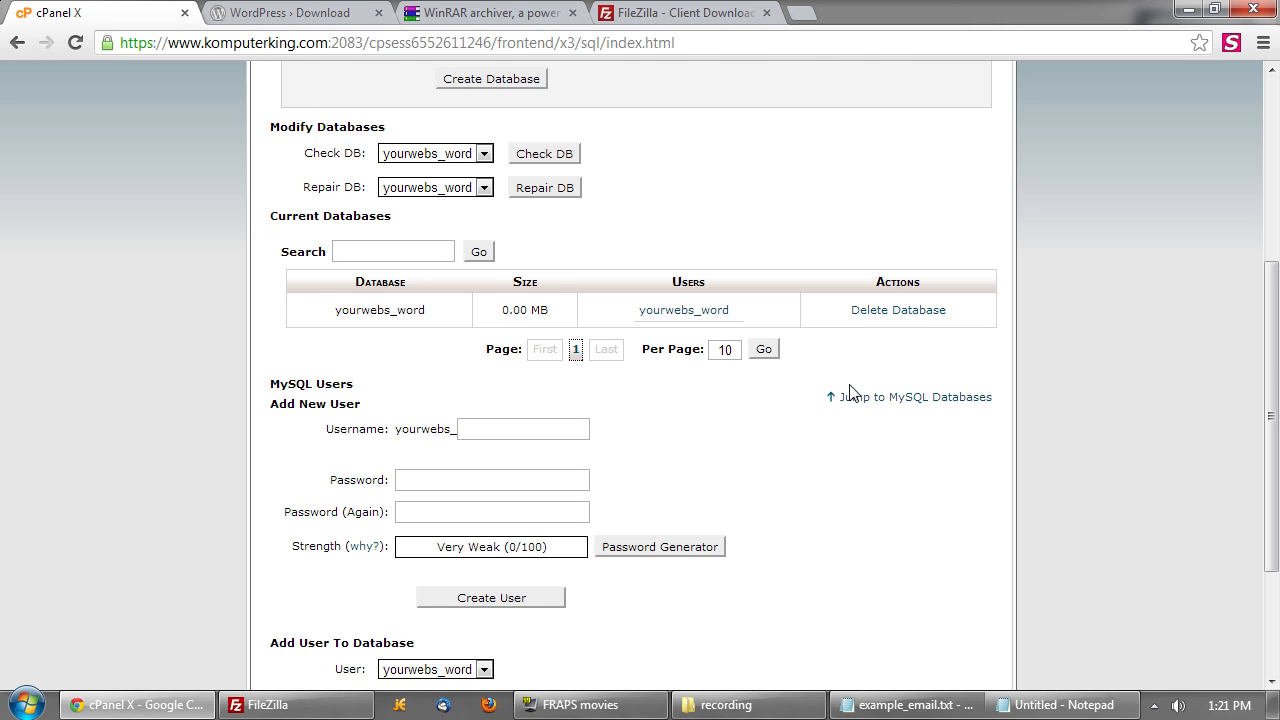
pyautogui.scroll(1, 835, 396)
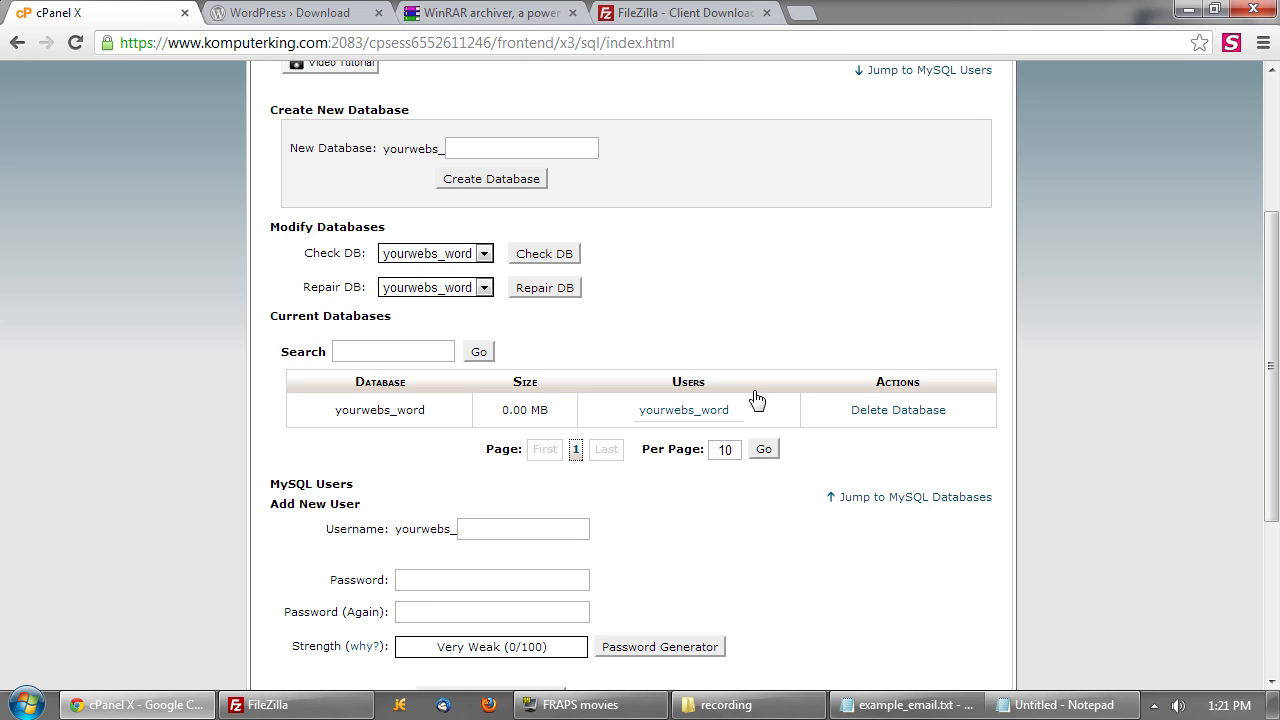
# View the WordPress download page and the local wordpress-3.5.1.zip in the recording folder, plus the WinRAR download page.
pyautogui.click(327, 14)
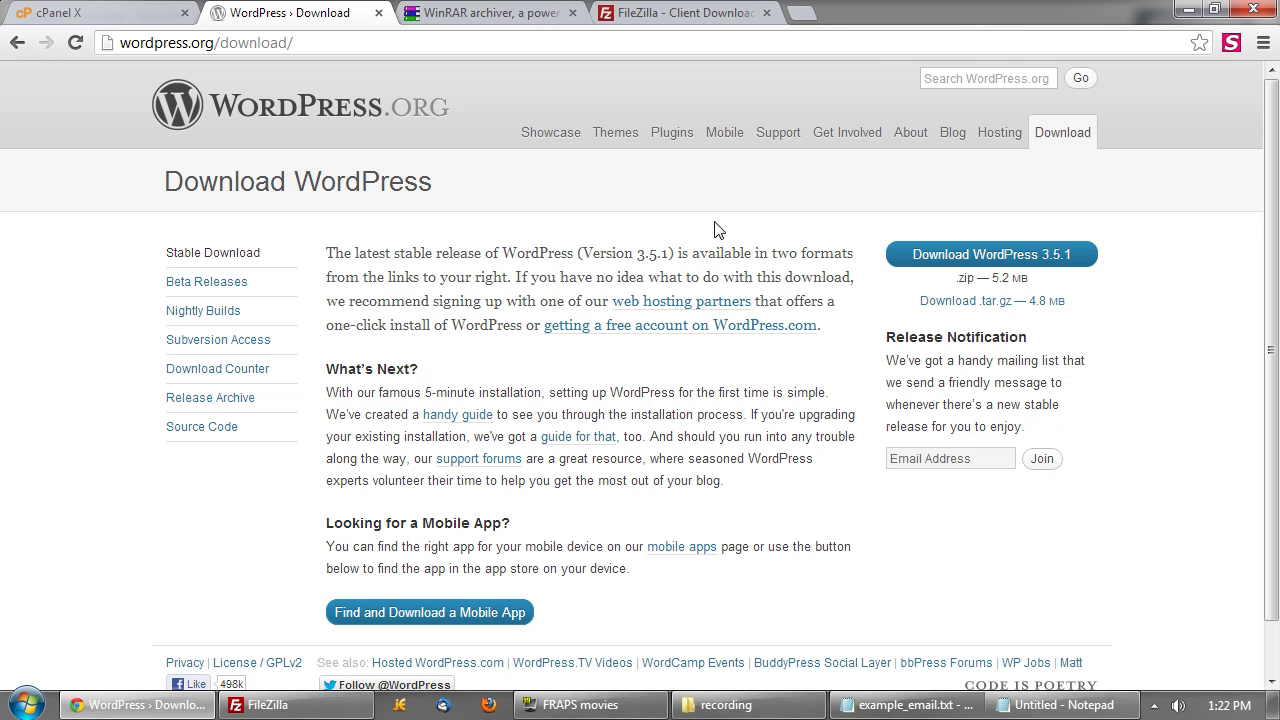
pyautogui.click(726, 705)
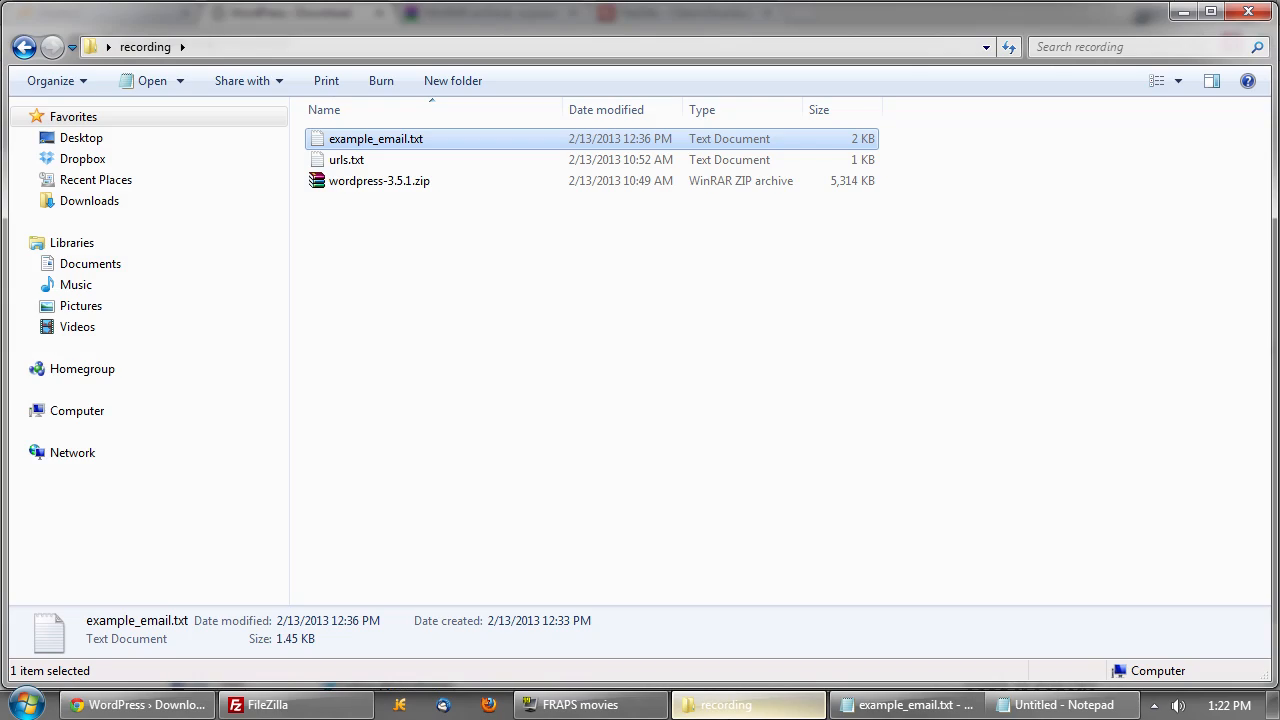
pyautogui.click(397, 184)
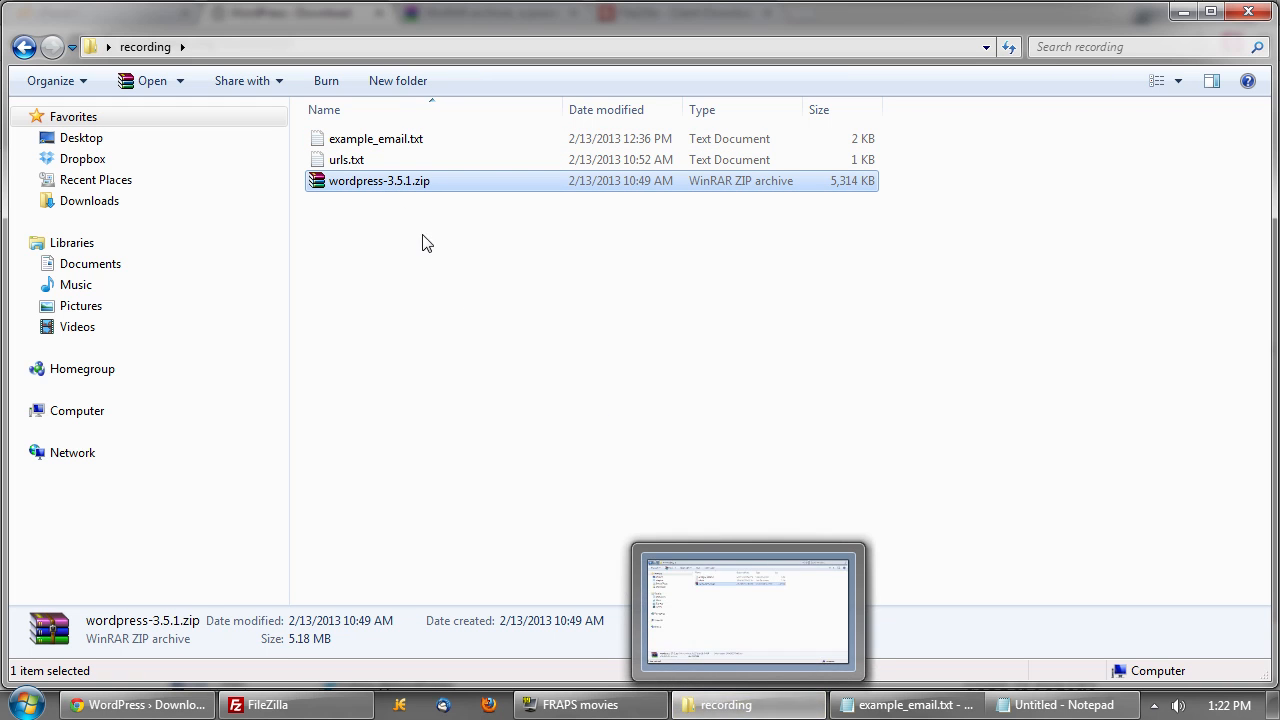
pyautogui.click(745, 705)
pyautogui.click(495, 13)
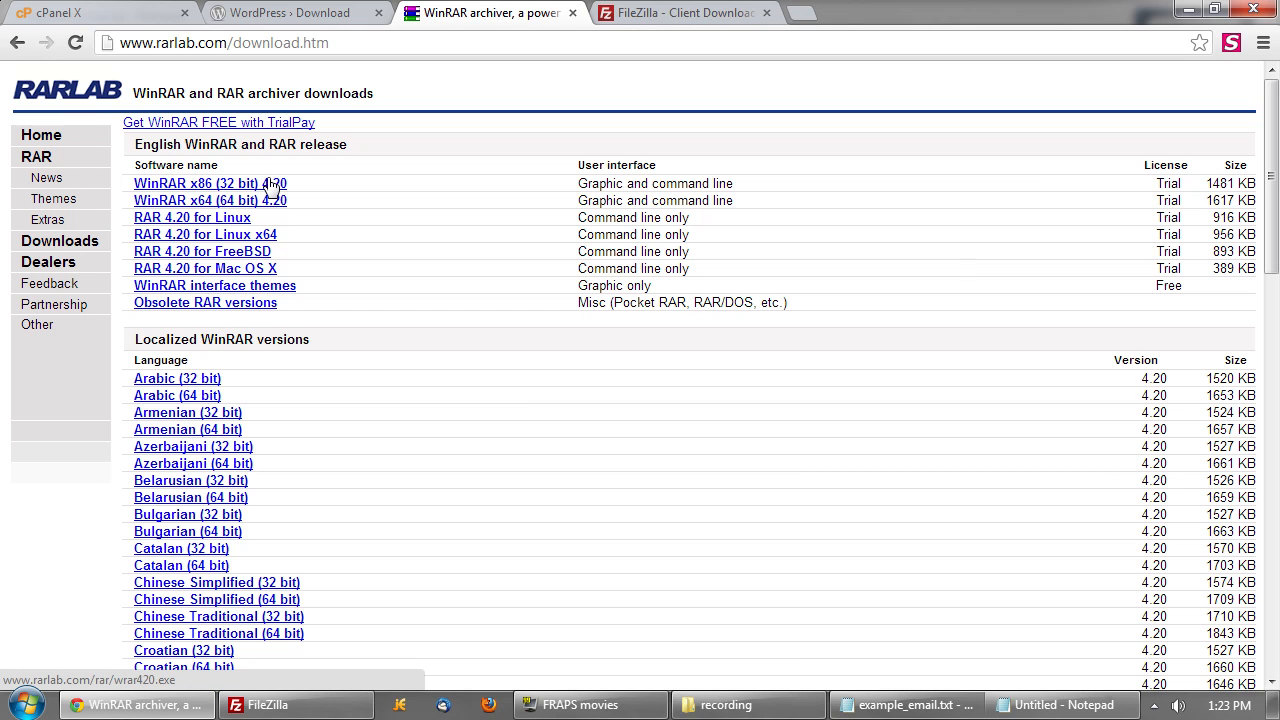
# Switch to the recording folder and extract wordpress-3.5.1.zip into its own wordpress-3.5.1 folder.
pyautogui.click(726, 705)
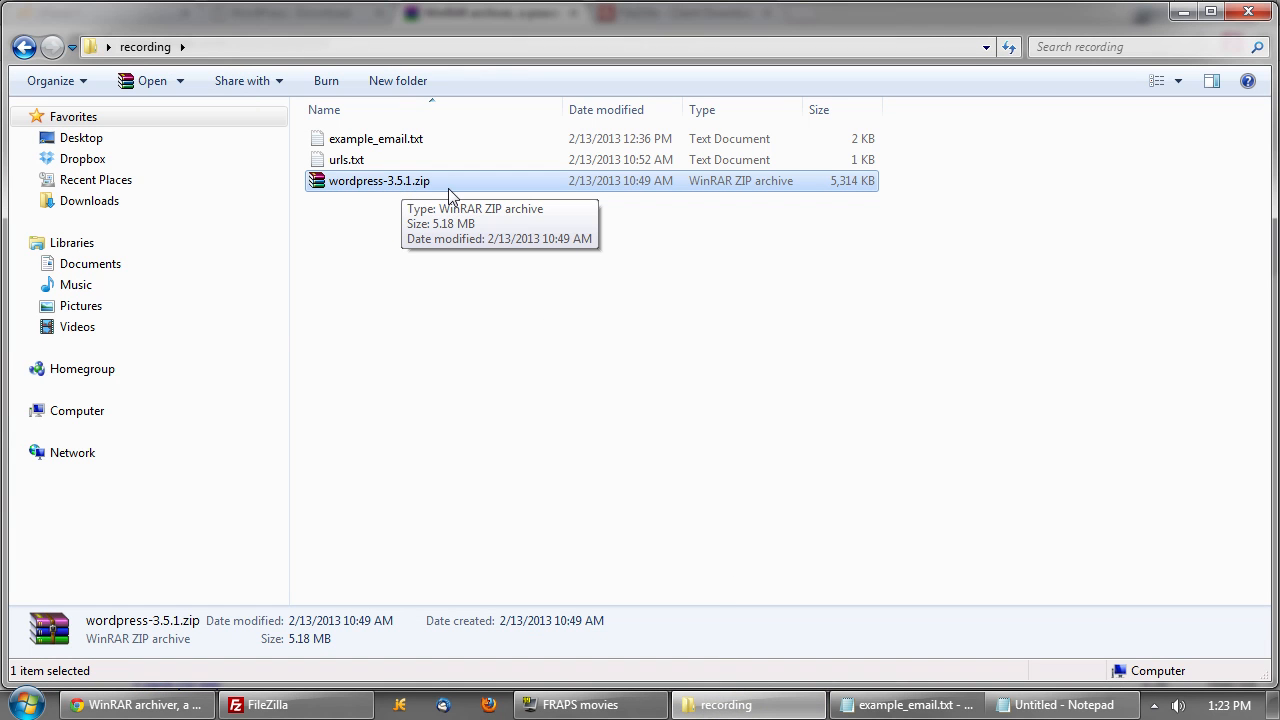
pyautogui.rightClick(449, 185)
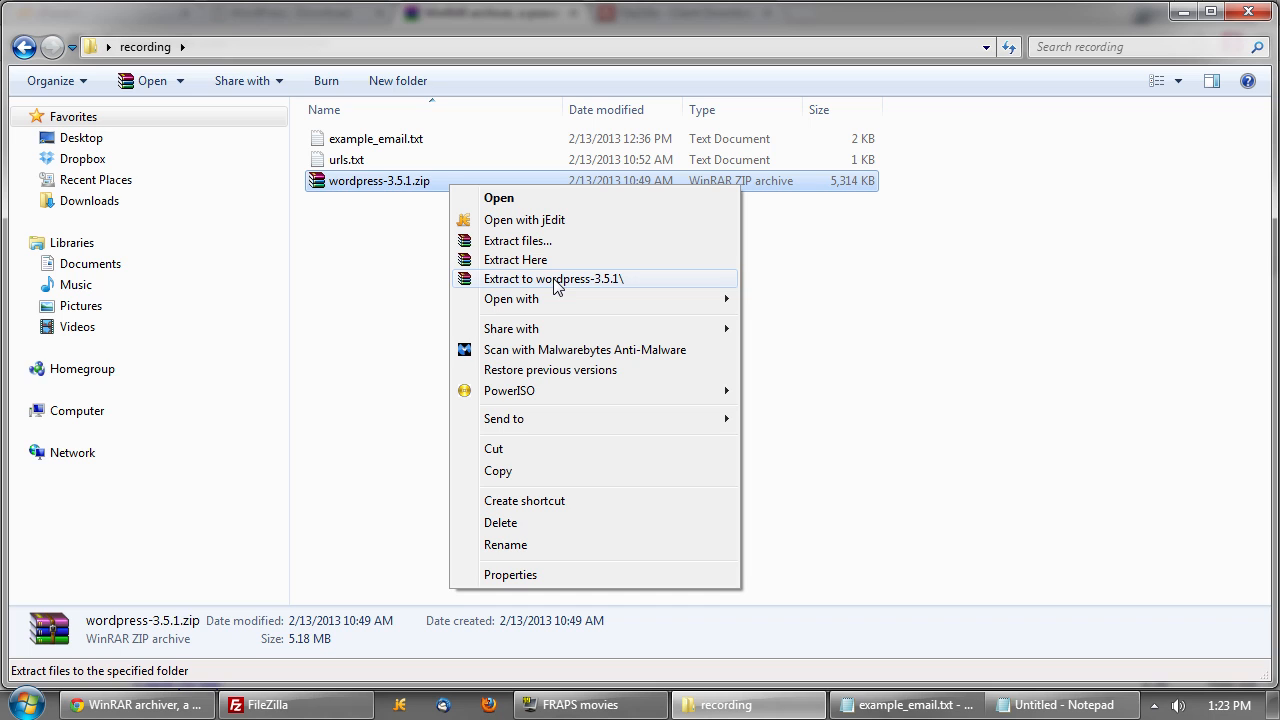
pyautogui.click(630, 278)
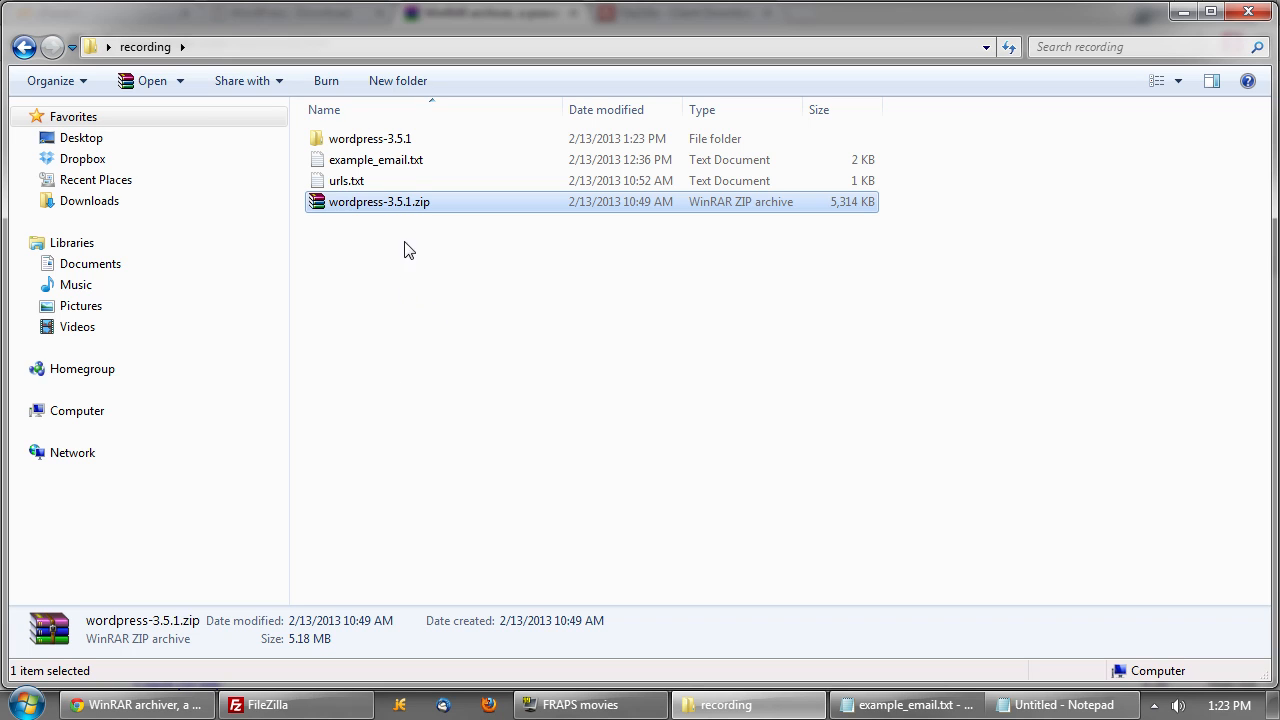
# Open the wordpress subfolder of the extracted wordpress-3.5.1 folder and look over all its files.
pyautogui.doubleClick(420, 139)
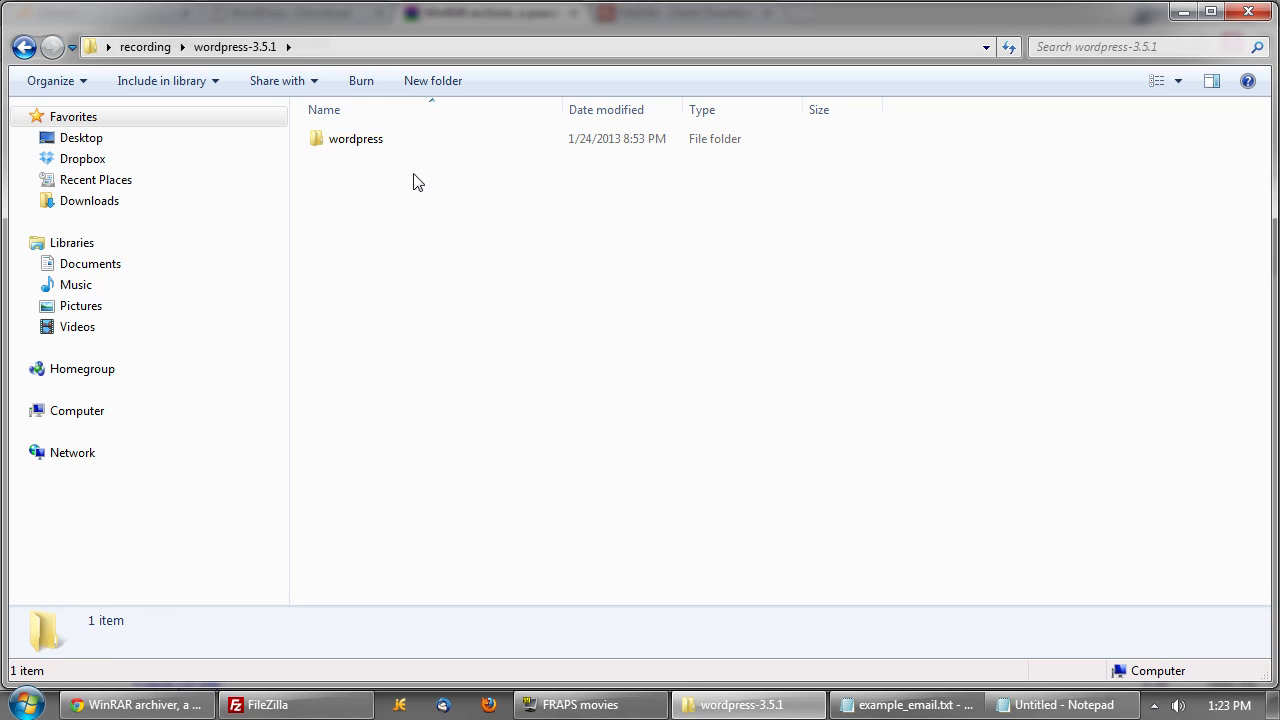
pyautogui.doubleClick(359, 148)
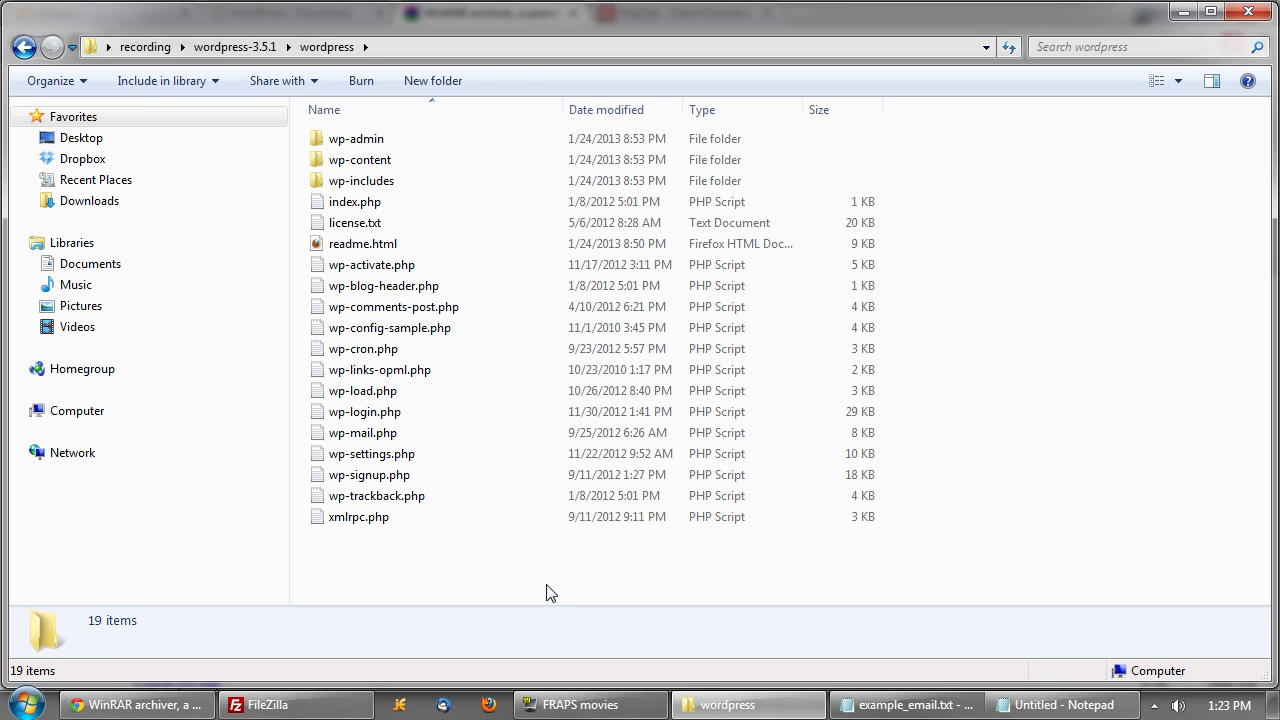
pyautogui.moveTo(545, 583); pyautogui.dragTo(380, 142)
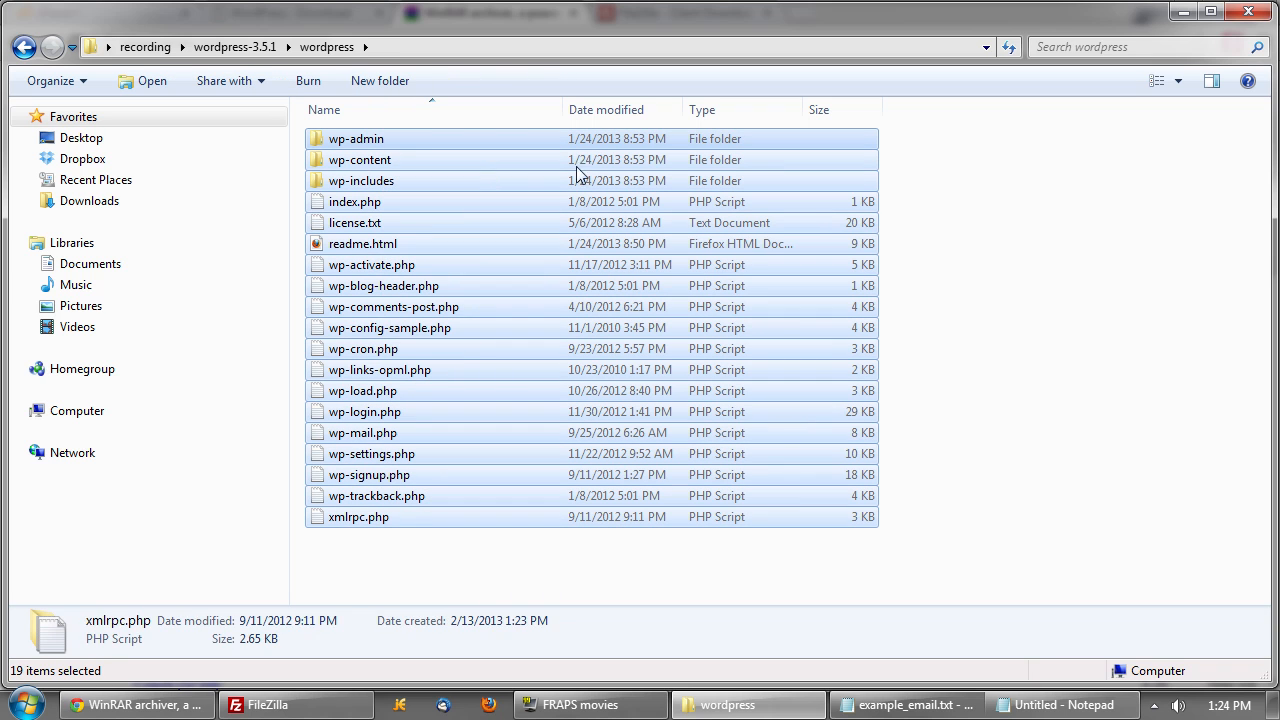
pyautogui.click(998, 268)
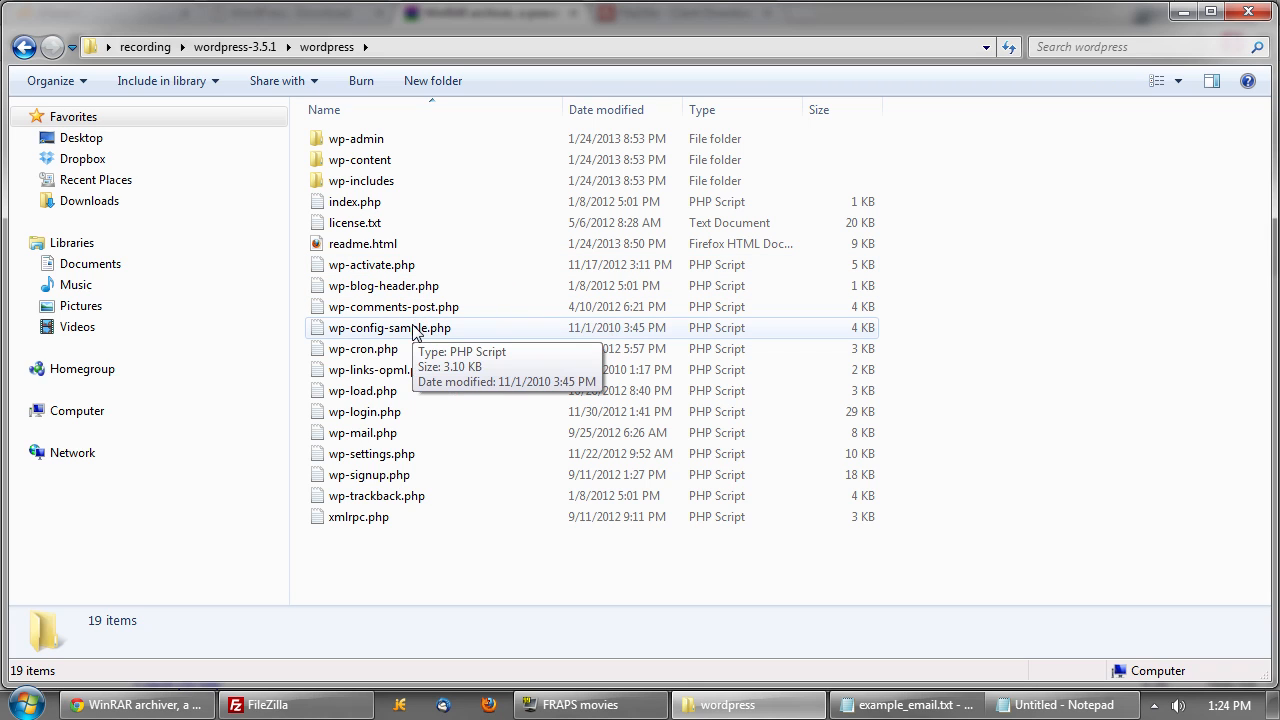
# Duplicate wp-config-sample.php within the same wordpress folder.
pyautogui.rightClick(490, 334)
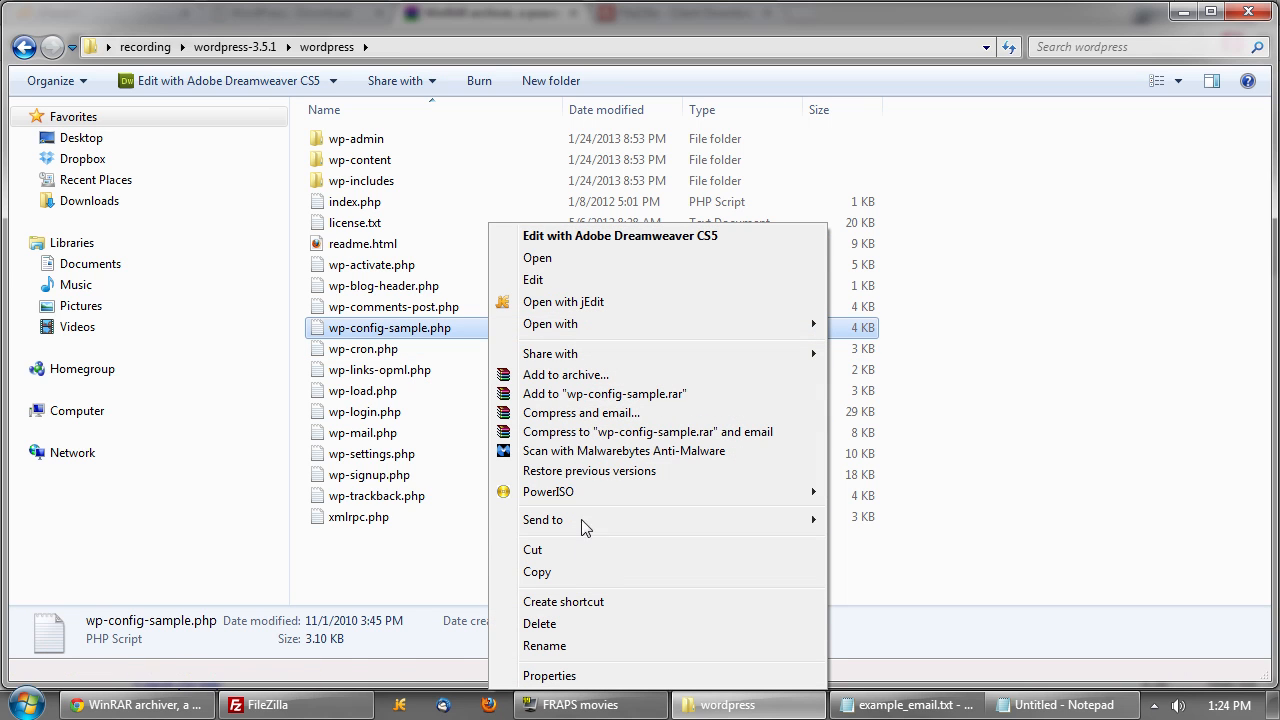
pyautogui.click(567, 571)
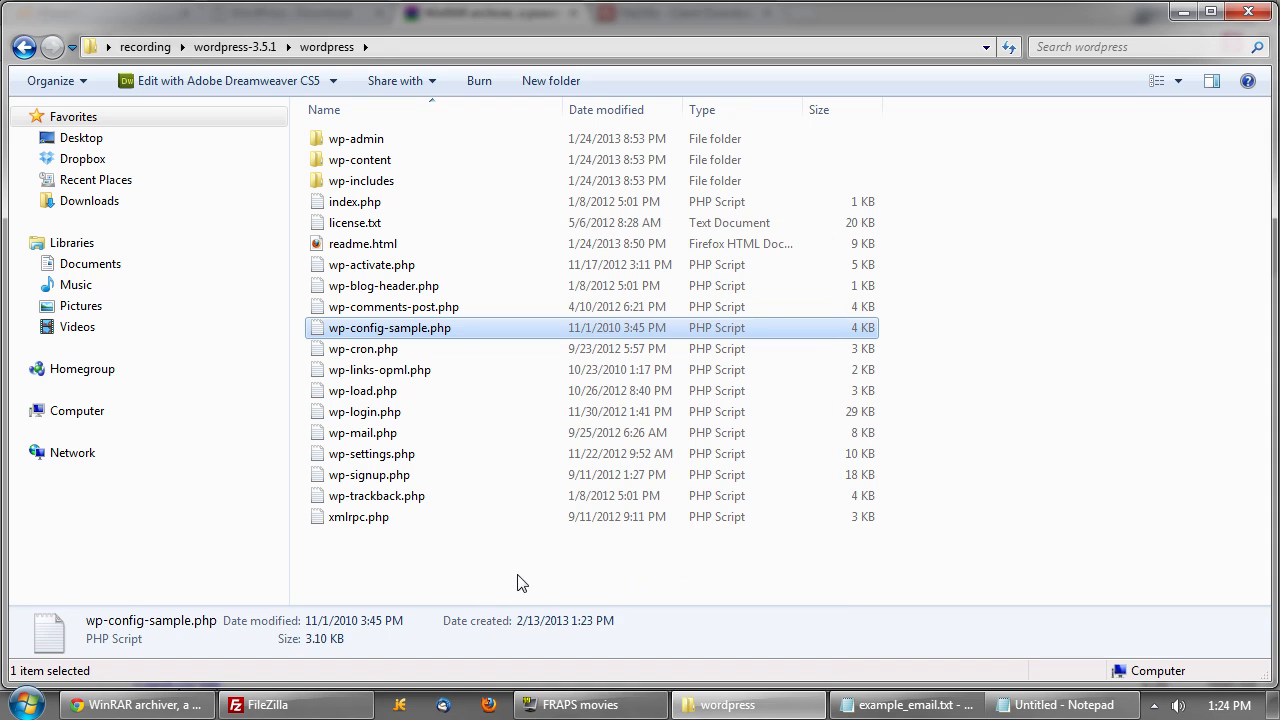
pyautogui.rightClick(512, 563)
pyautogui.click(580, 434)
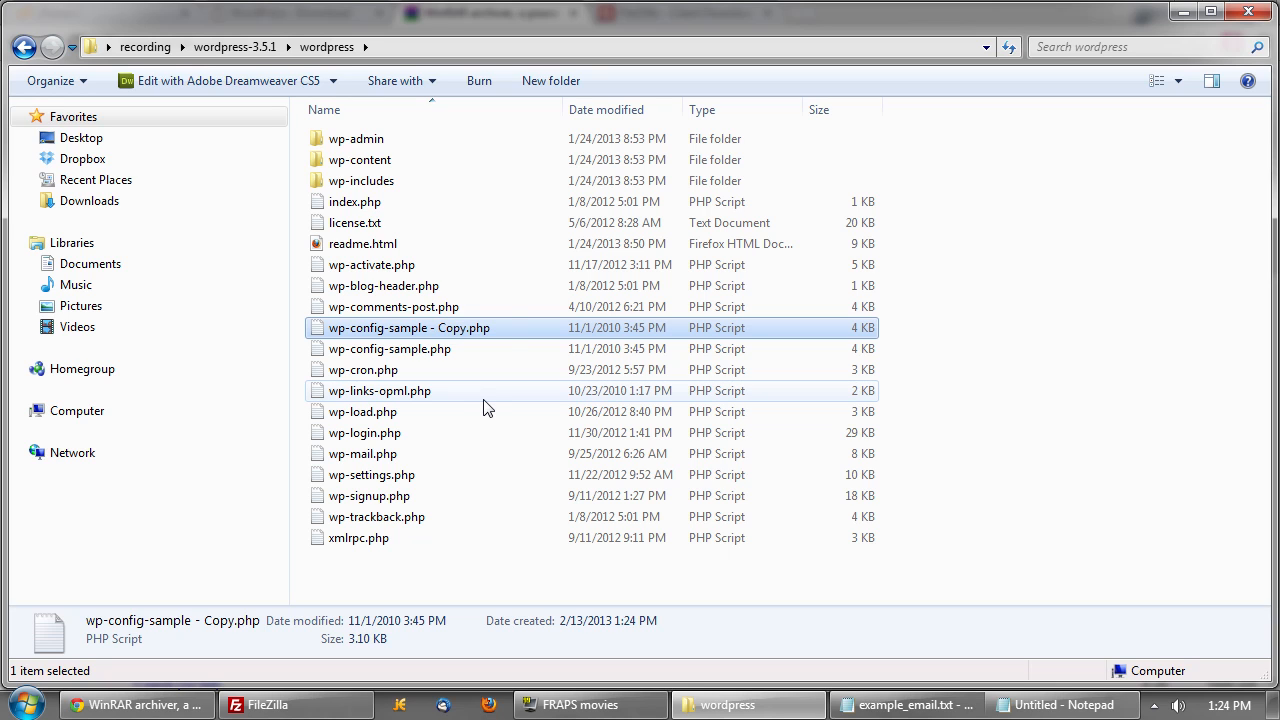
# Rename the copied sample configuration file as wp-config.php.
pyautogui.press('F2')
pyautogui.press('Right')
pyautogui.press('BackSpace')
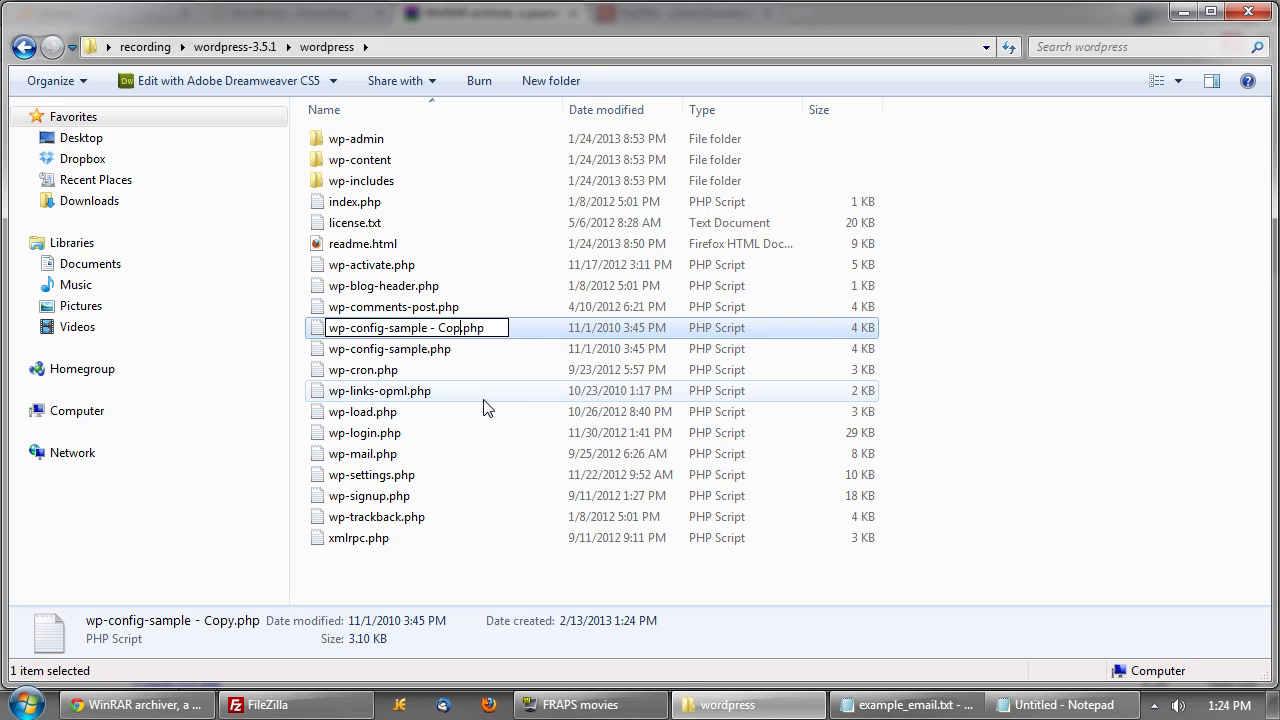
pyautogui.press('BackSpace')
pyautogui.press('BackSpace')
pyautogui.press('BackSpace')
pyautogui.press('BackSpace')
pyautogui.press('BackSpace')
pyautogui.press('BackSpace')
pyautogui.press('BackSpace')
pyautogui.press('BackSpace')
pyautogui.press('BackSpace')
pyautogui.press('BackSpace')
pyautogui.press('BackSpace')
pyautogui.press('BackSpace')
pyautogui.press('BackSpace')
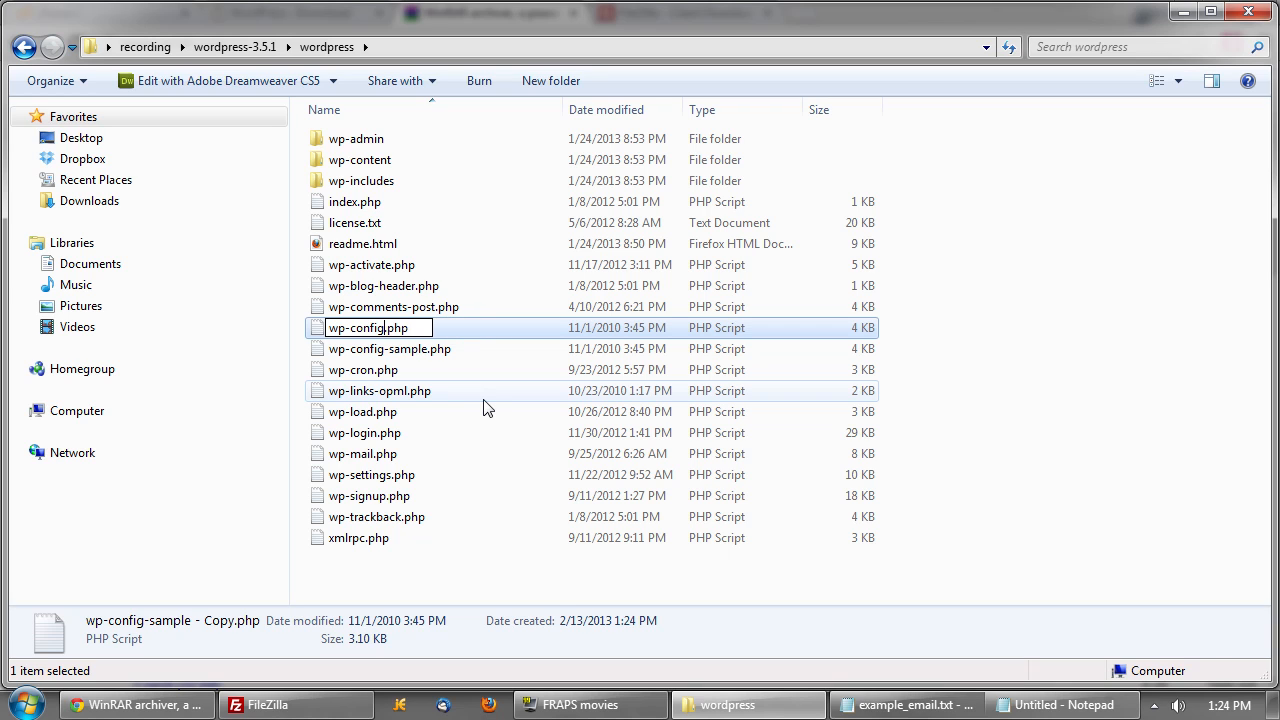
pyautogui.press('Return')
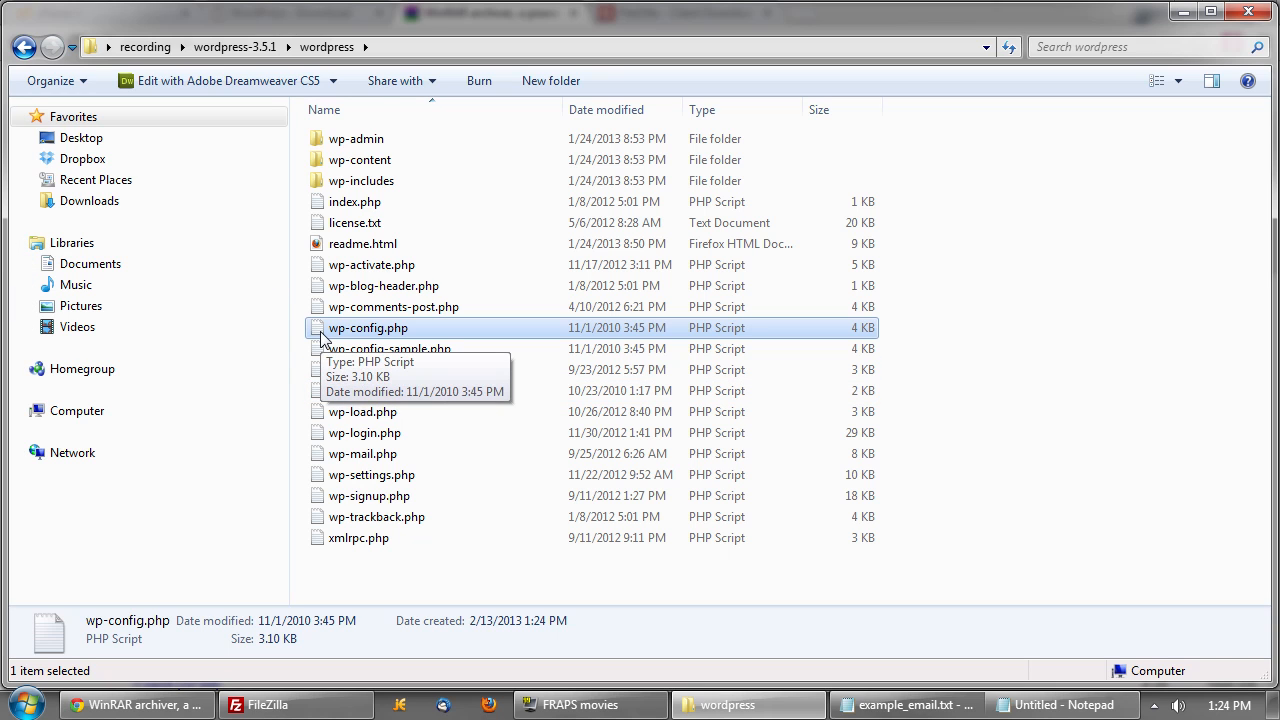
# Open wp-config.php in jEdit and go to its MySQL settings section.
pyautogui.rightClick(394, 333)
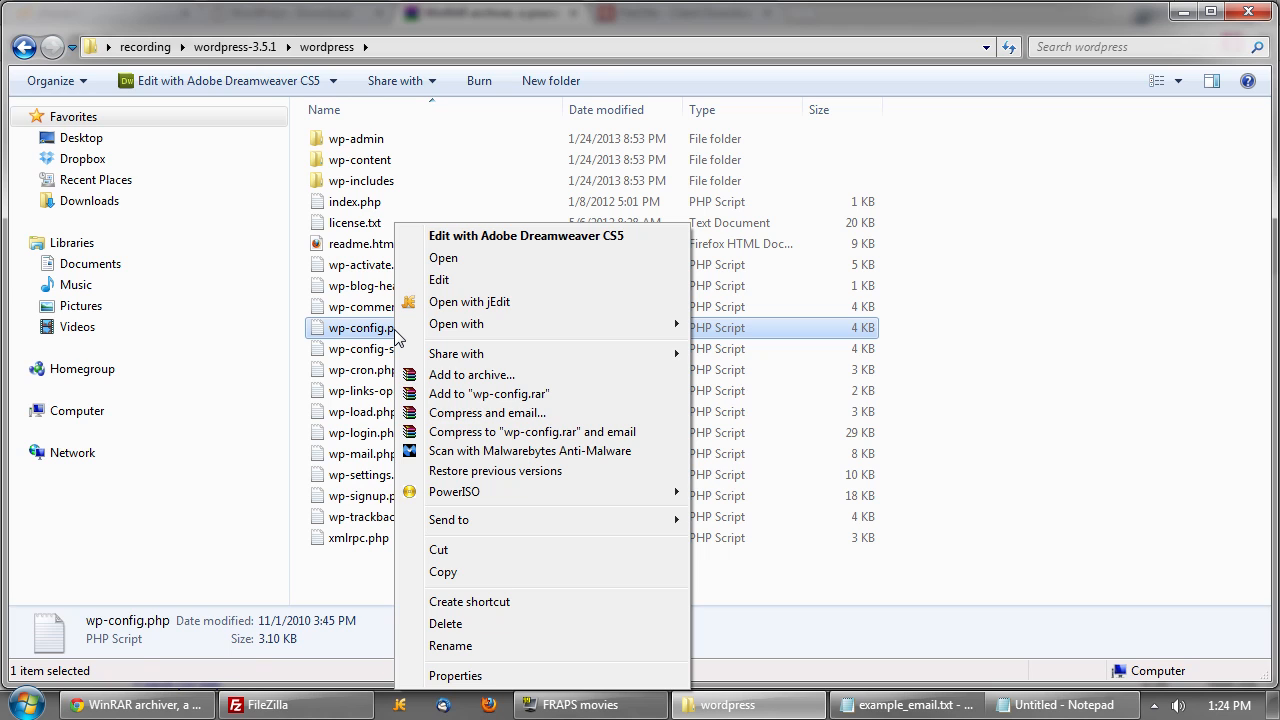
pyautogui.moveTo(470, 325)
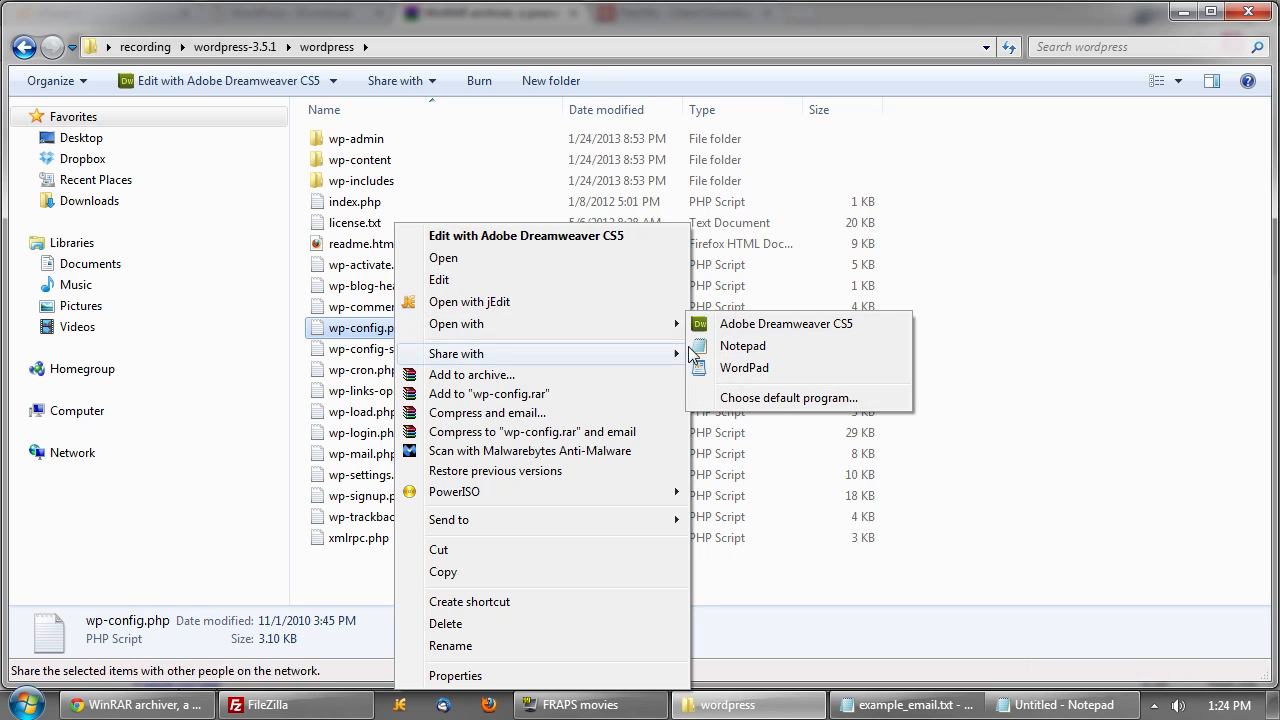
pyautogui.click(500, 312)
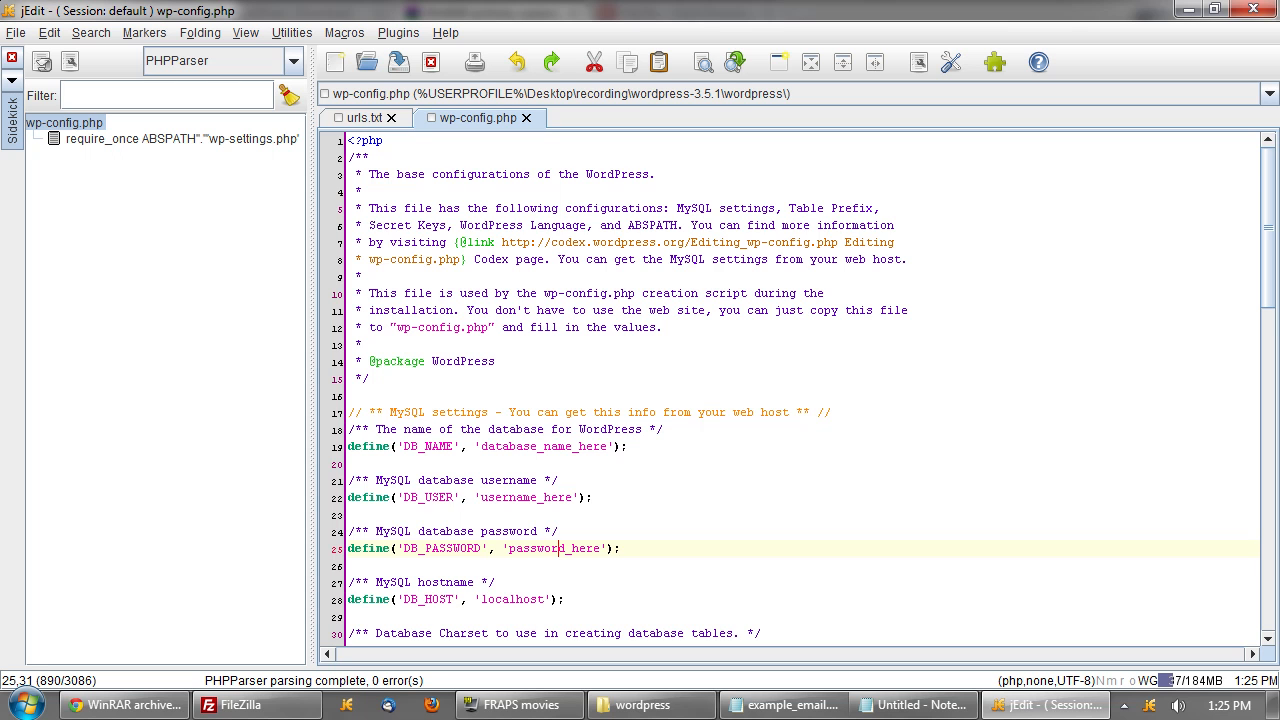
pyautogui.scroll(-1, 804, 388)
pyautogui.scroll(-1, 563, 446)
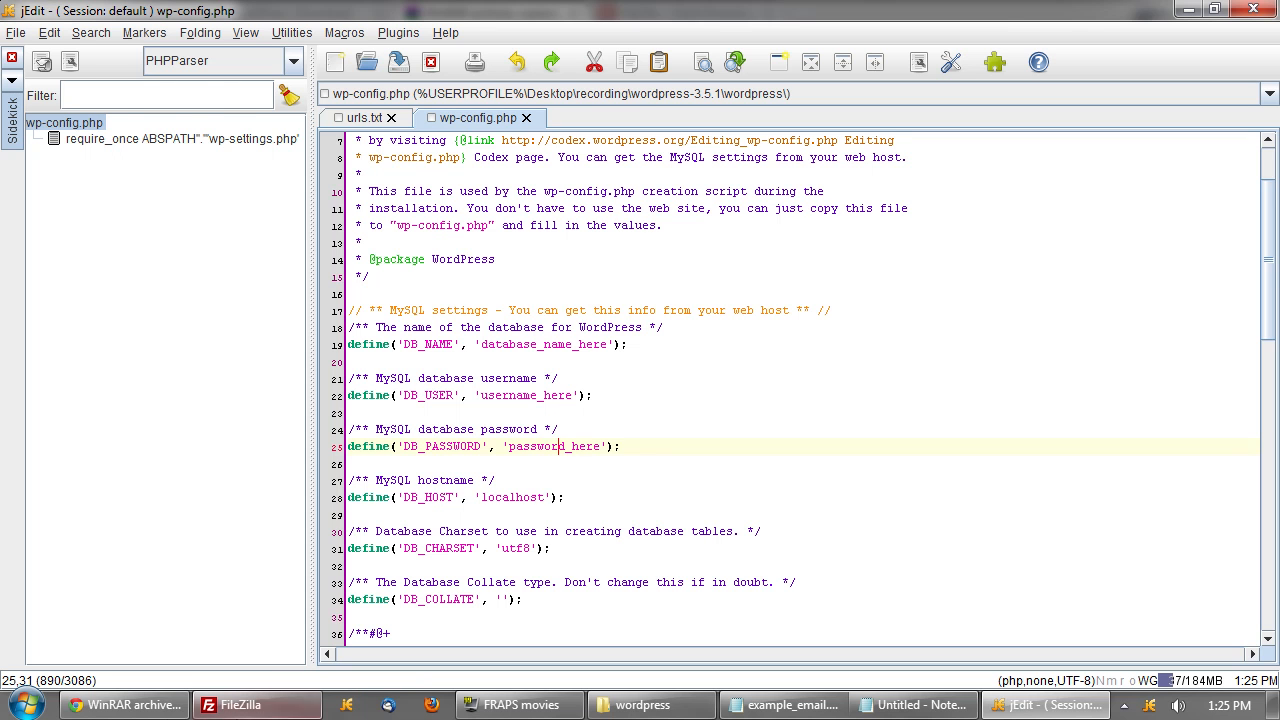
# Copy the database name yourwebs_word from cPanel and use it as both the DB_NAME and DB_USER values in wp-config.php.
pyautogui.click(124, 705)
pyautogui.click(126, 10)
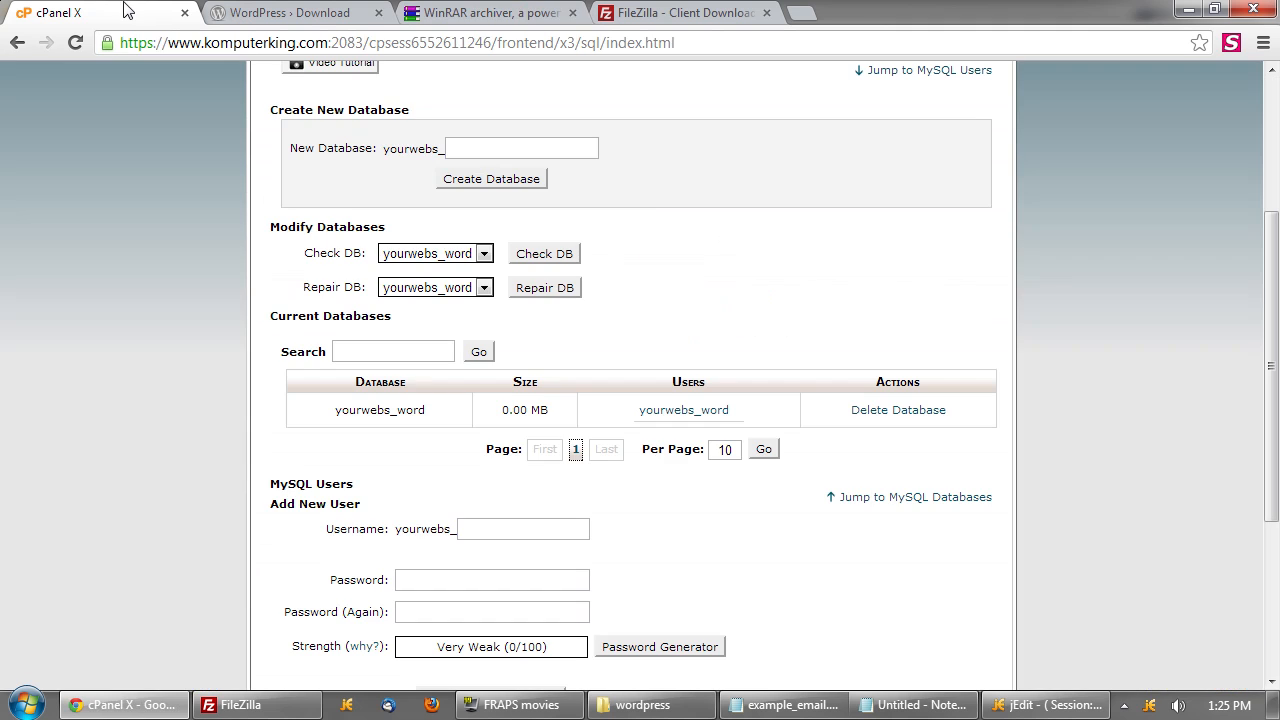
pyautogui.moveTo(447, 418); pyautogui.dragTo(334, 410)
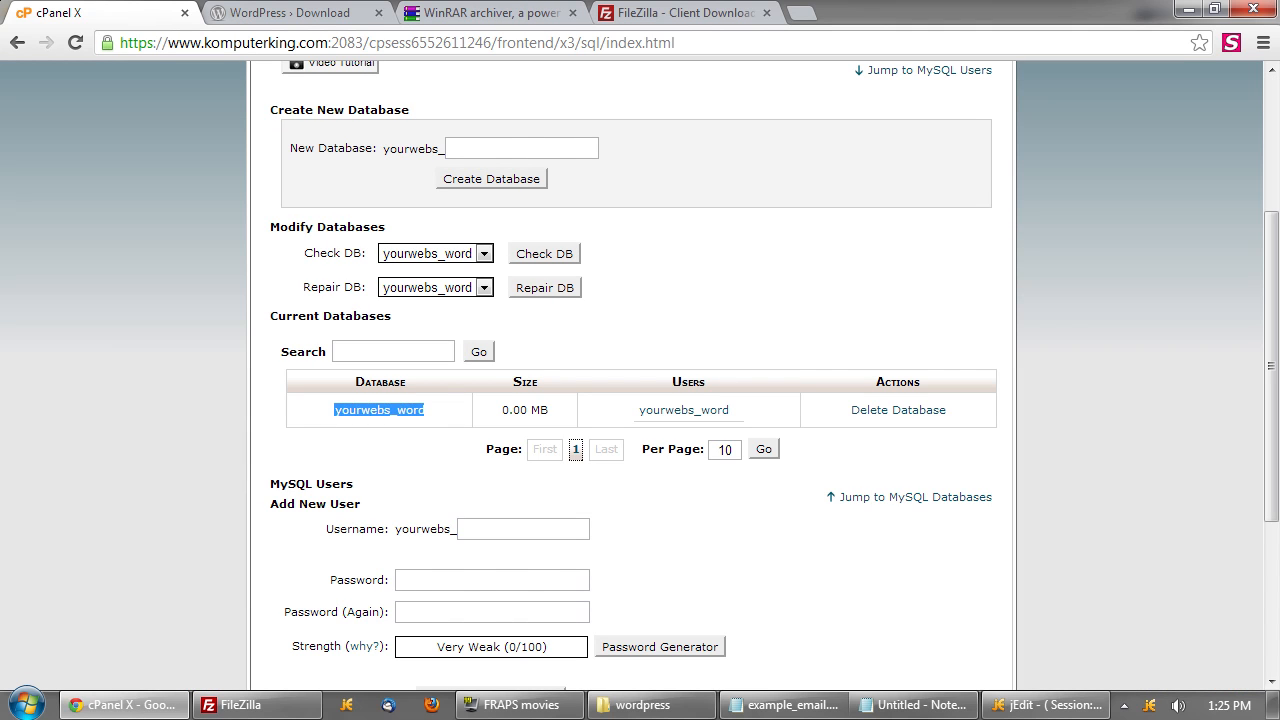
pyautogui.hotkey('alt', 'Tab')
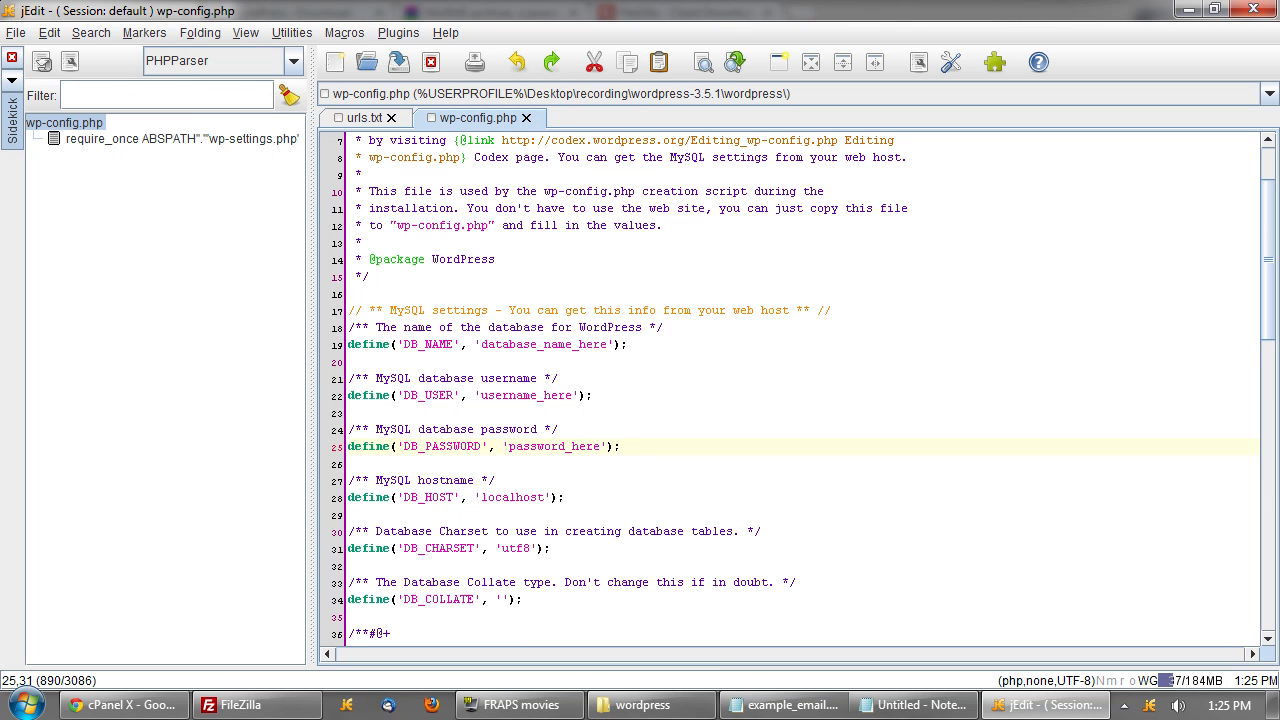
pyautogui.doubleClick(565, 345)
pyautogui.hotkey('ctrl', 'v')
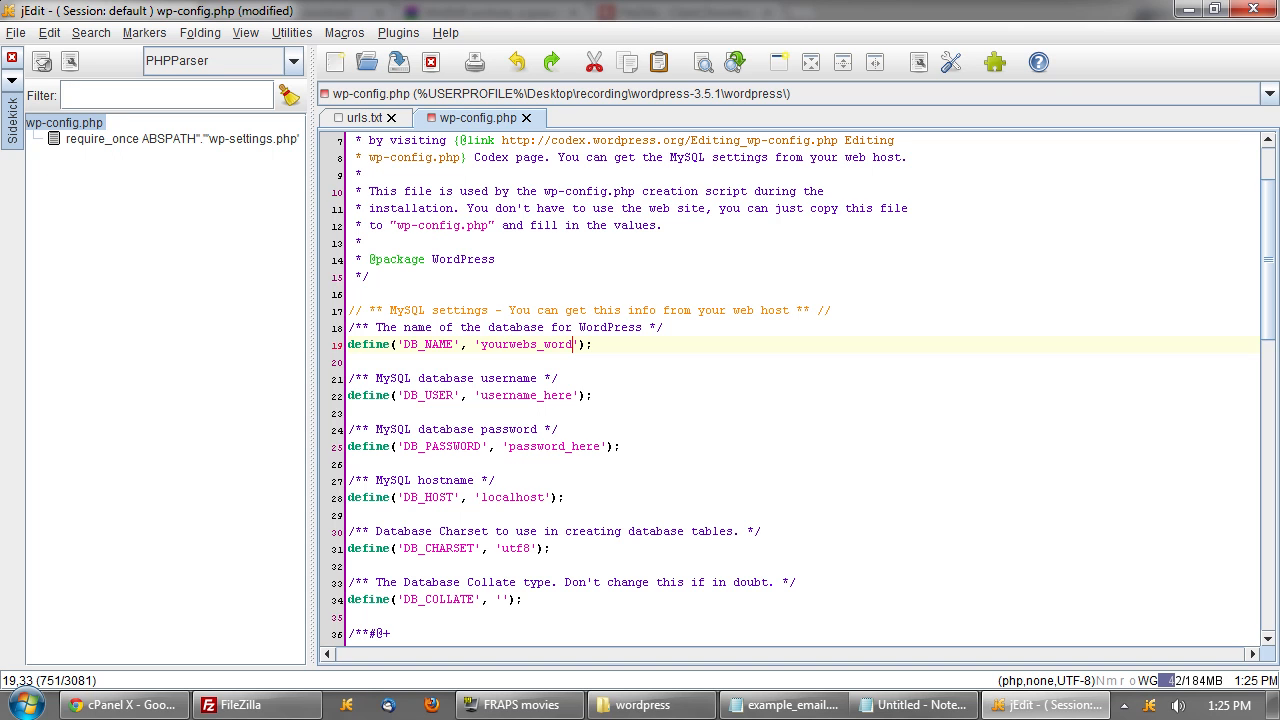
pyautogui.doubleClick(530, 396)
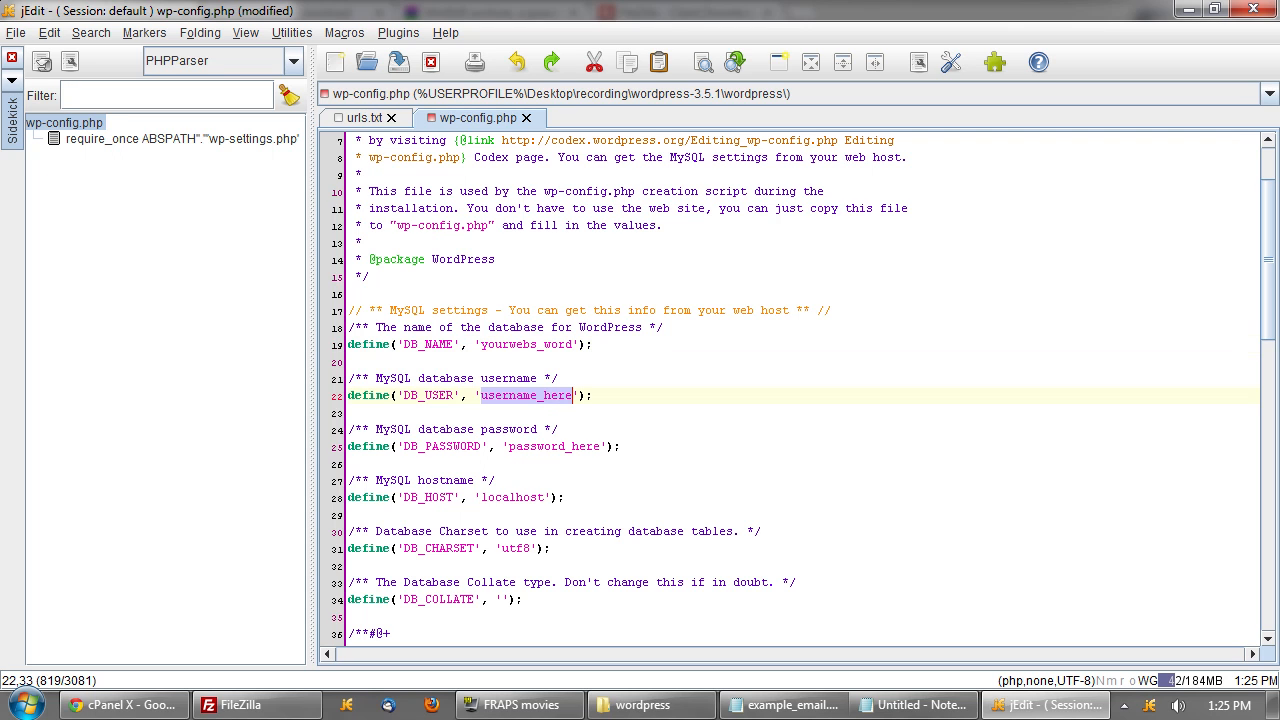
pyautogui.hotkey('ctrl', 'v')
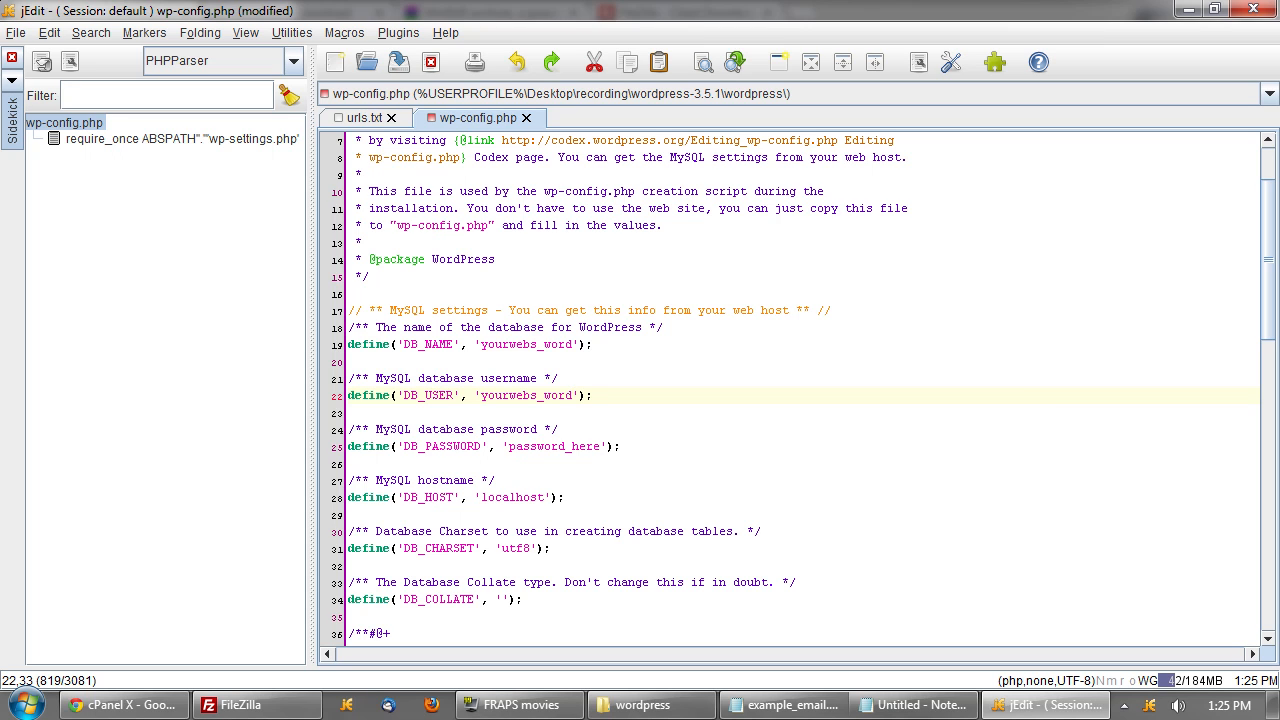
# Copy the database password from the untitled Notepad note and paste it as the DB_PASSWORD value in wp-config.php.
pyautogui.click(911, 714)
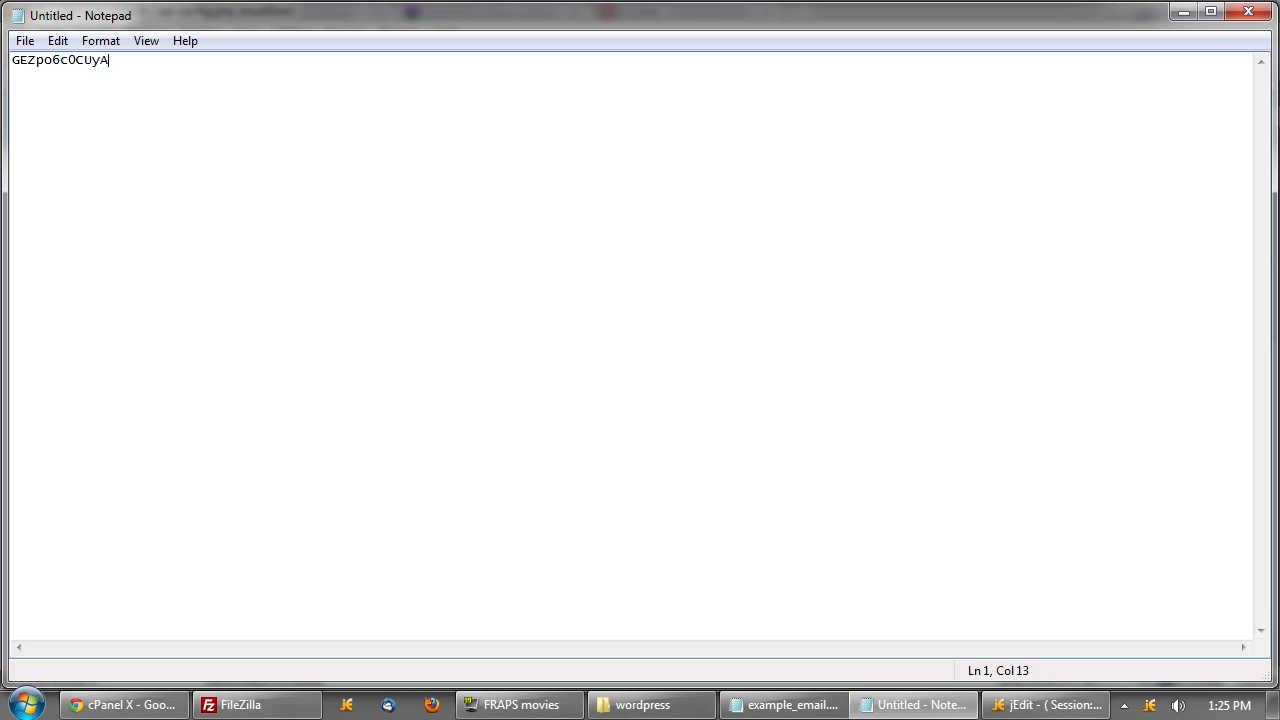
pyautogui.hotkey('ctrl', 'a')
pyautogui.hotkey('ctrl', 'c')
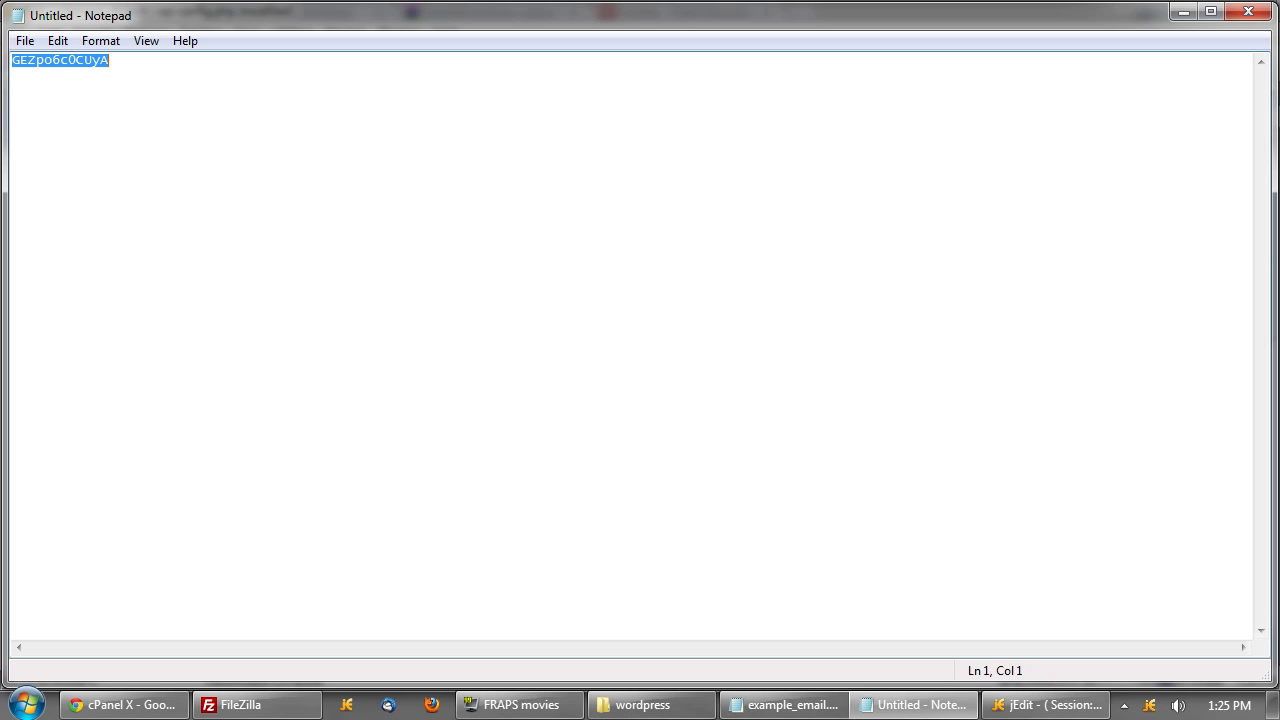
pyautogui.click(1183, 11)
pyautogui.doubleClick(555, 447)
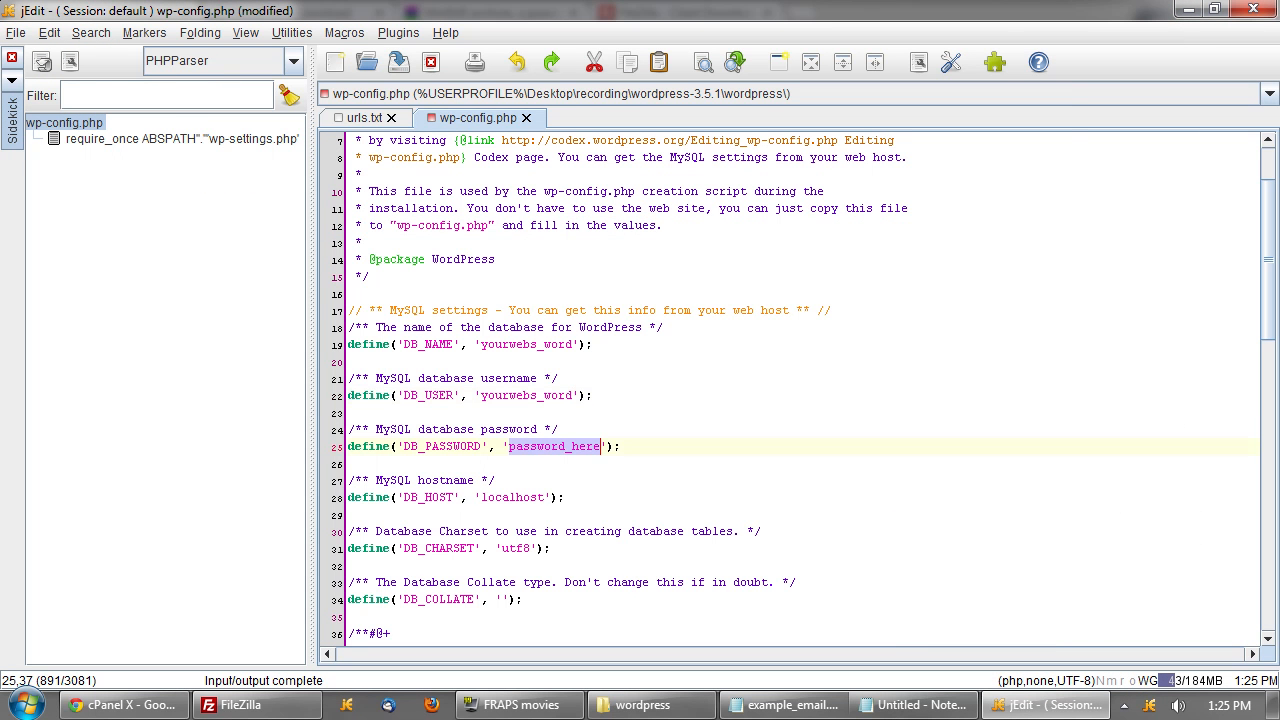
pyautogui.hotkey('ctrl', 'v')
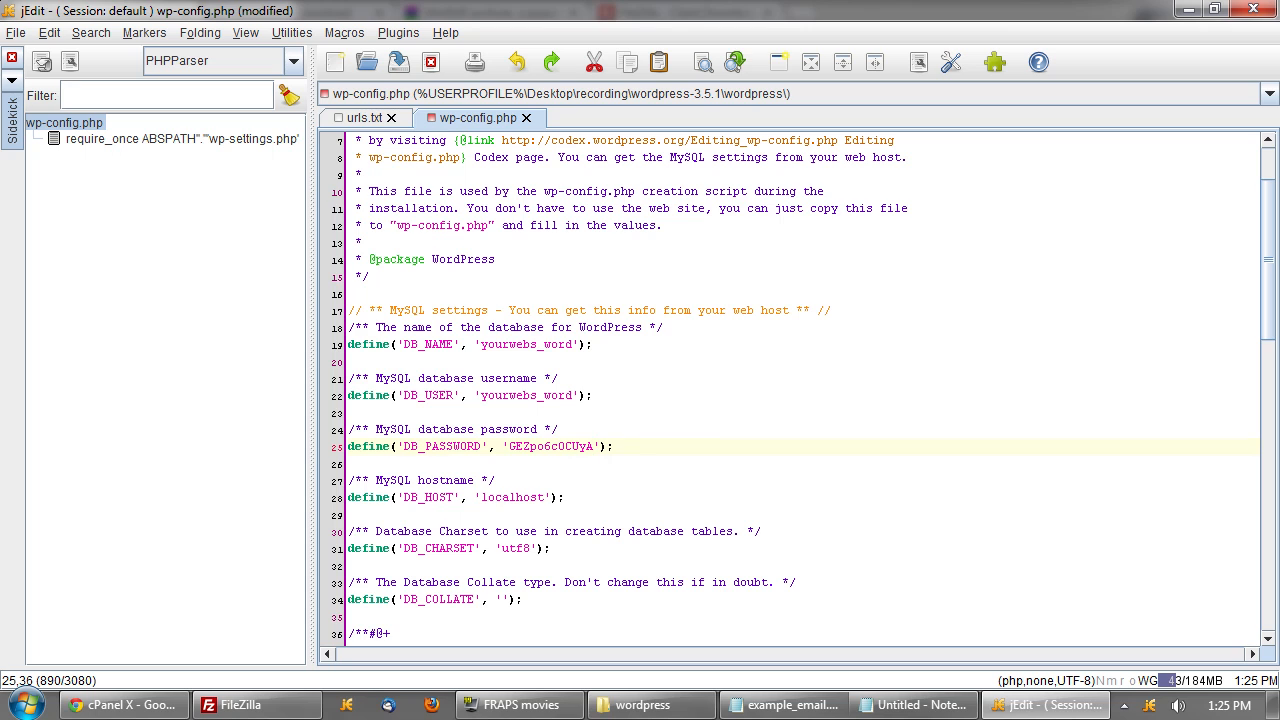
# Review the DB_NAME and DB_USER entries in wp-config.php and the database creation section of cPanel's MySQL Databases page.
pyautogui.click(477, 344)
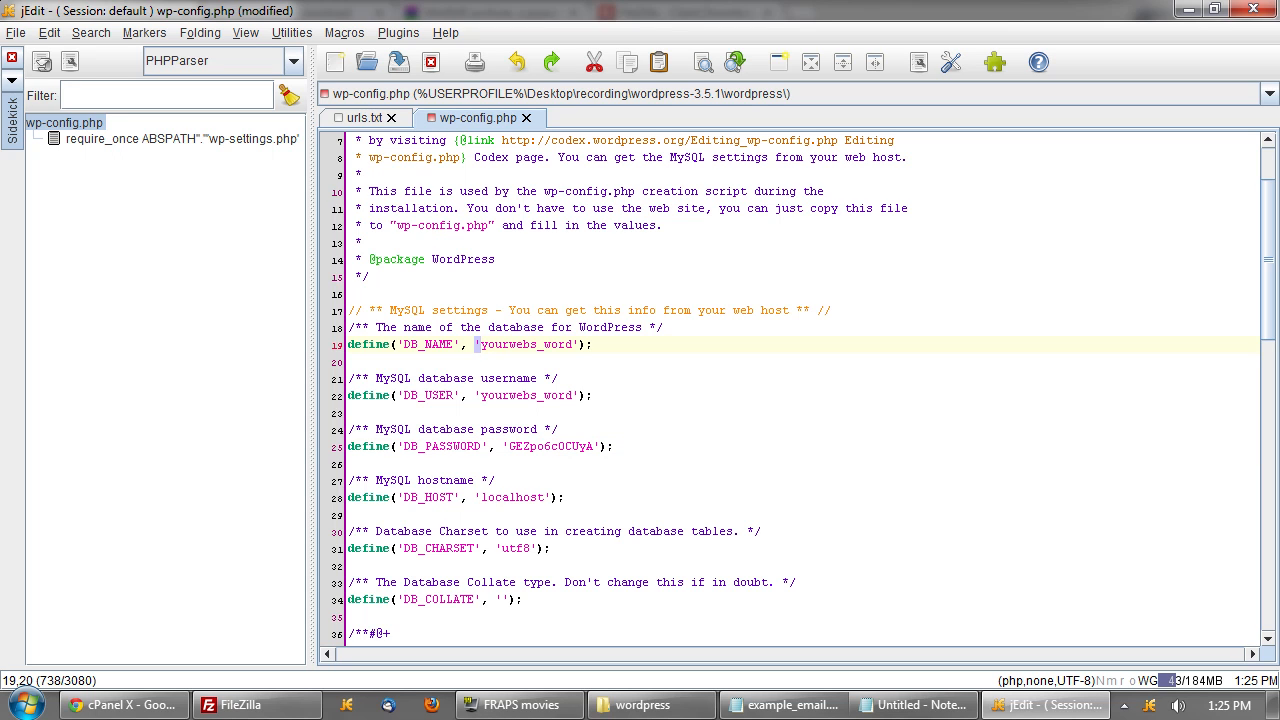
pyautogui.doubleClick(576, 344)
pyautogui.click(595, 396)
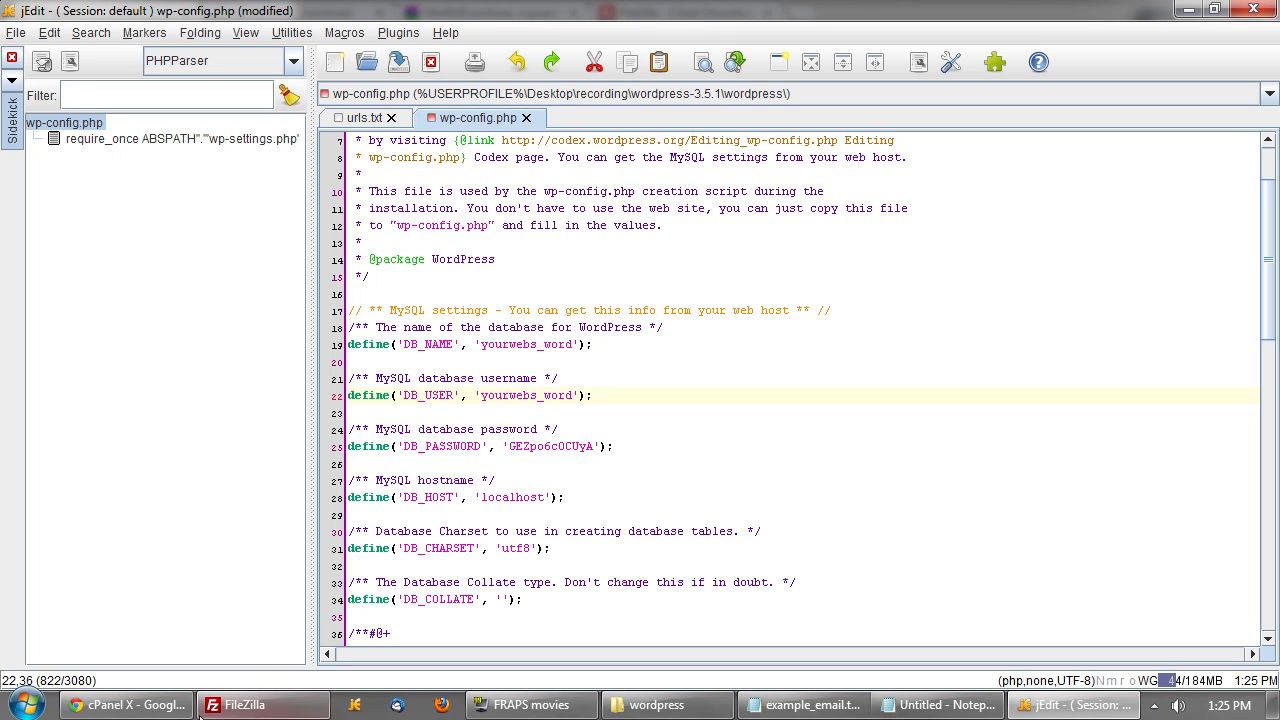
pyautogui.click(130, 705)
pyautogui.scroll(5, 328, 424)
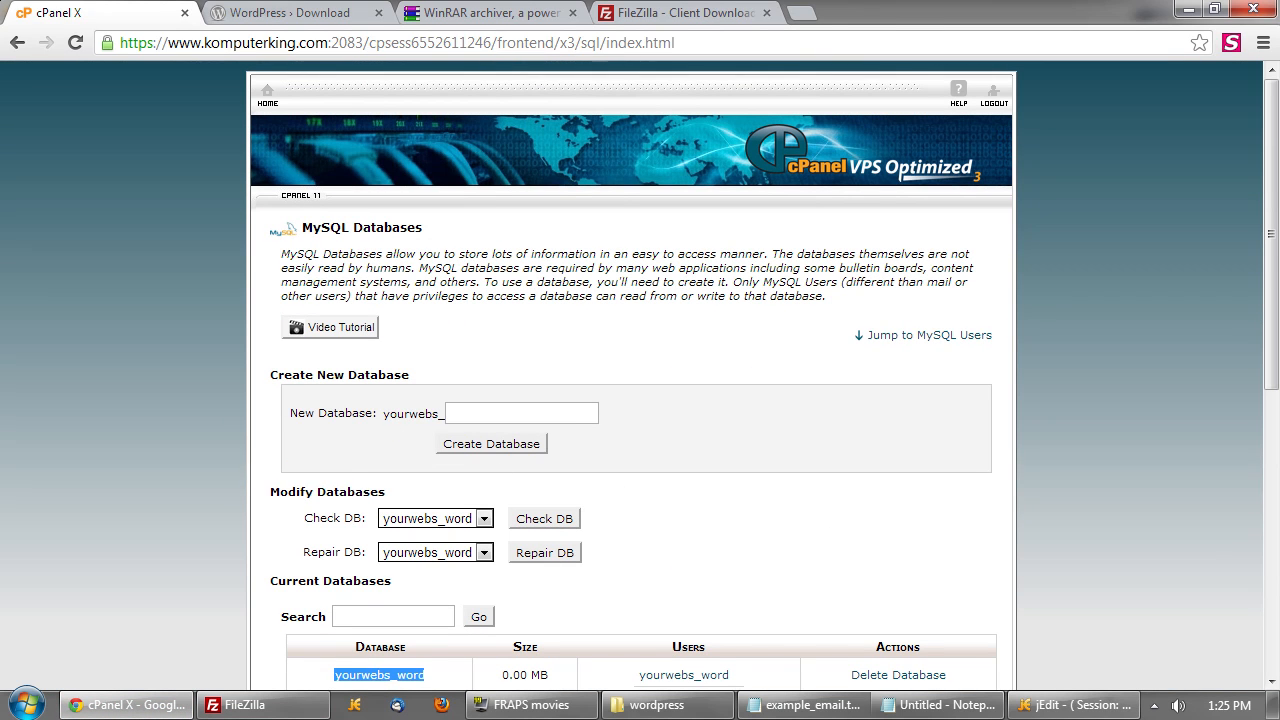
pyautogui.moveTo(290, 412); pyautogui.dragTo(985, 515)
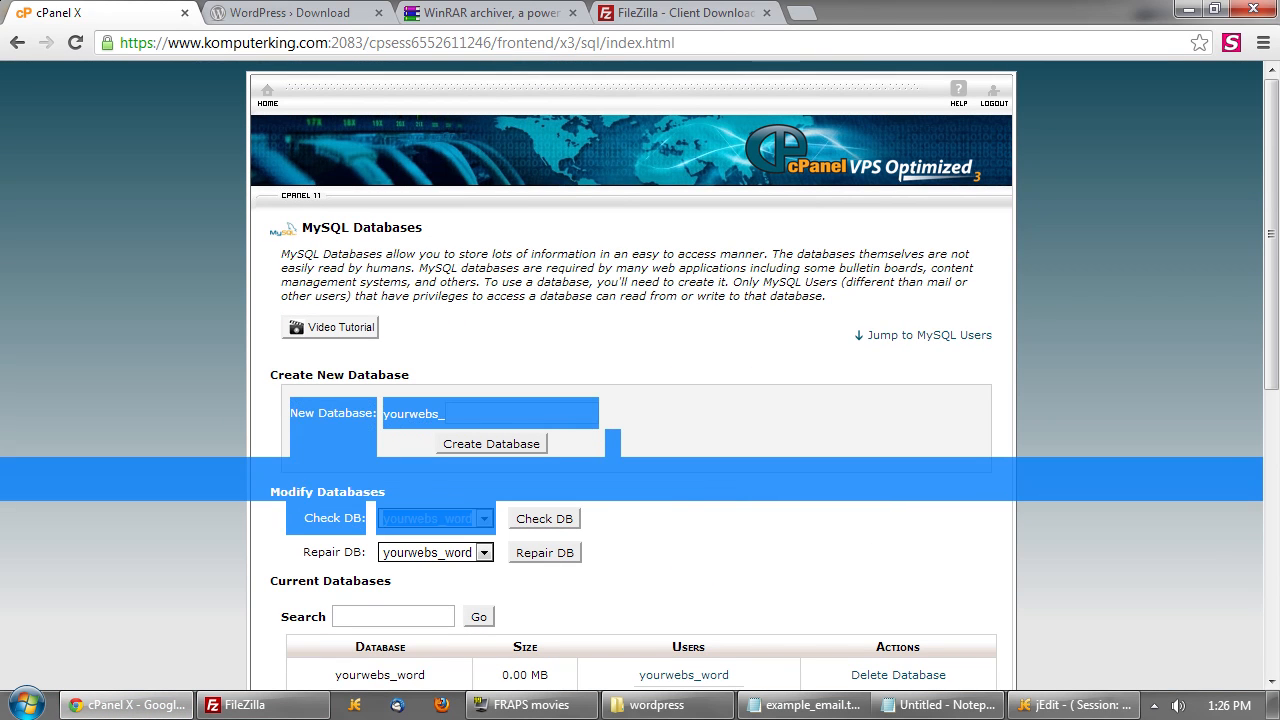
pyautogui.click(848, 520)
pyautogui.hotkey('alt', 'Tab')
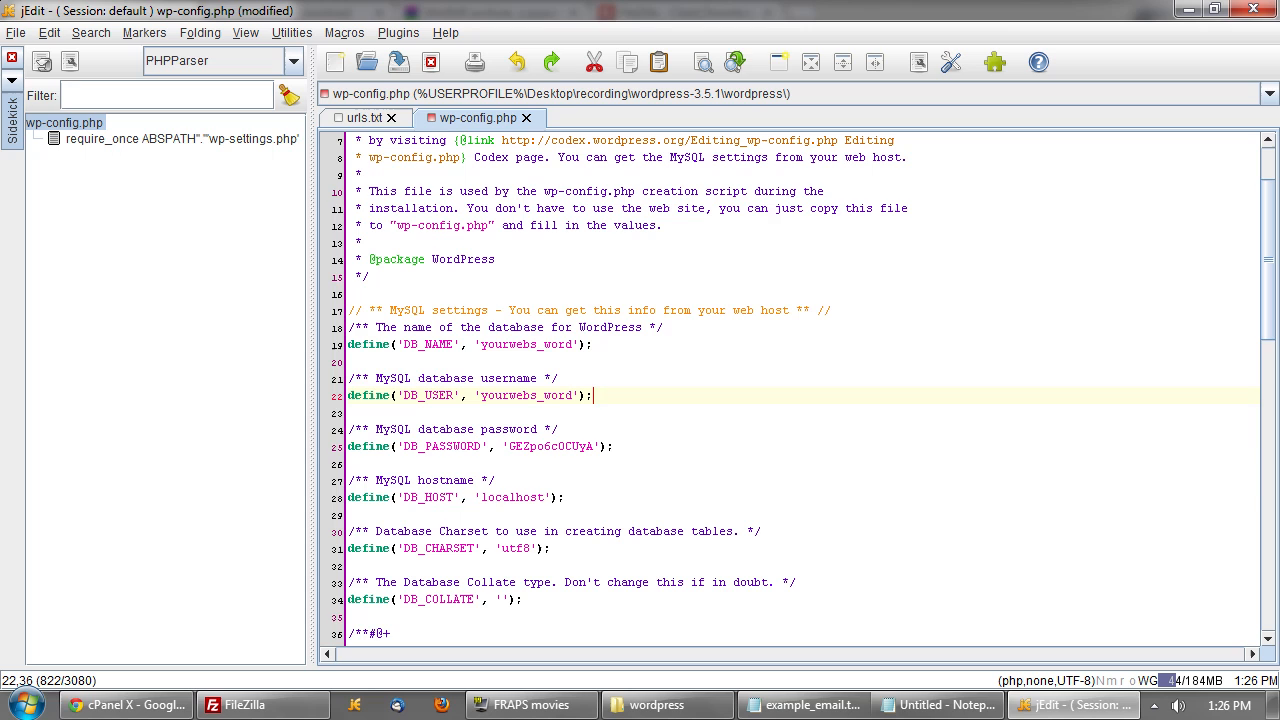
# Check the DB_HOST entry, leaving it as localhost, and save wp-config.php.
pyautogui.doubleClick(513, 498)
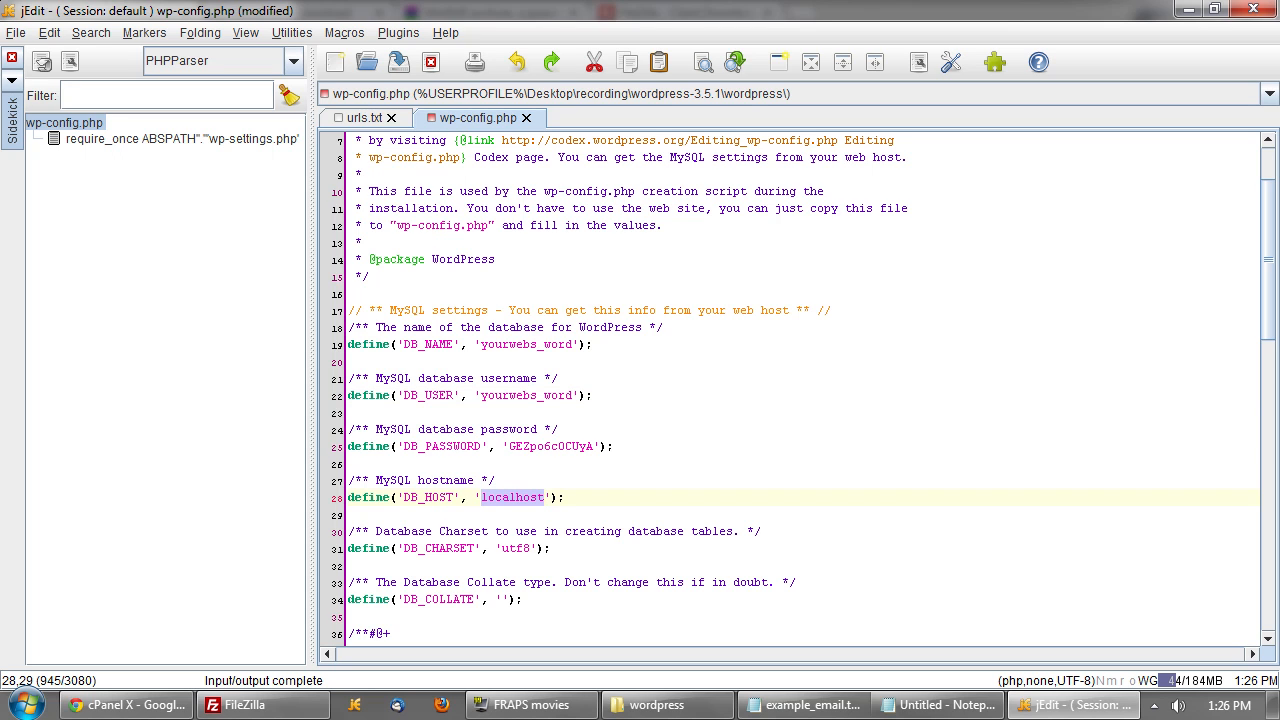
pyautogui.click(567, 498)
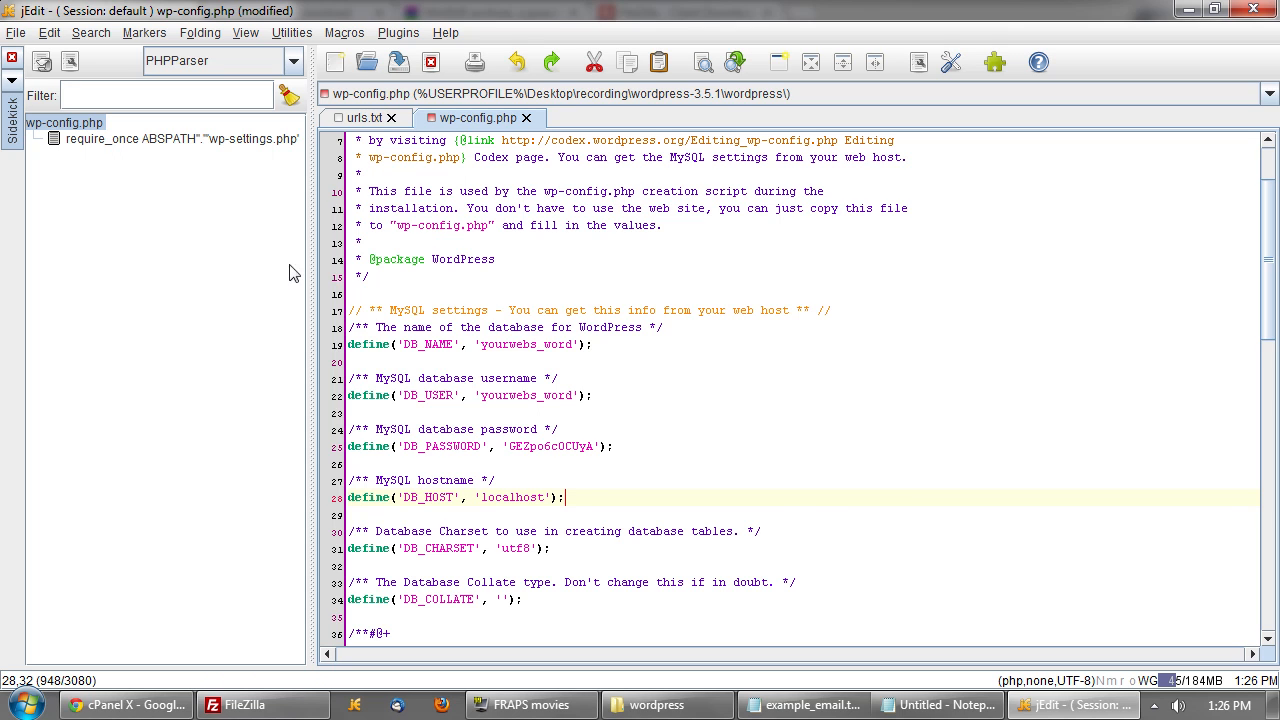
pyautogui.hotkey('ctrl', 's')
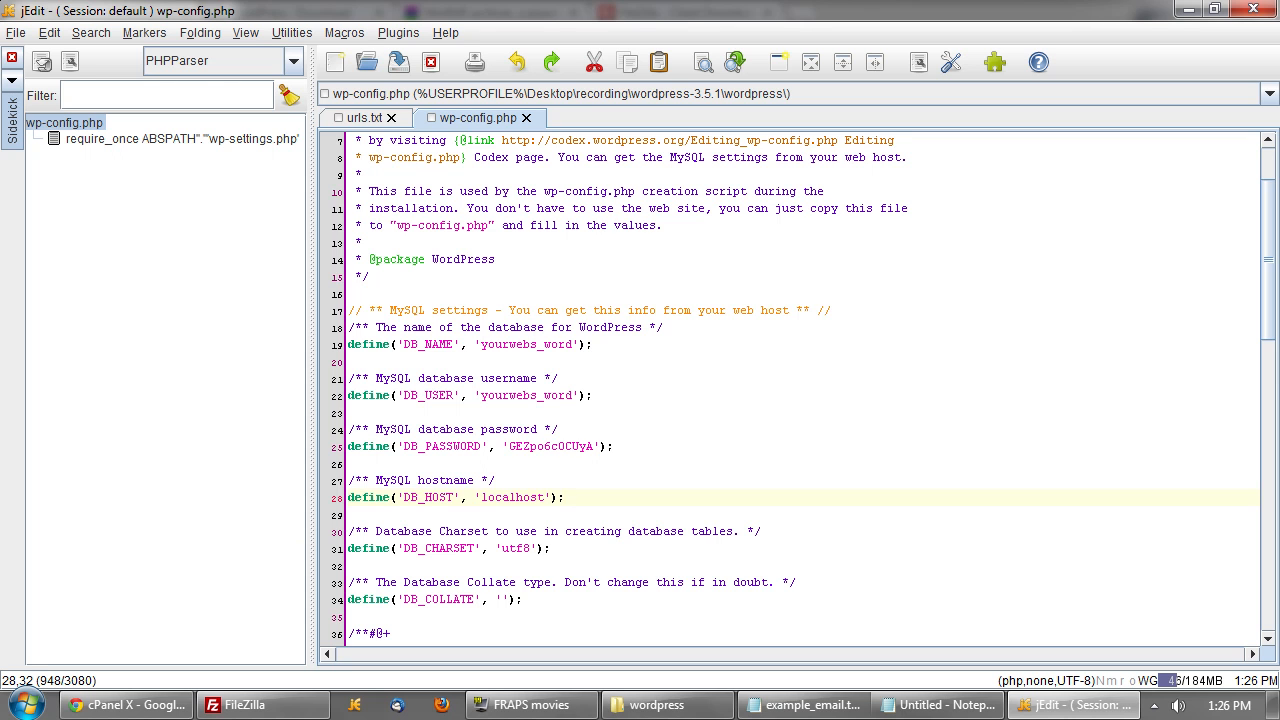
# View the FileZilla client download page, and review the FTP hostname and login details in example_email.txt.
pyautogui.click(130, 705)
pyautogui.click(680, 12)
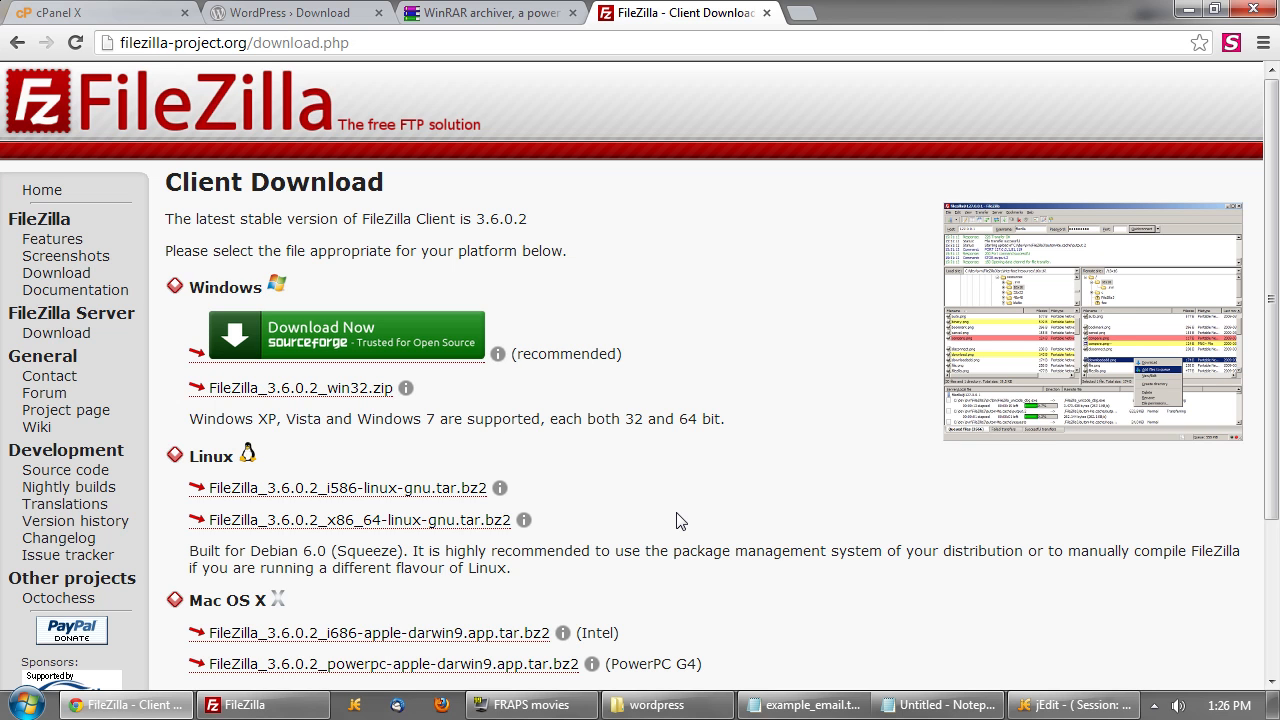
pyautogui.click(771, 704)
pyautogui.scroll(-2, 640, 400)
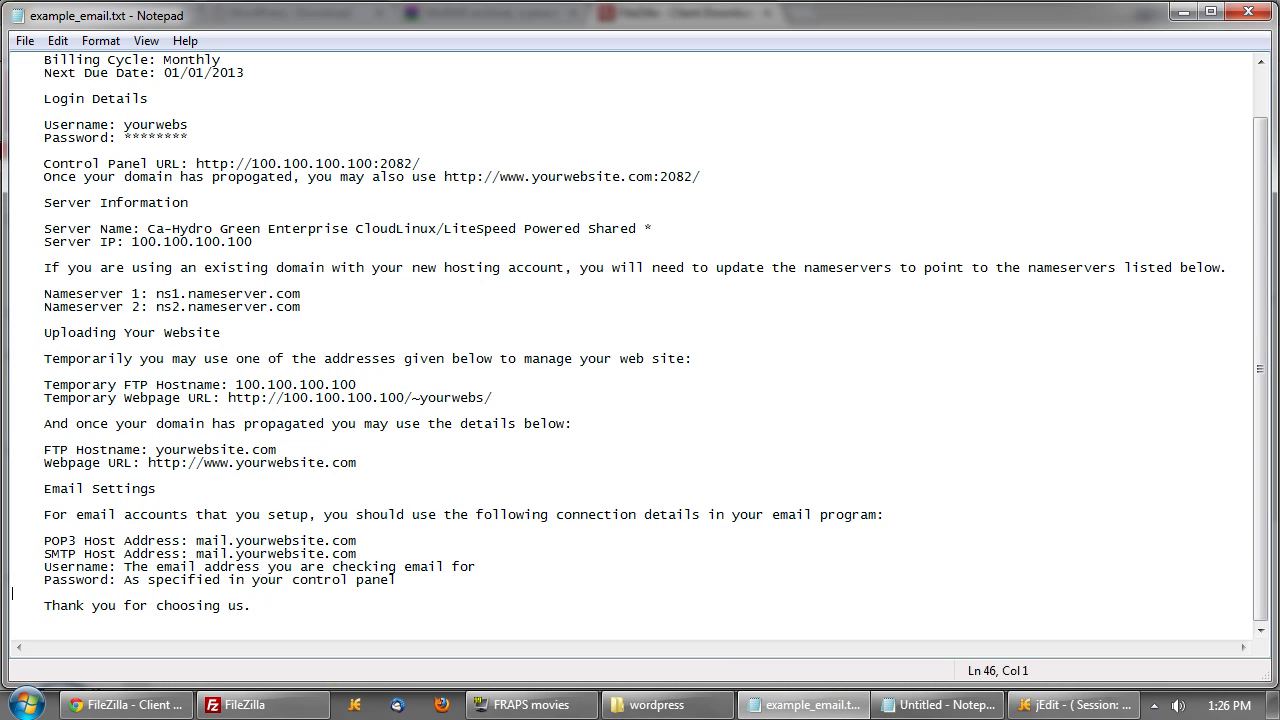
pyautogui.moveTo(277, 450); pyautogui.dragTo(12, 447)
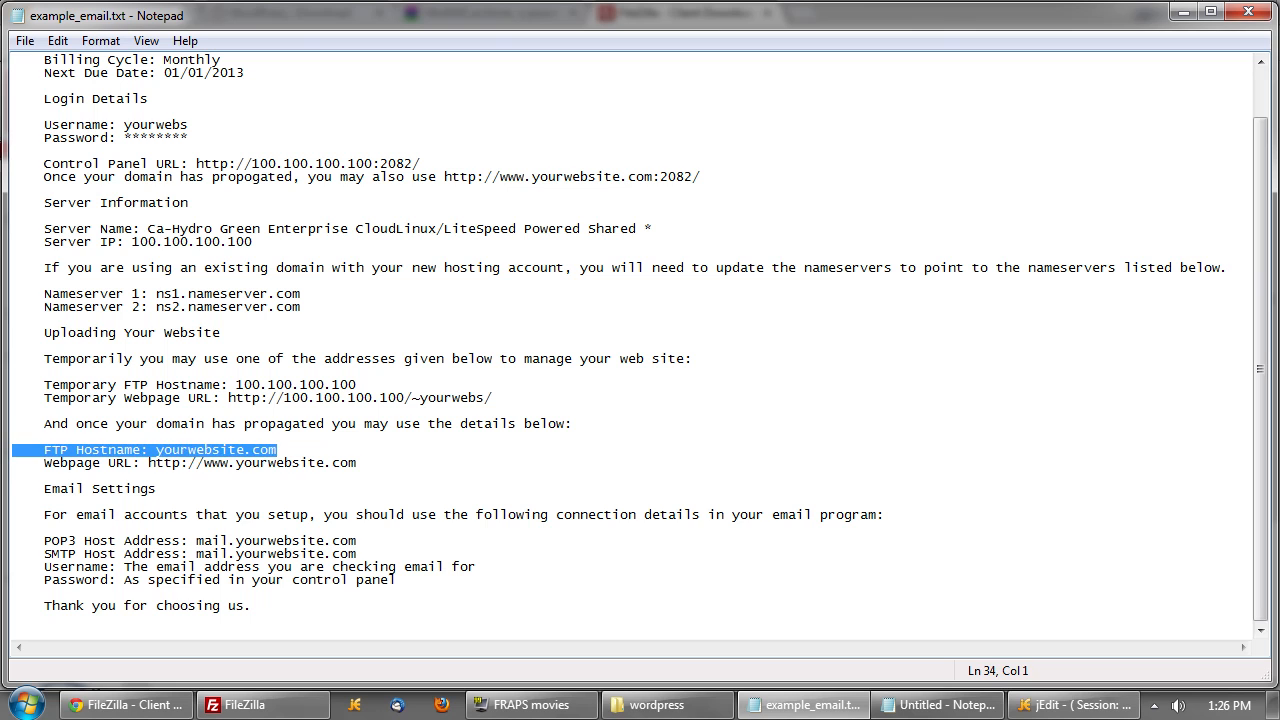
pyautogui.click(12, 476)
pyautogui.scroll(2, 640, 340)
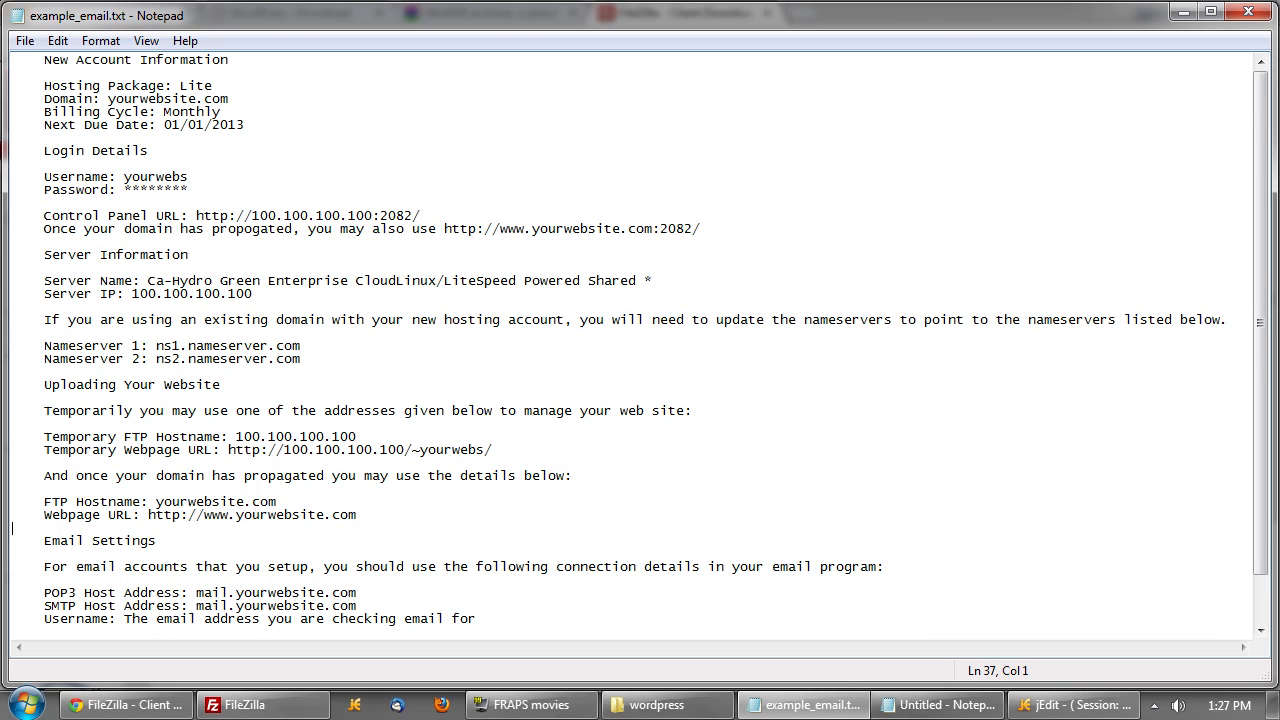
pyautogui.moveTo(245, 716)
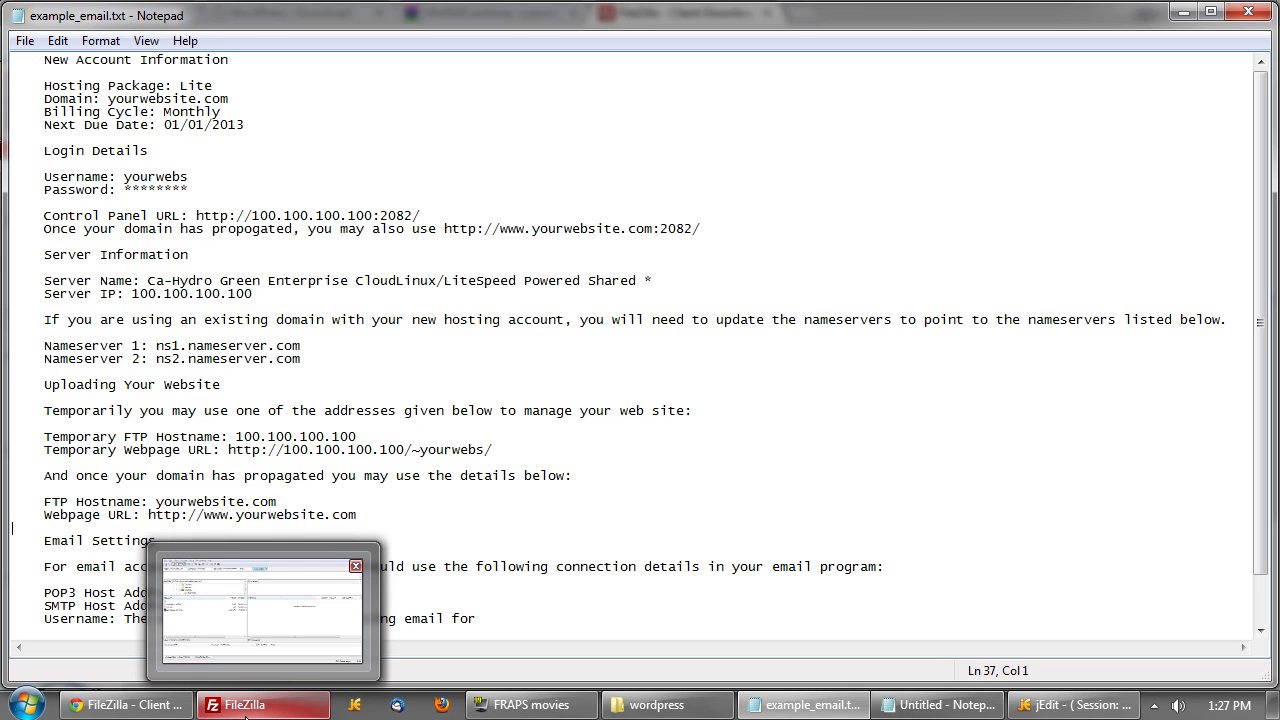
pyautogui.click(408, 541)
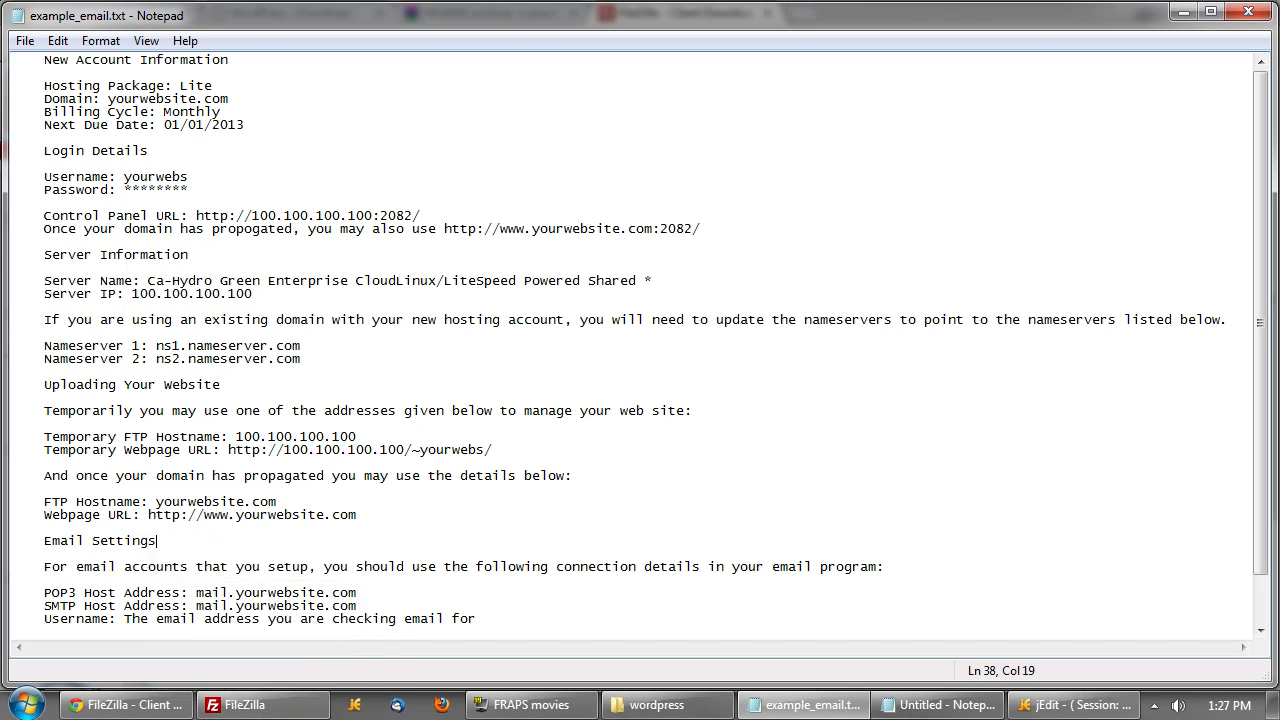
# Switch to FileZilla and connect to yourwebsite.com with the already filled-in login details.
pyautogui.click(280, 711)
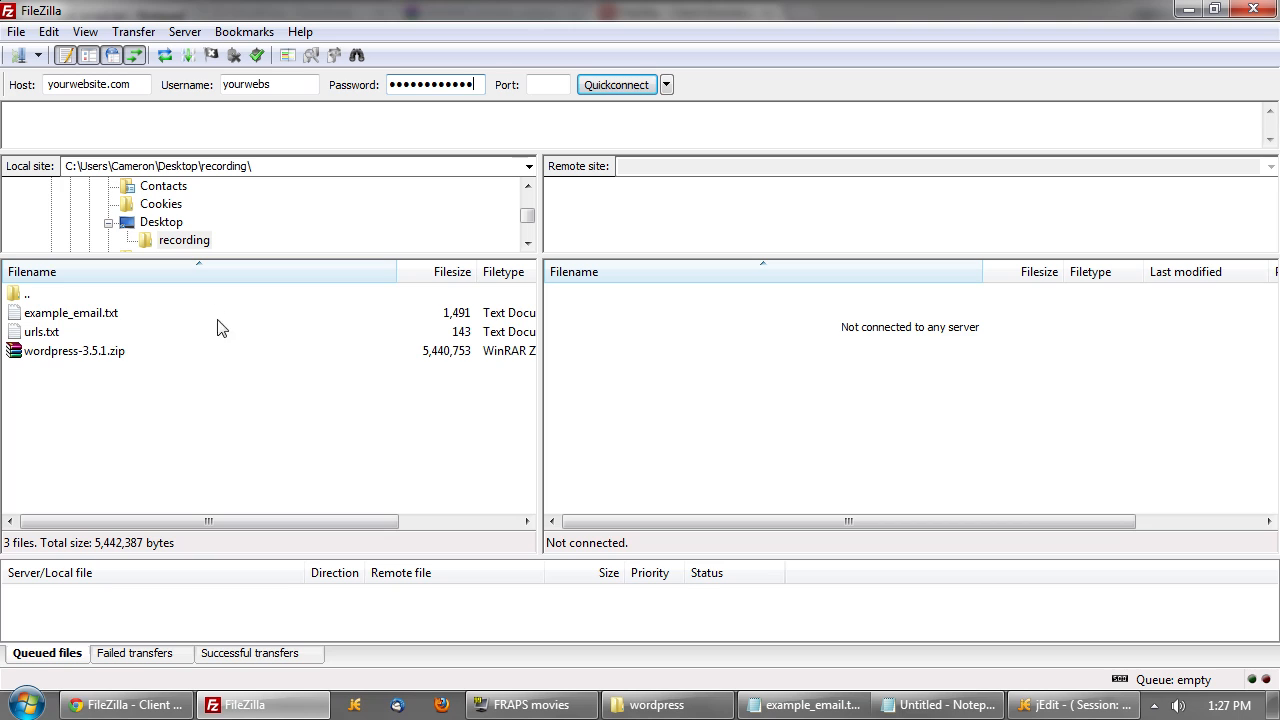
pyautogui.click(472, 84)
pyautogui.click(617, 85)
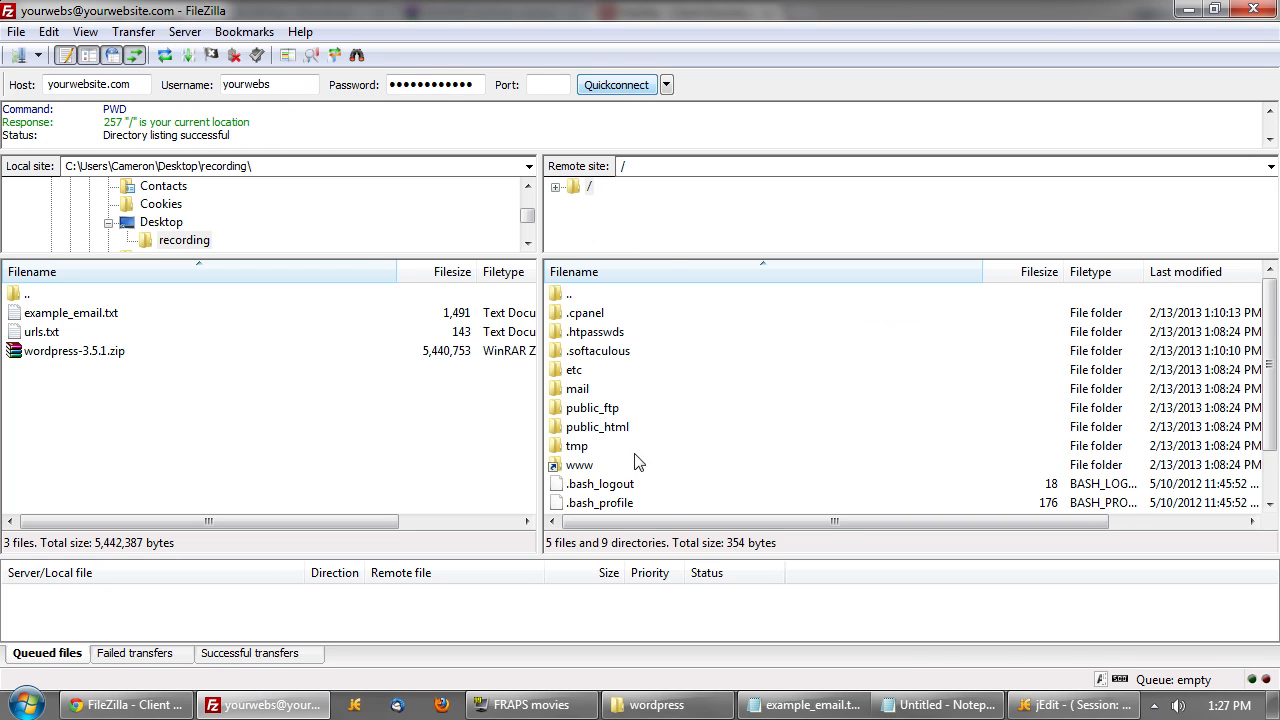
pyautogui.click(603, 392)
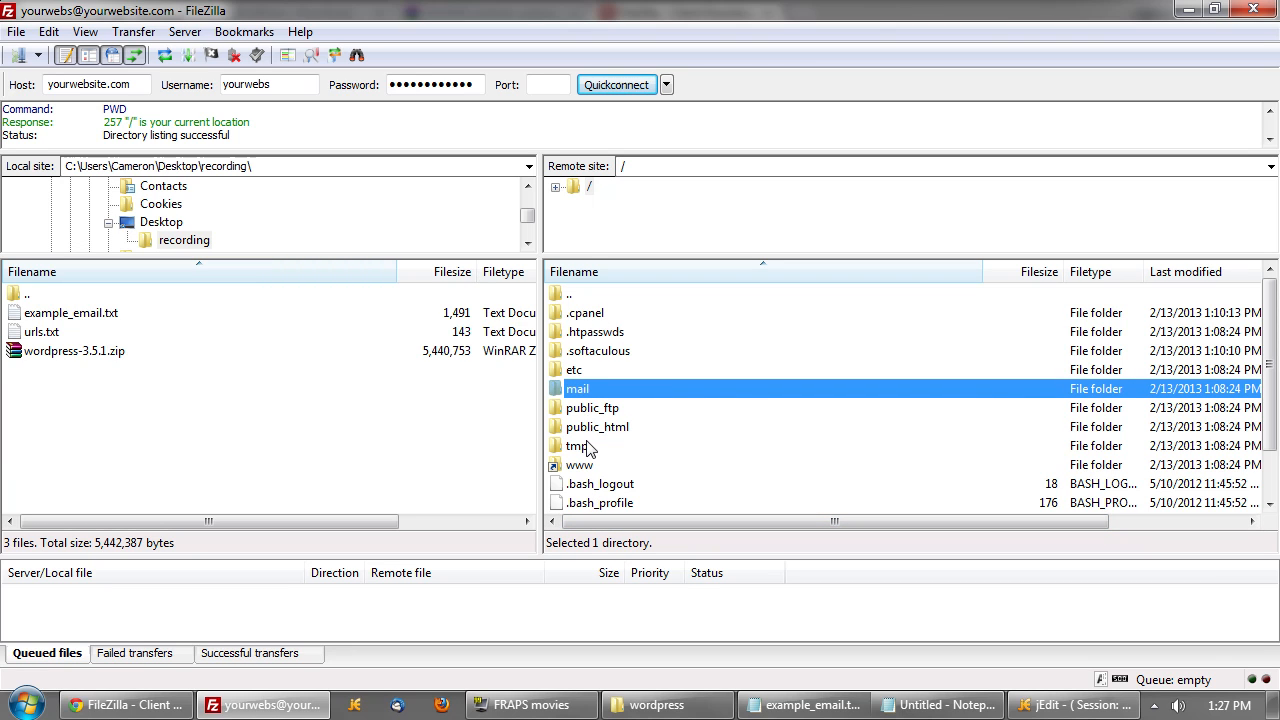
pyautogui.click(250, 463)
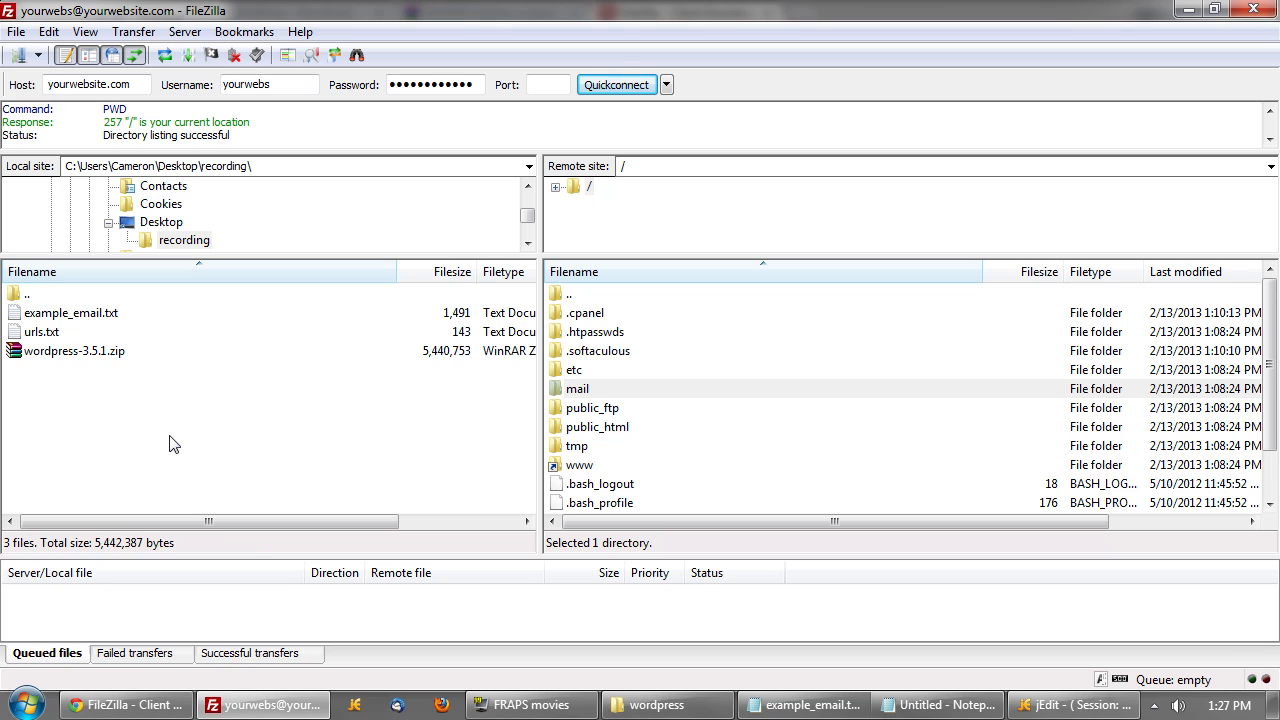
# Refresh the file listings, open the local wordpress folder inside wordpress-3.5.1, and select wp-config.php.
pyautogui.press('F5')
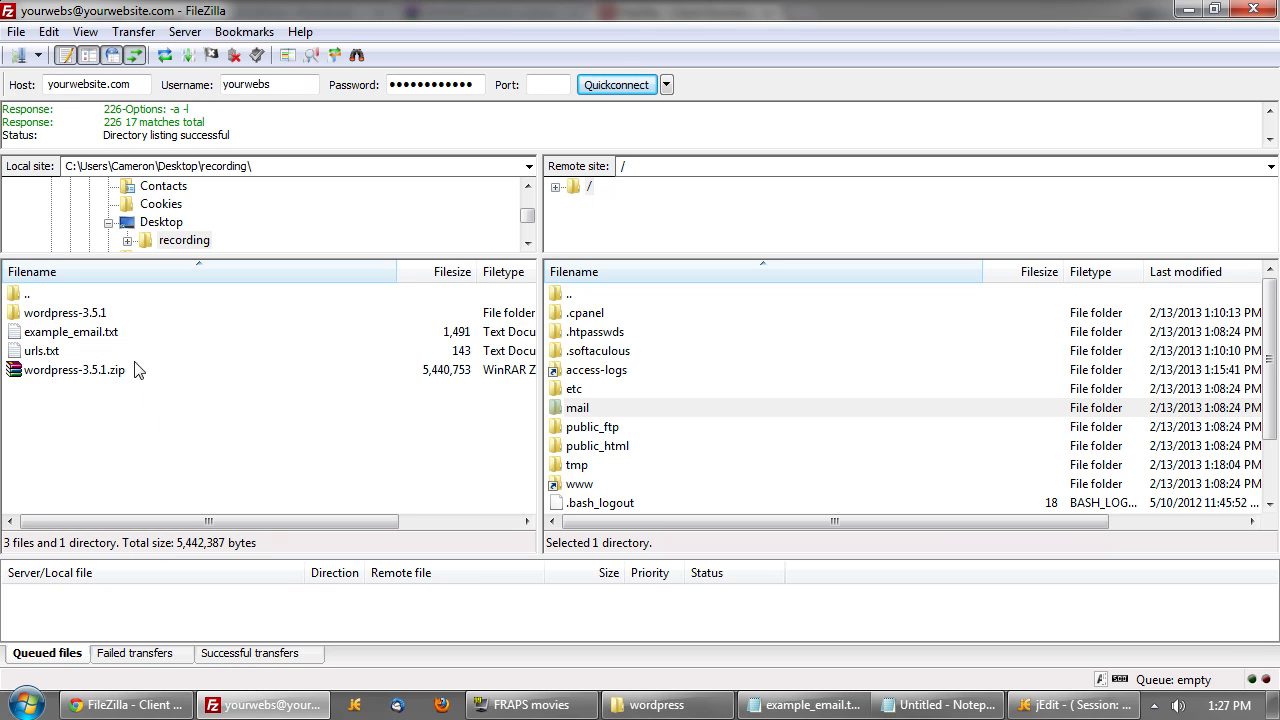
pyautogui.doubleClick(65, 313)
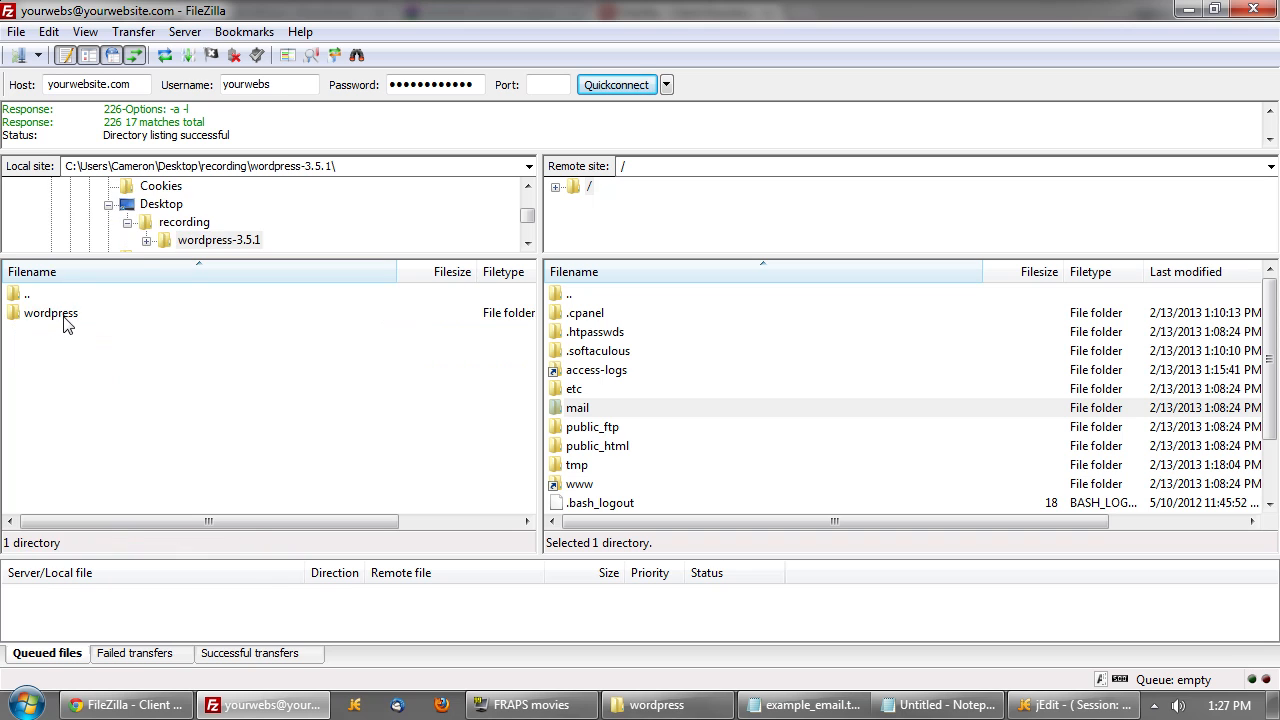
pyautogui.doubleClick(50, 313)
pyautogui.click(100, 428)
pyautogui.scroll(-1, 112, 440)
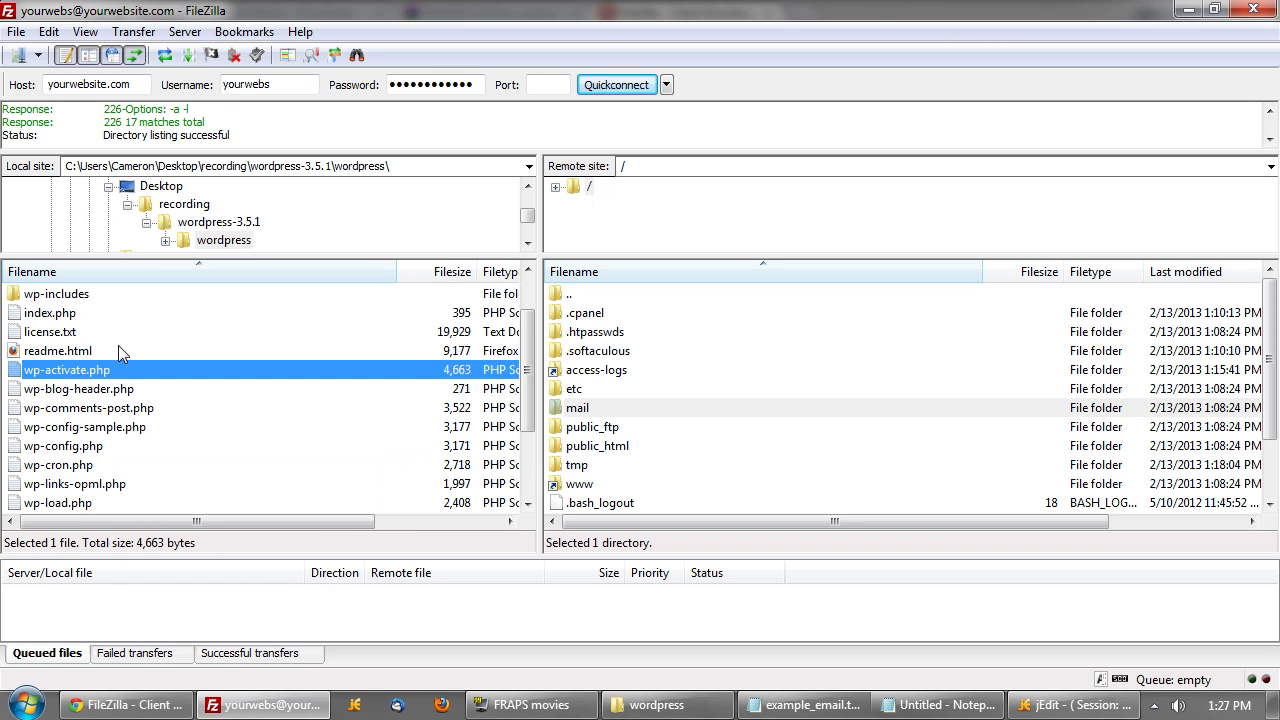
pyautogui.click(95, 448)
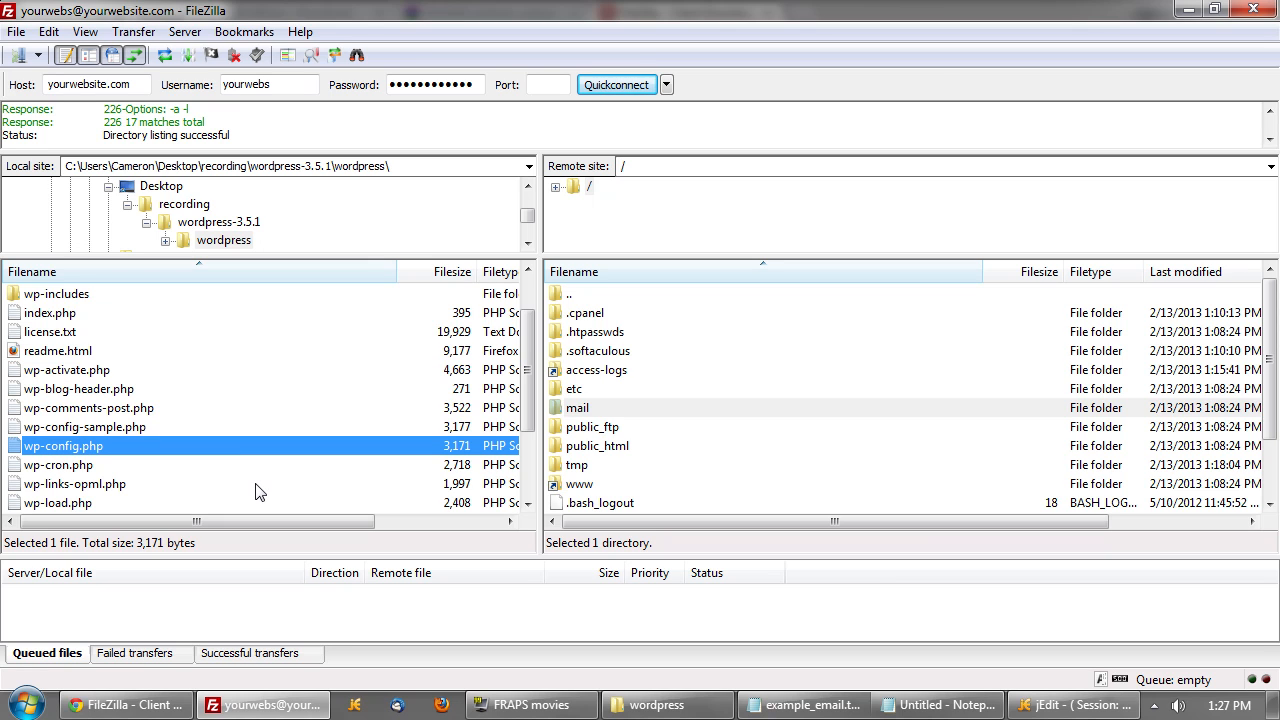
# Compare the public_html and www folders on the remote site, and open public_html.
pyautogui.click(623, 452)
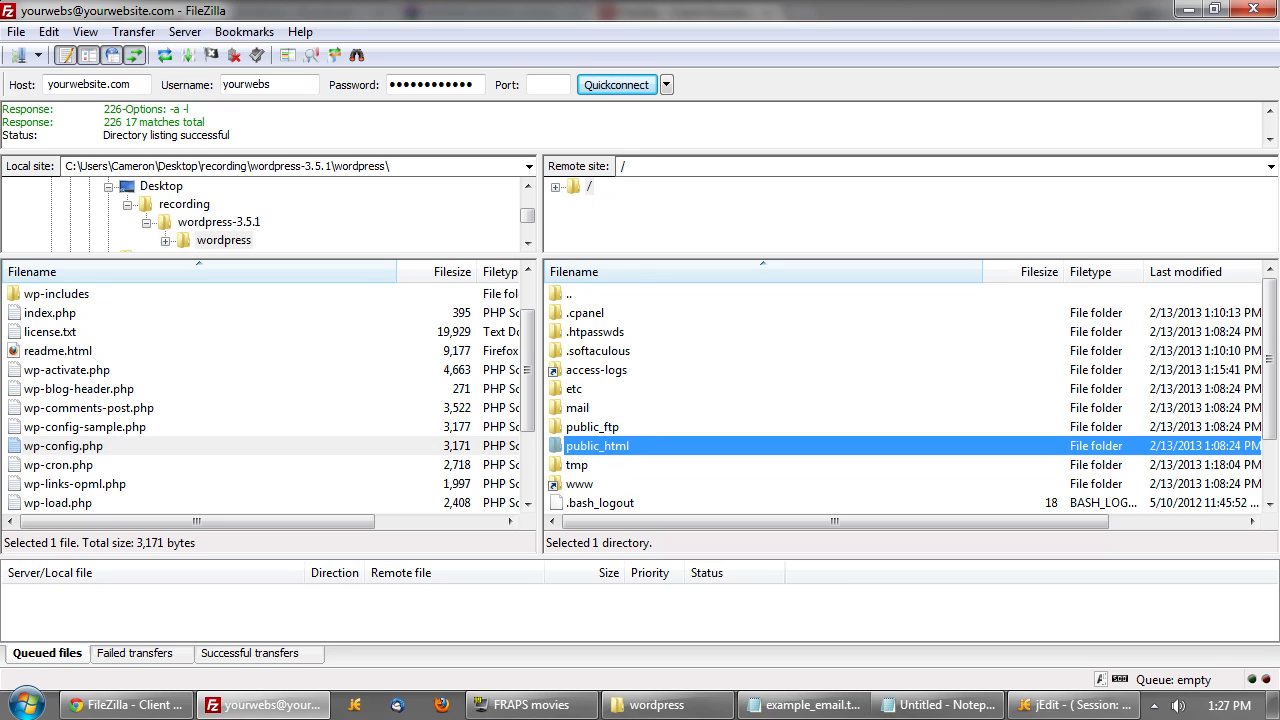
pyautogui.moveTo(640, 167); pyautogui.dragTo(596, 168)
pyautogui.click(646, 450)
pyautogui.click(580, 484)
pyautogui.click(630, 450)
pyautogui.click(611, 486)
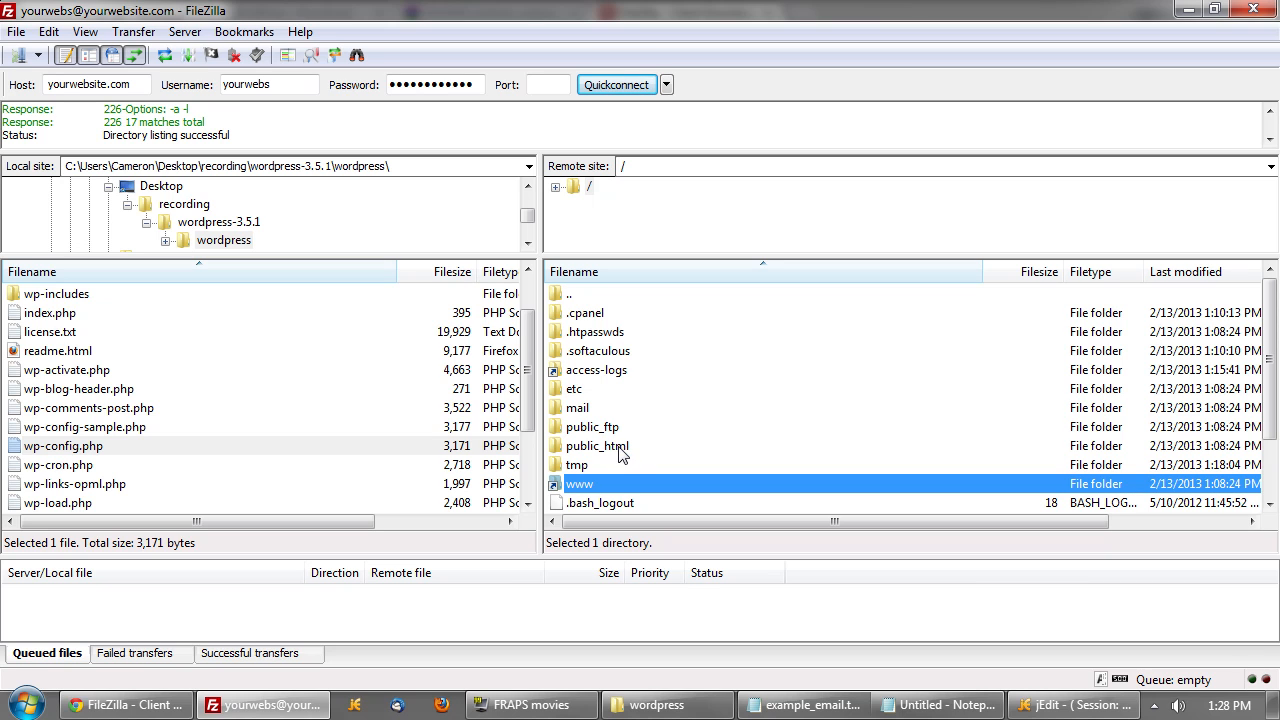
pyautogui.doubleClick(620, 452)
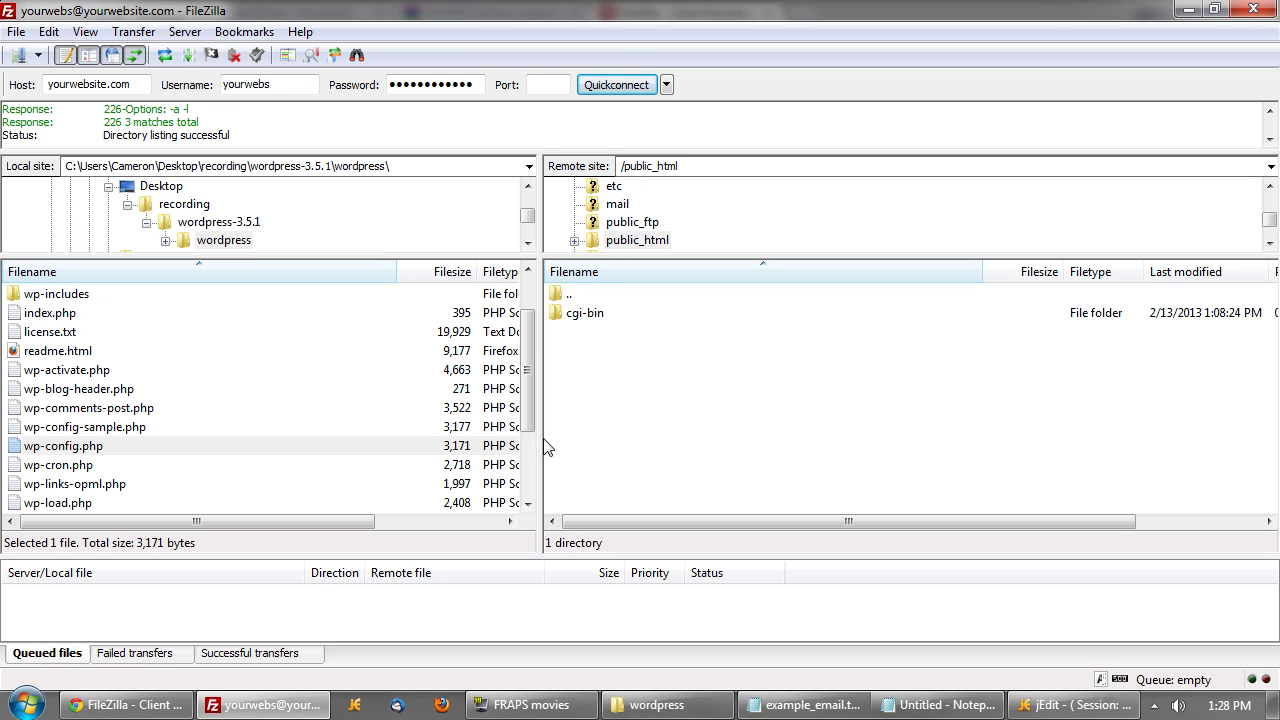
# Upload all files and folders from the local wordpress folder to the remote public_html folder.
pyautogui.click(78, 390)
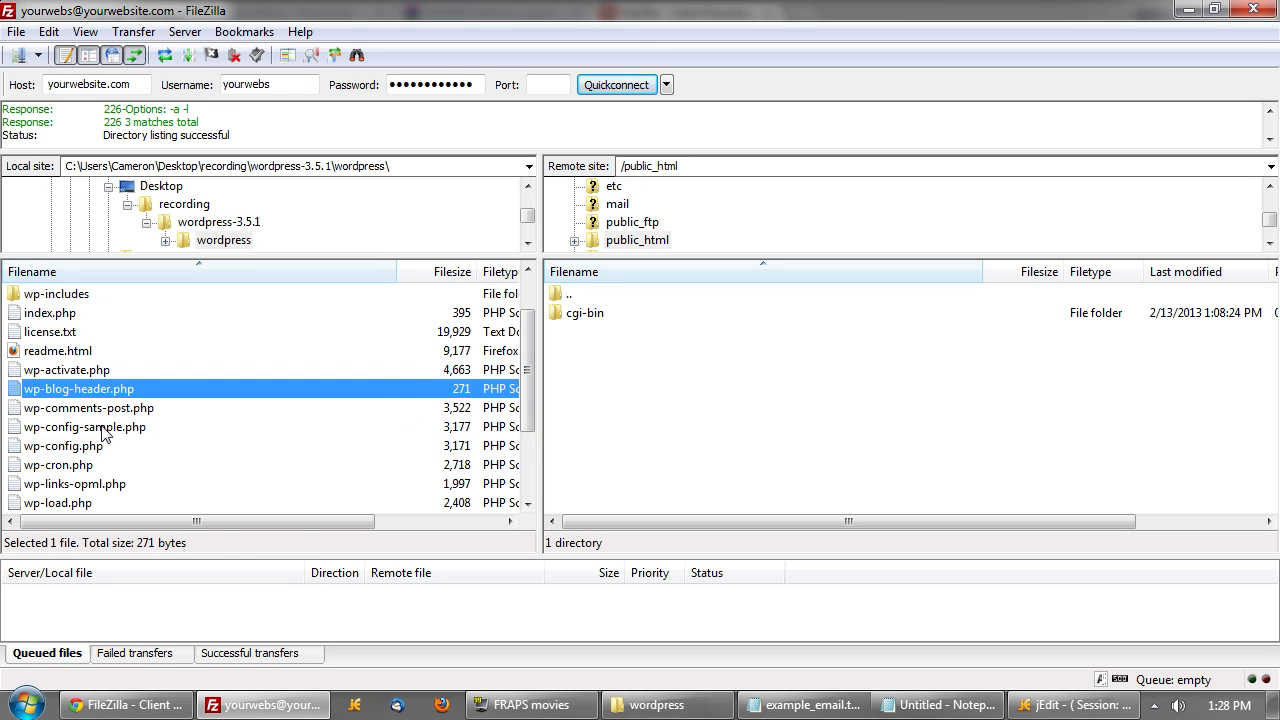
pyautogui.hotkey('ctrl', 'a')
pyautogui.scroll(1, 305, 434)
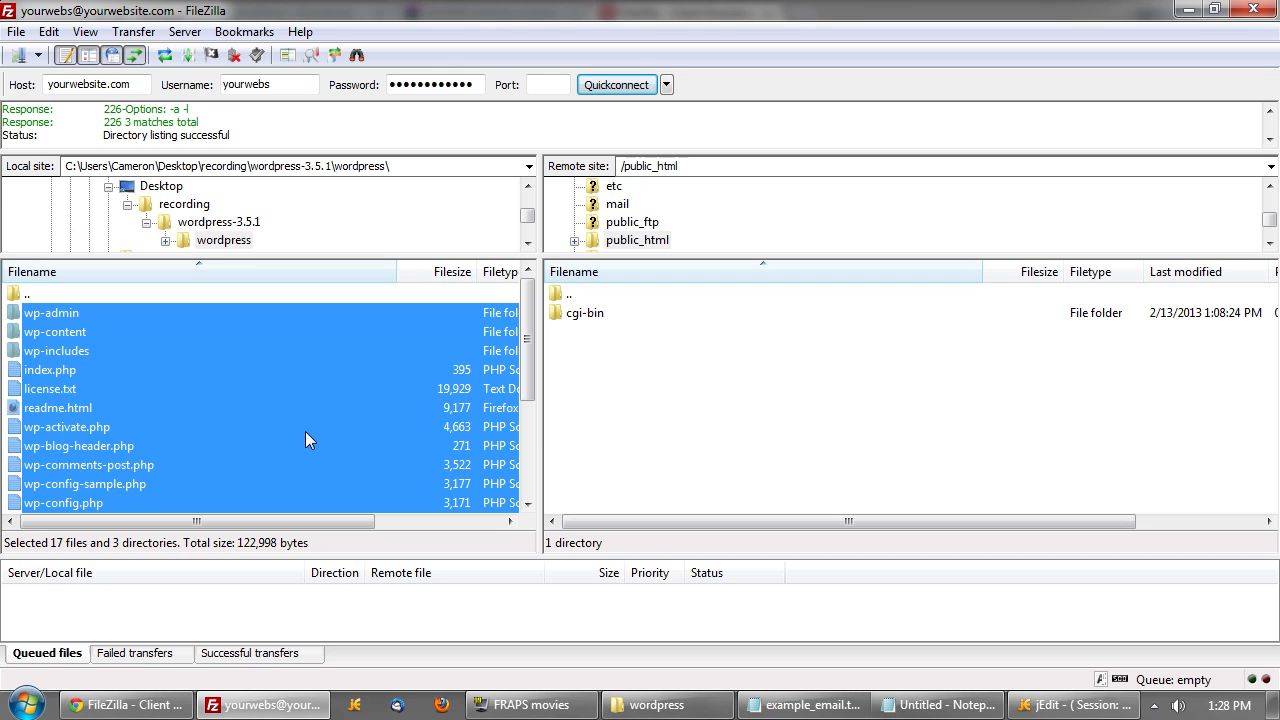
pyautogui.click(305, 431)
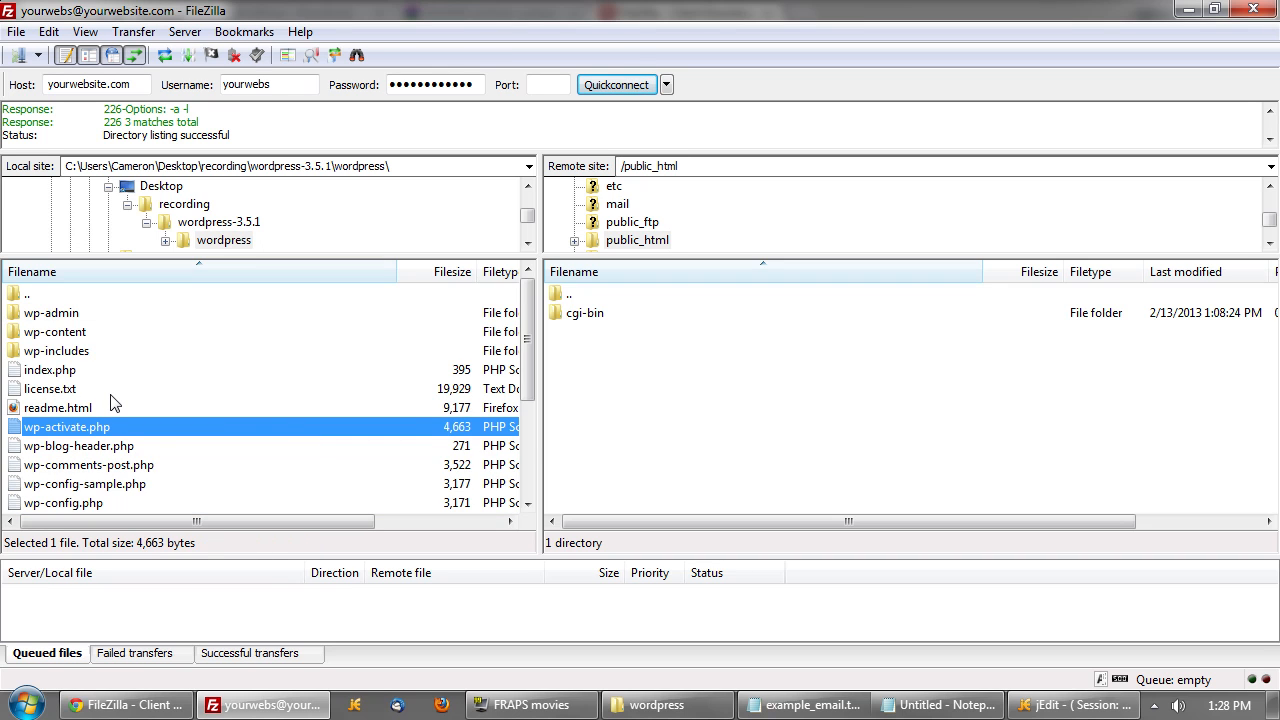
pyautogui.hotkey('ctrl', 'a')
pyautogui.moveTo(31, 315); pyautogui.dragTo(880, 401)
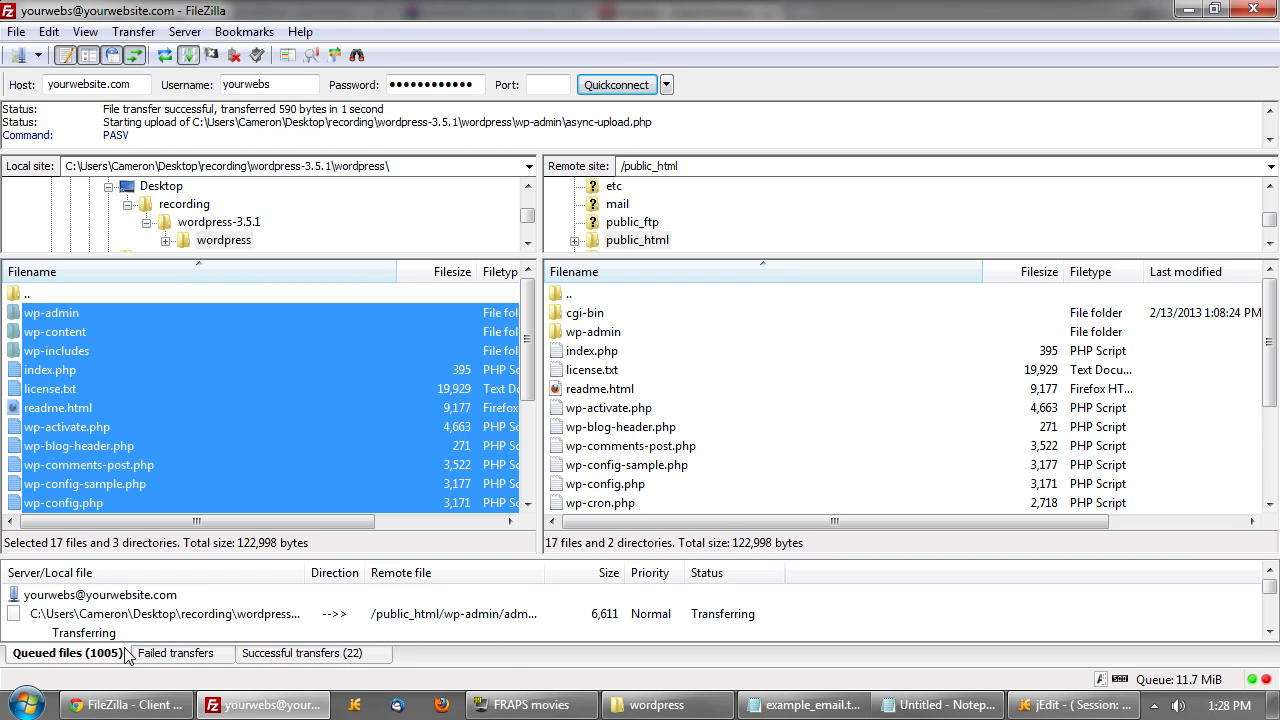
# Check the successful and failed transfer lists, including the requeue options for failed files, and return to the queued files.
pyautogui.click(330, 655)
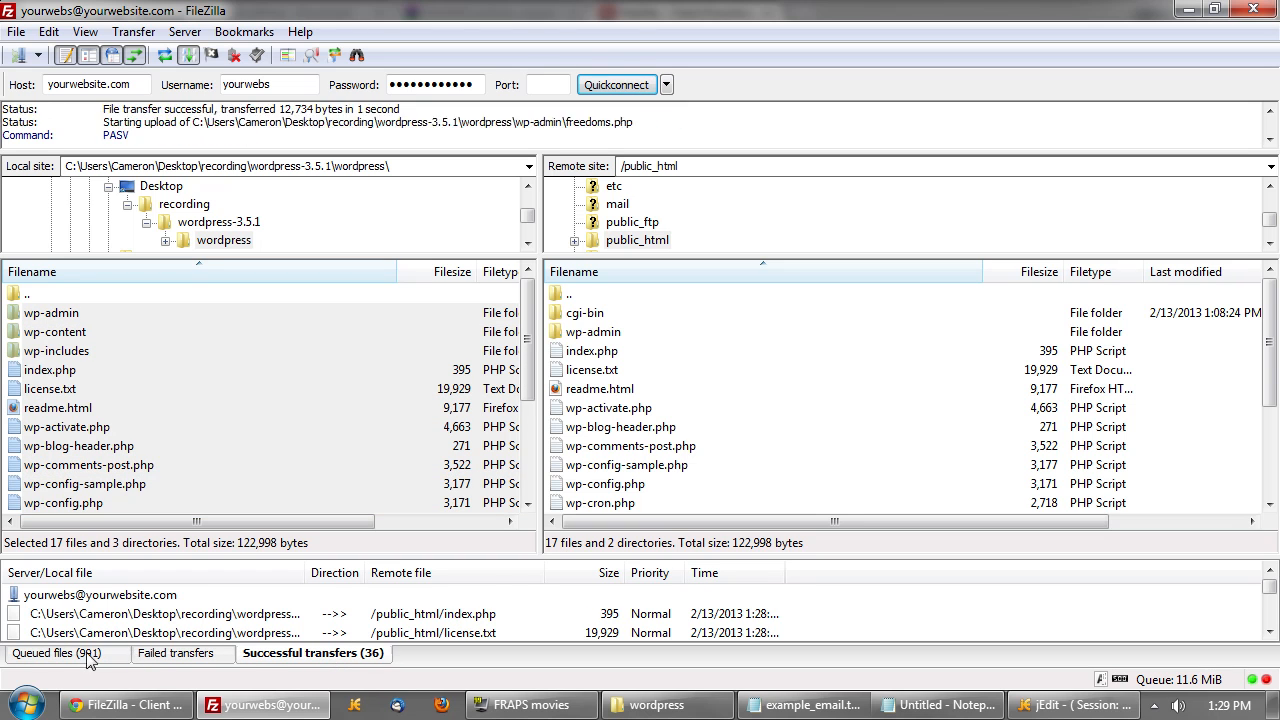
pyautogui.click(175, 653)
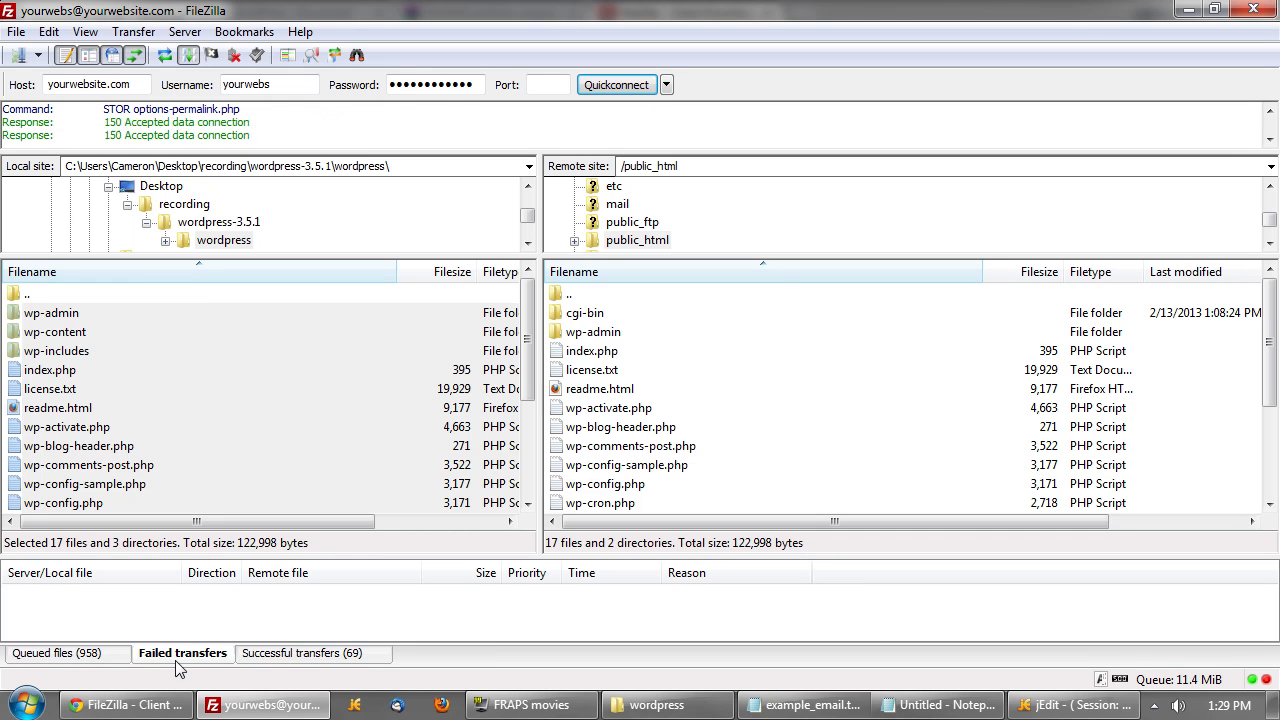
pyautogui.rightClick(186, 607)
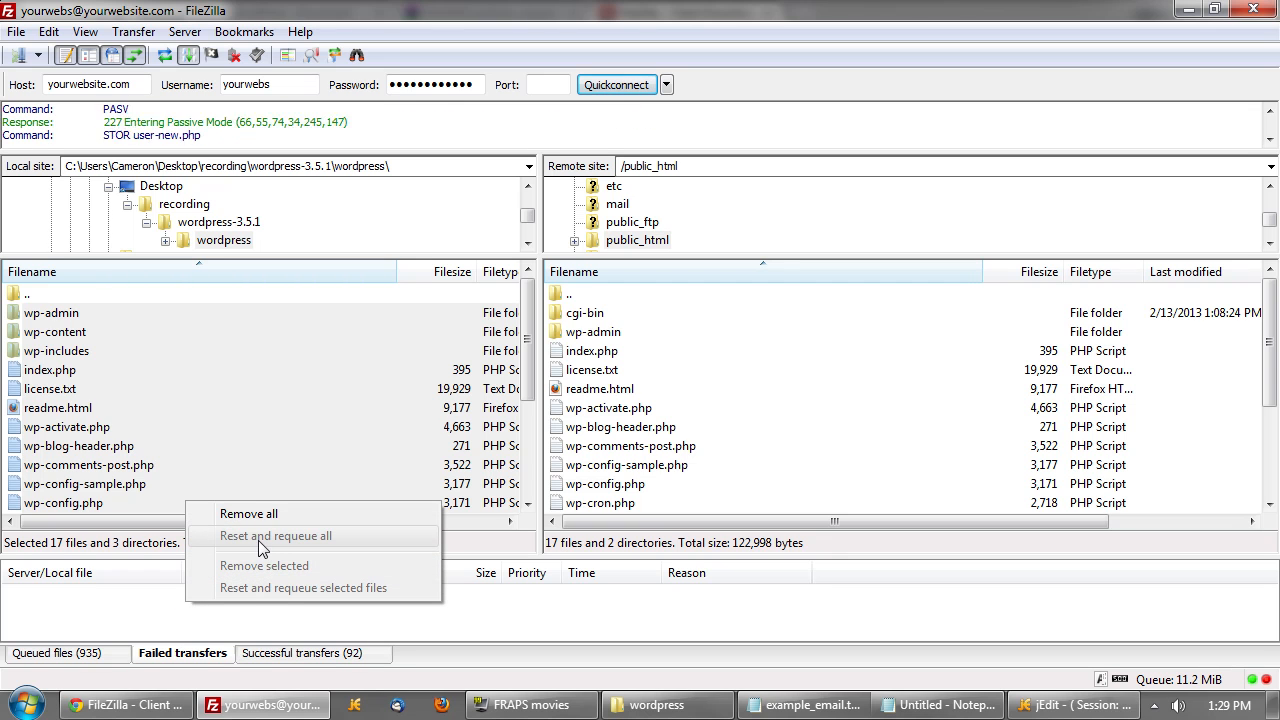
pyautogui.click(93, 603)
pyautogui.click(62, 651)
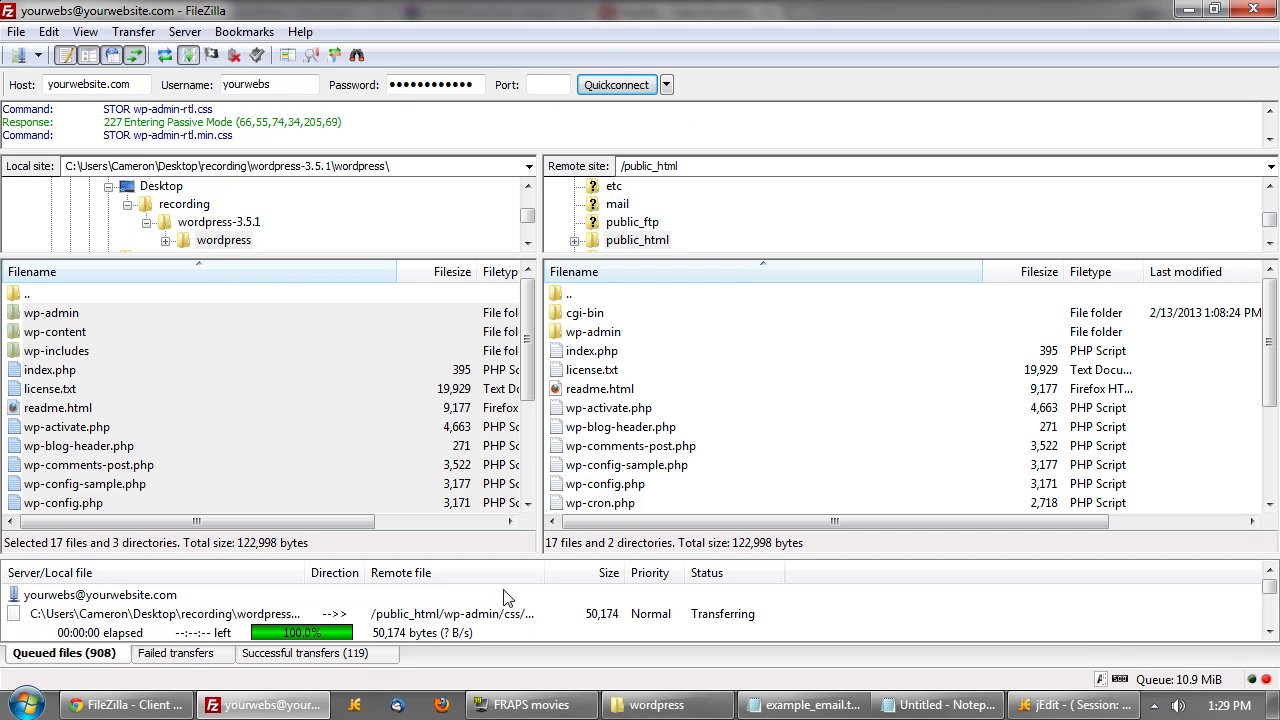
# Point out the wp-admin, wp-content and wp-includes folders in the local wordpress folder.
pyautogui.click(148, 320)
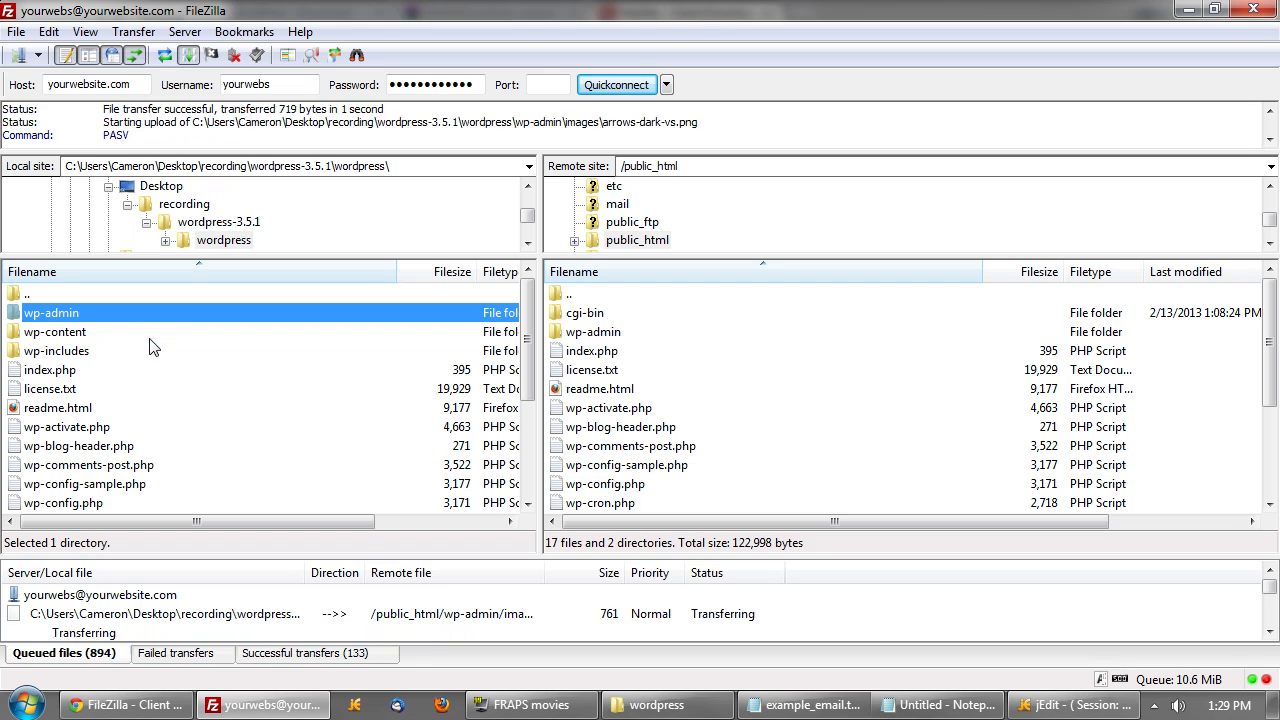
pyautogui.click(149, 342)
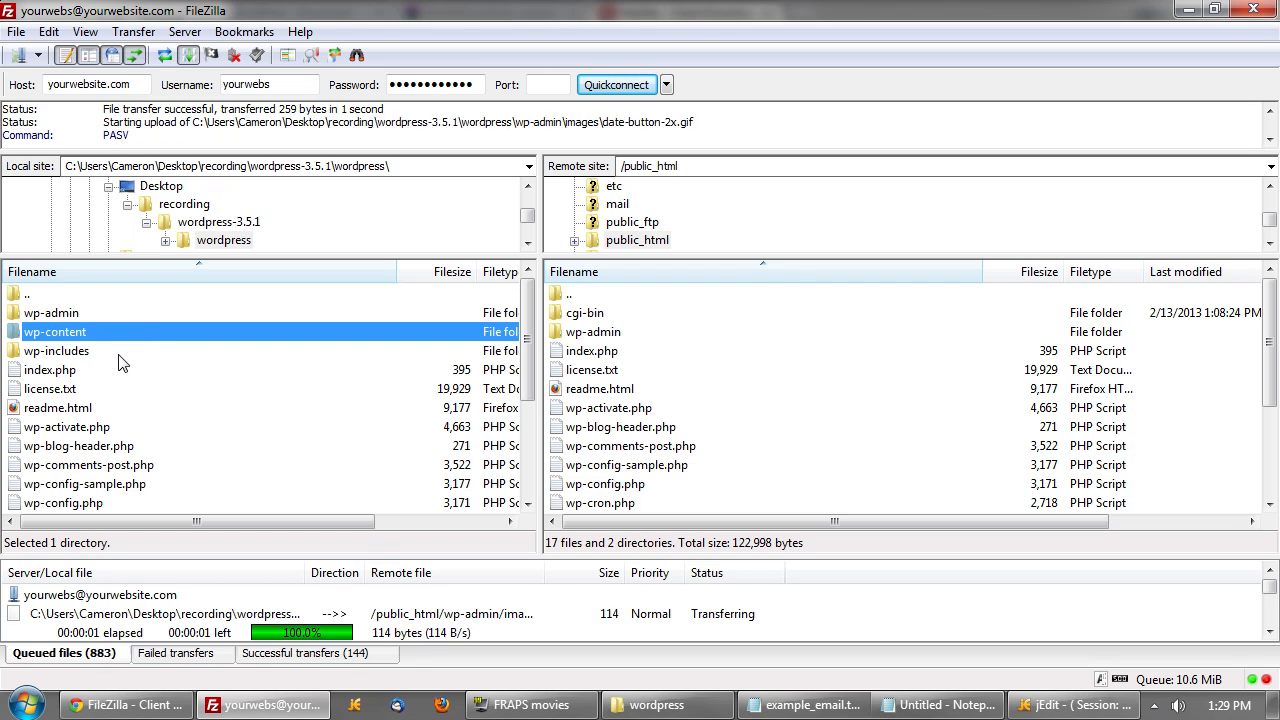
pyautogui.click(118, 354)
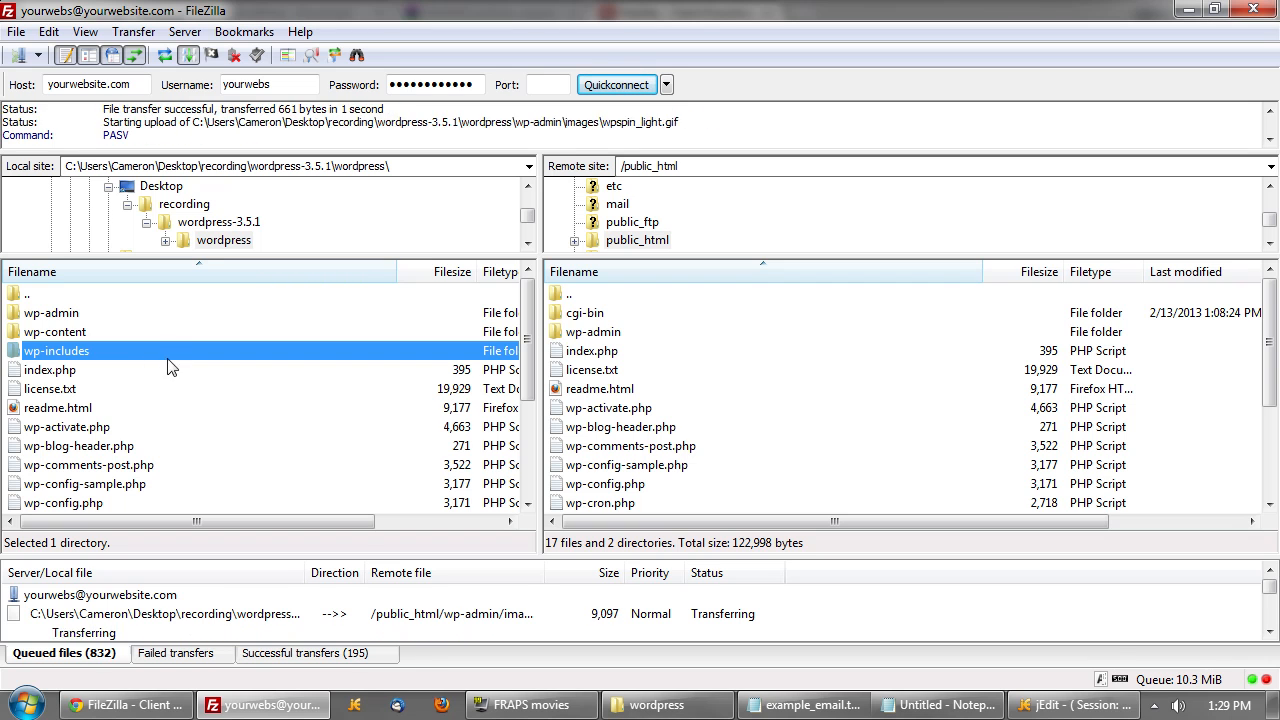
pyautogui.click(71, 316)
pyautogui.click(89, 351)
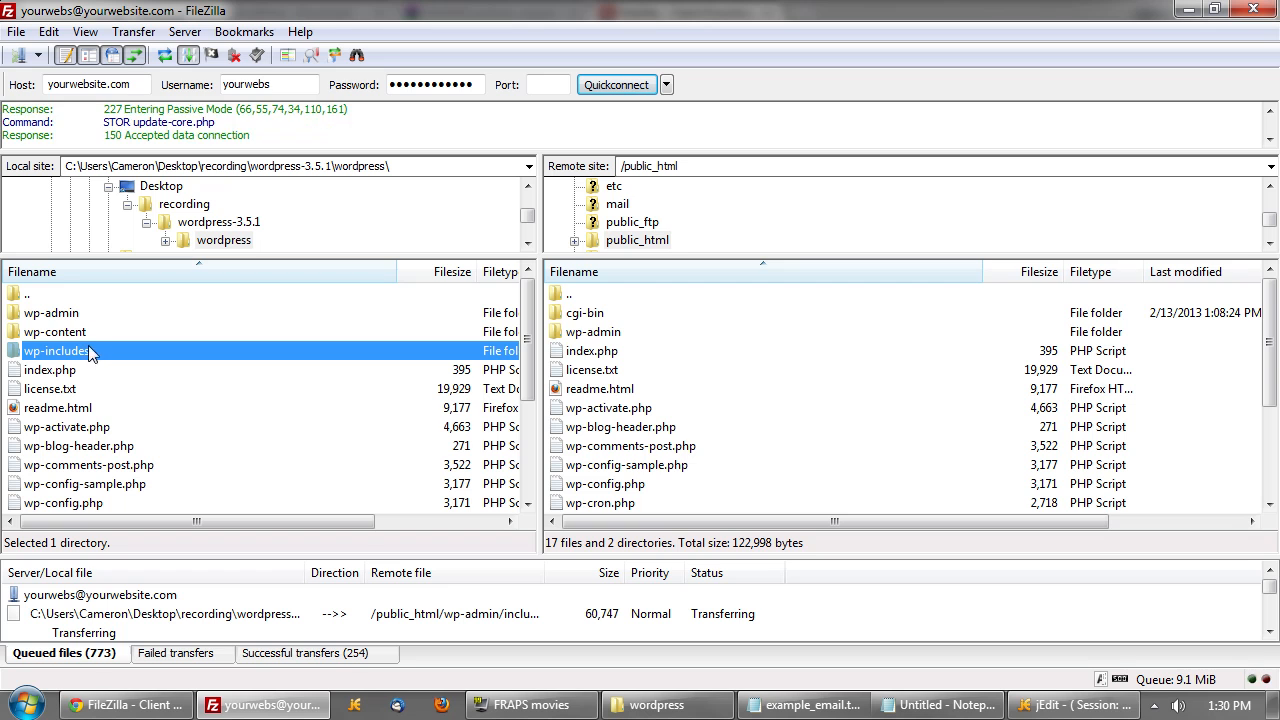
# Examine the contents of the themes and plugins folders inside the local wp-content folder.
pyautogui.doubleClick(65, 330)
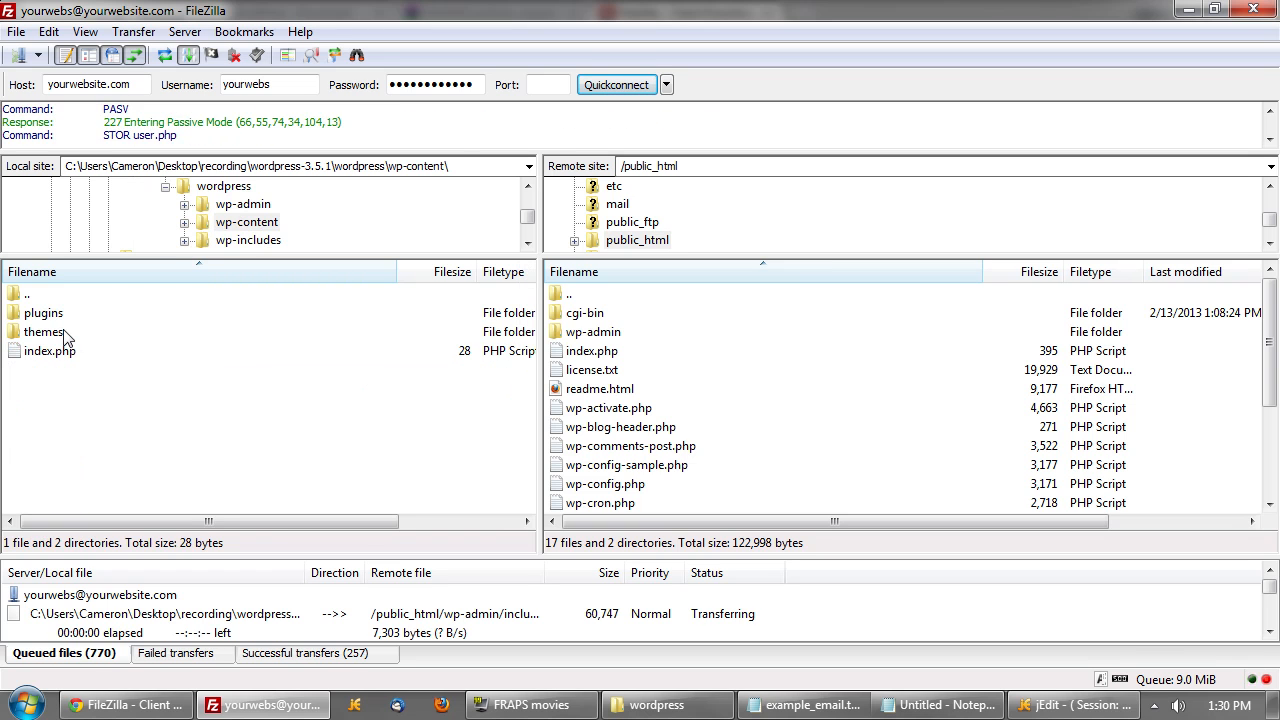
pyautogui.doubleClick(56, 336)
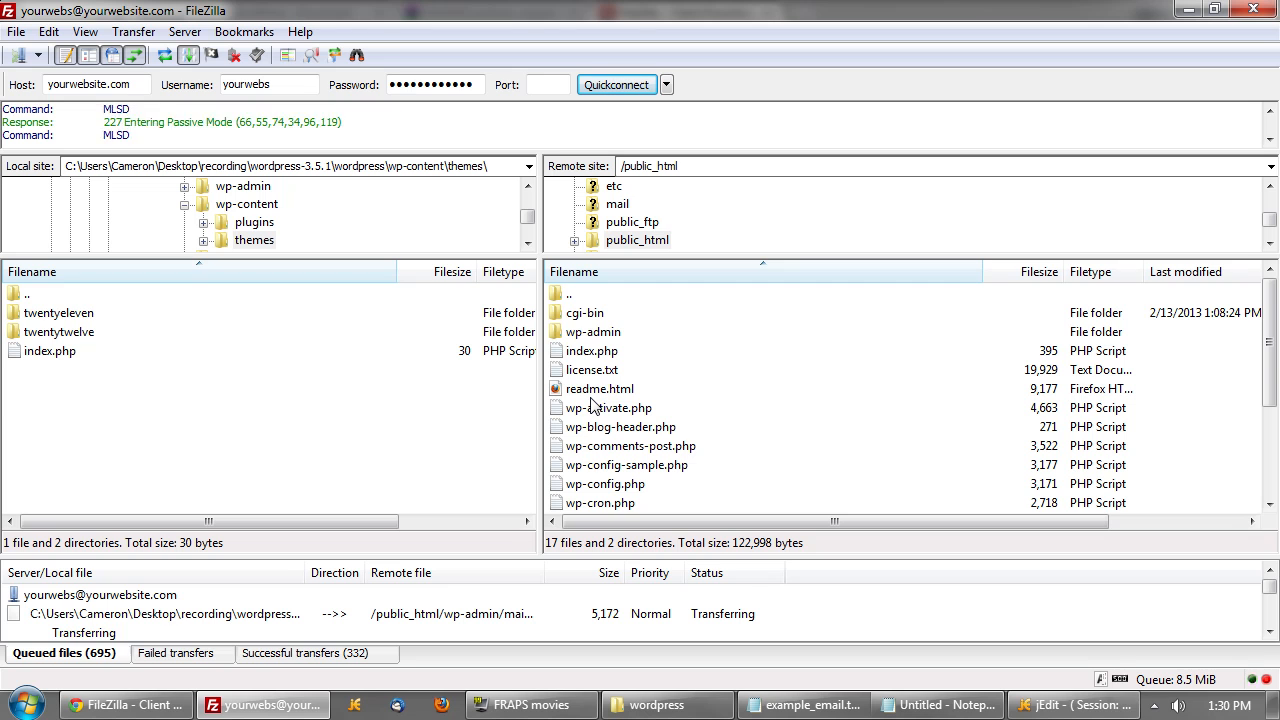
pyautogui.doubleClick(60, 294)
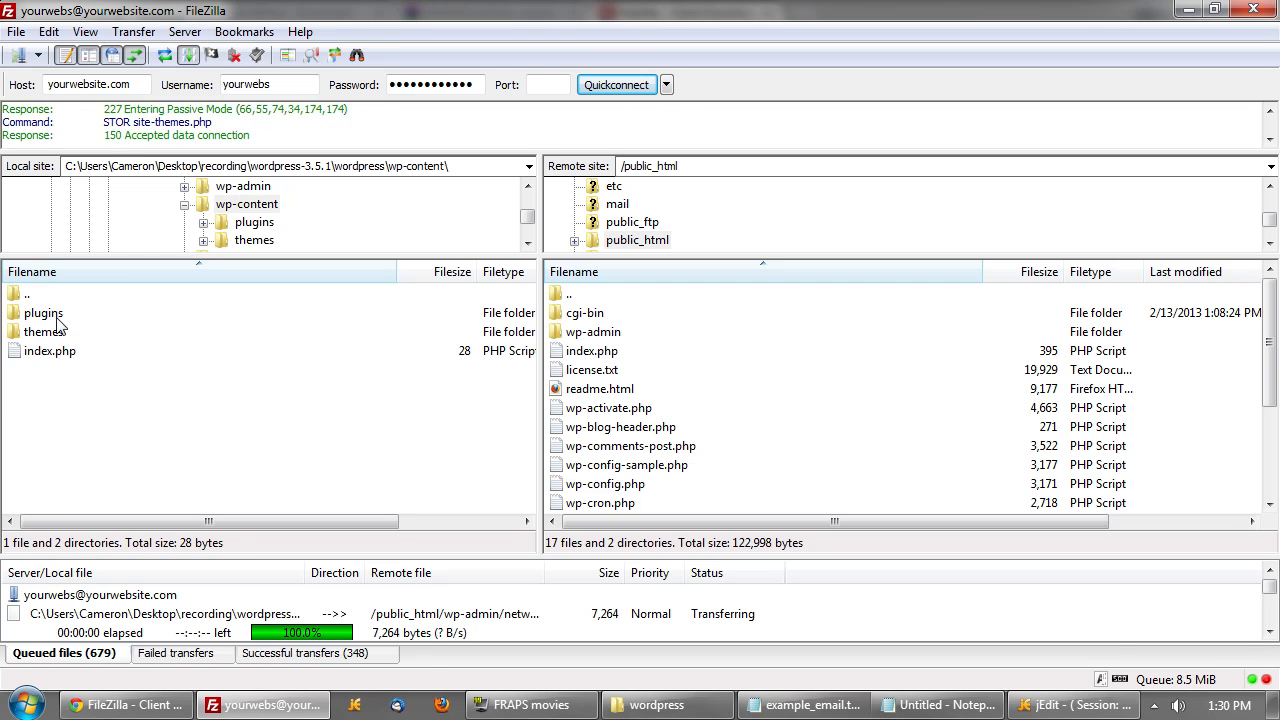
pyautogui.doubleClick(48, 314)
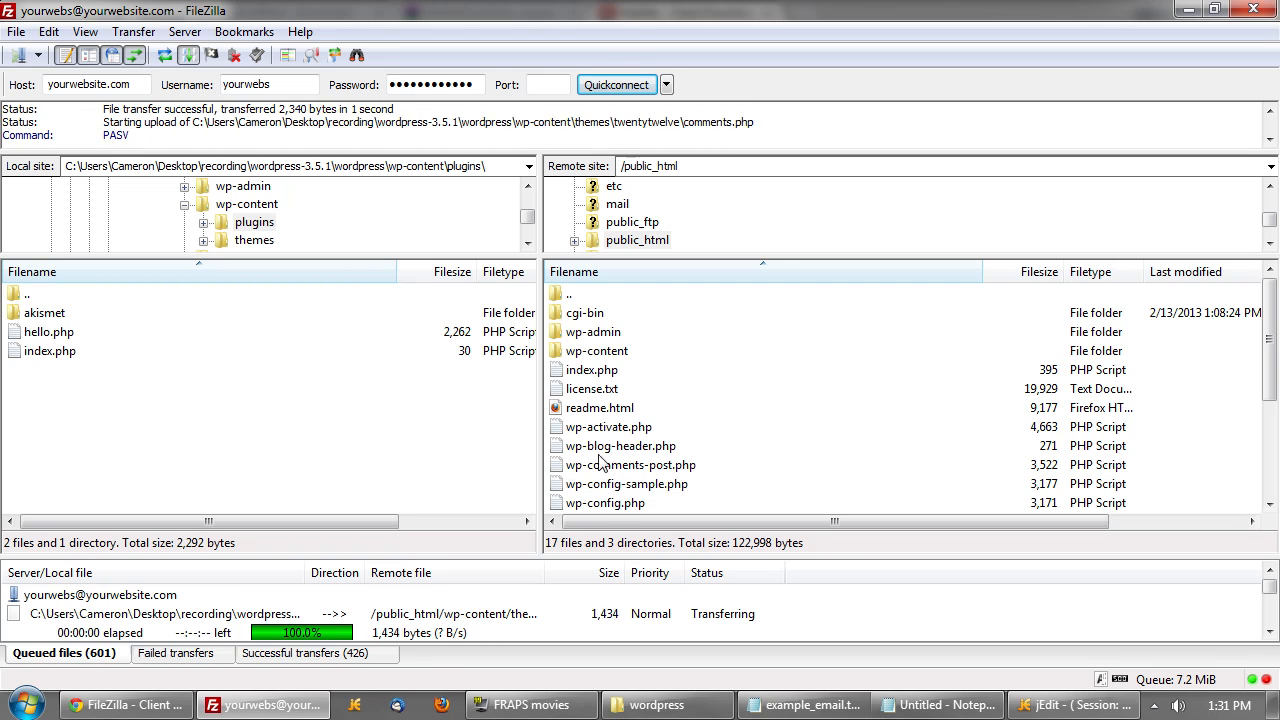
# Inspect the plugins and themes folders in the remote wp-content folder, and return to public_html to review its uploaded files.
pyautogui.doubleClick(603, 353)
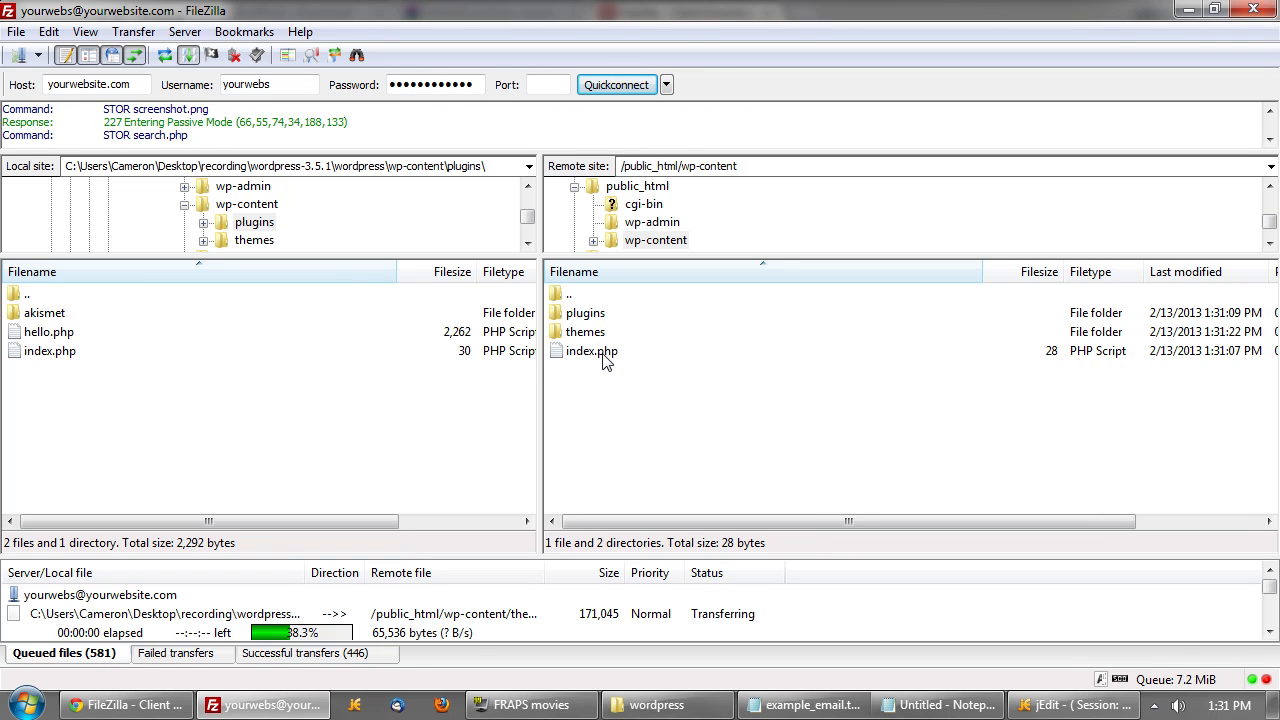
pyautogui.doubleClick(598, 316)
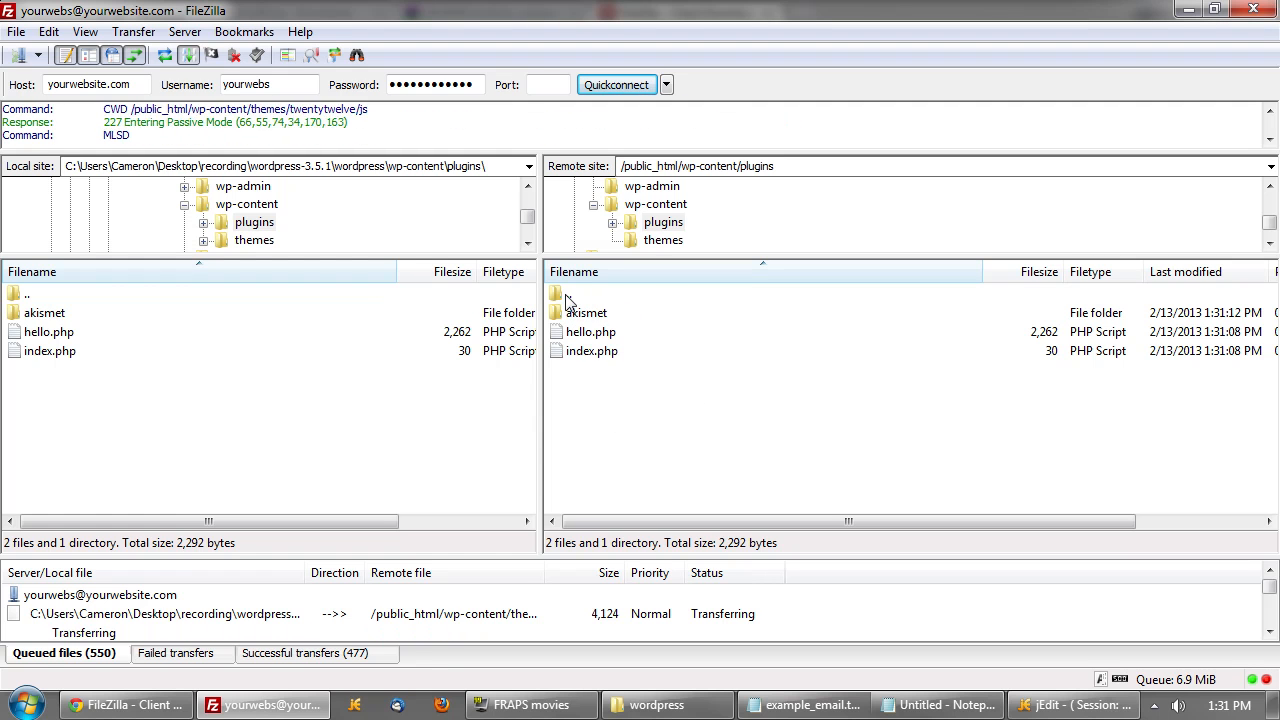
pyautogui.doubleClick(567, 300)
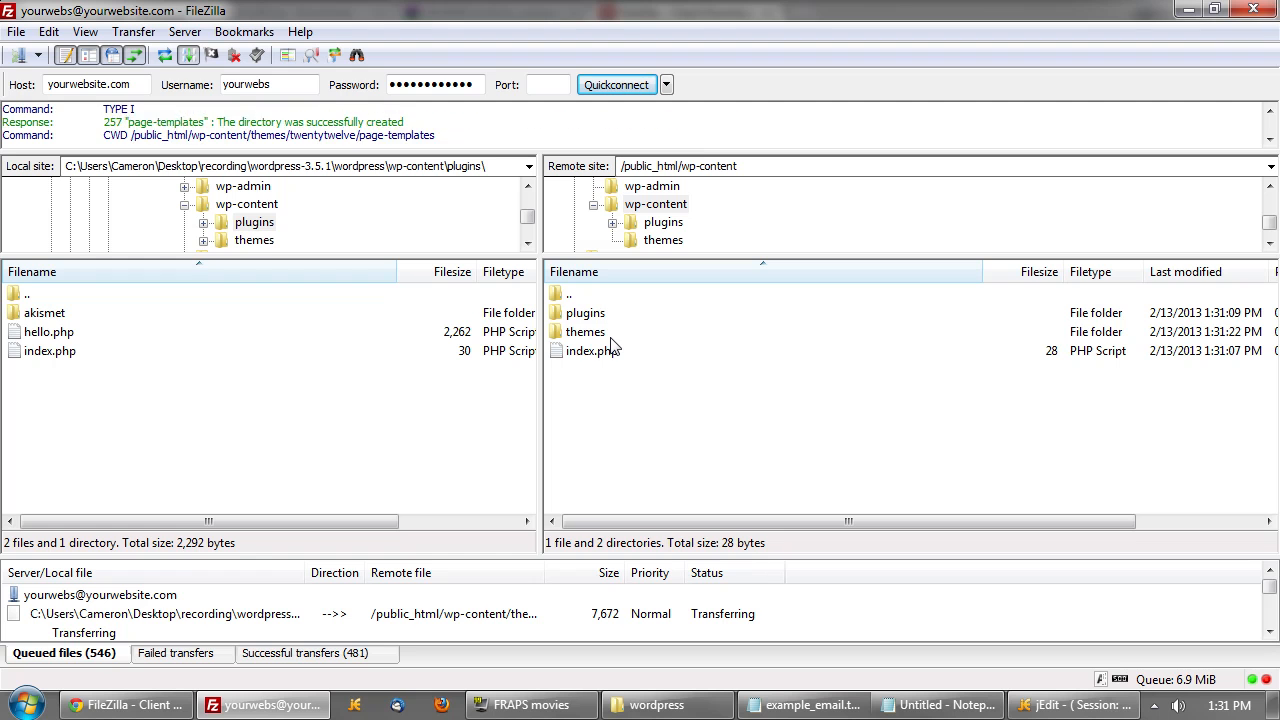
pyautogui.doubleClick(614, 336)
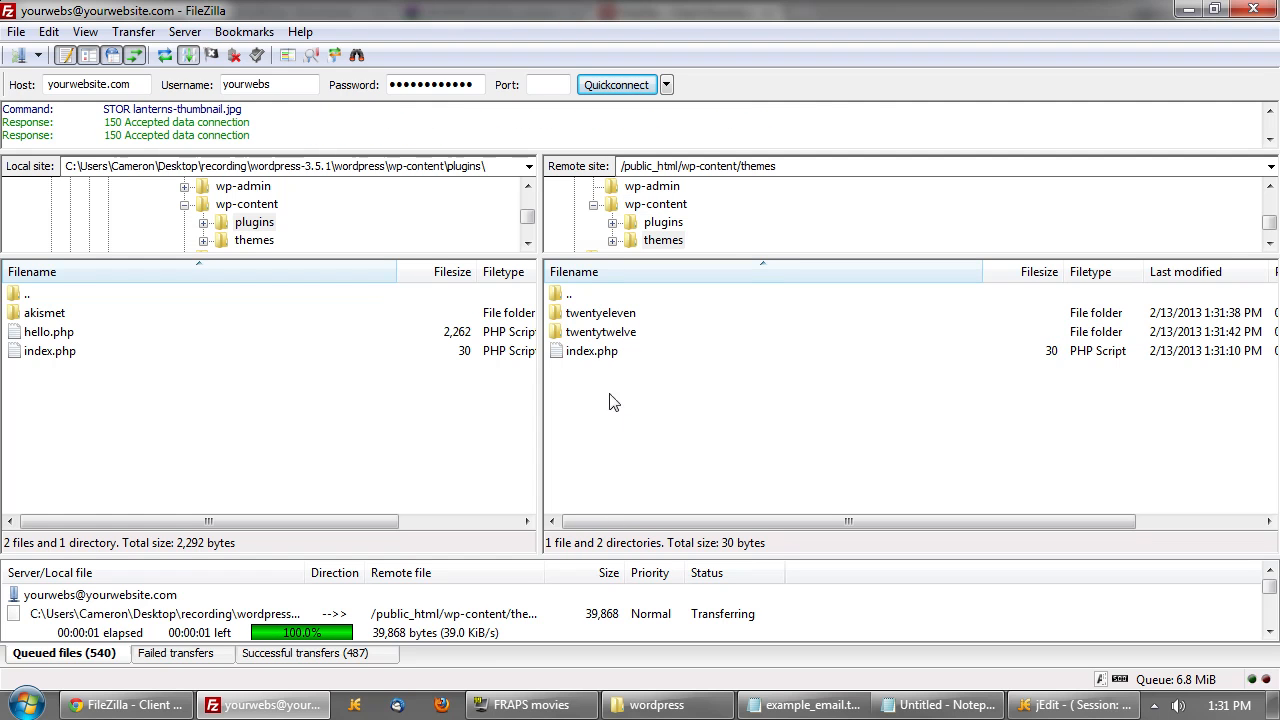
pyautogui.doubleClick(571, 295)
pyautogui.doubleClick(571, 295)
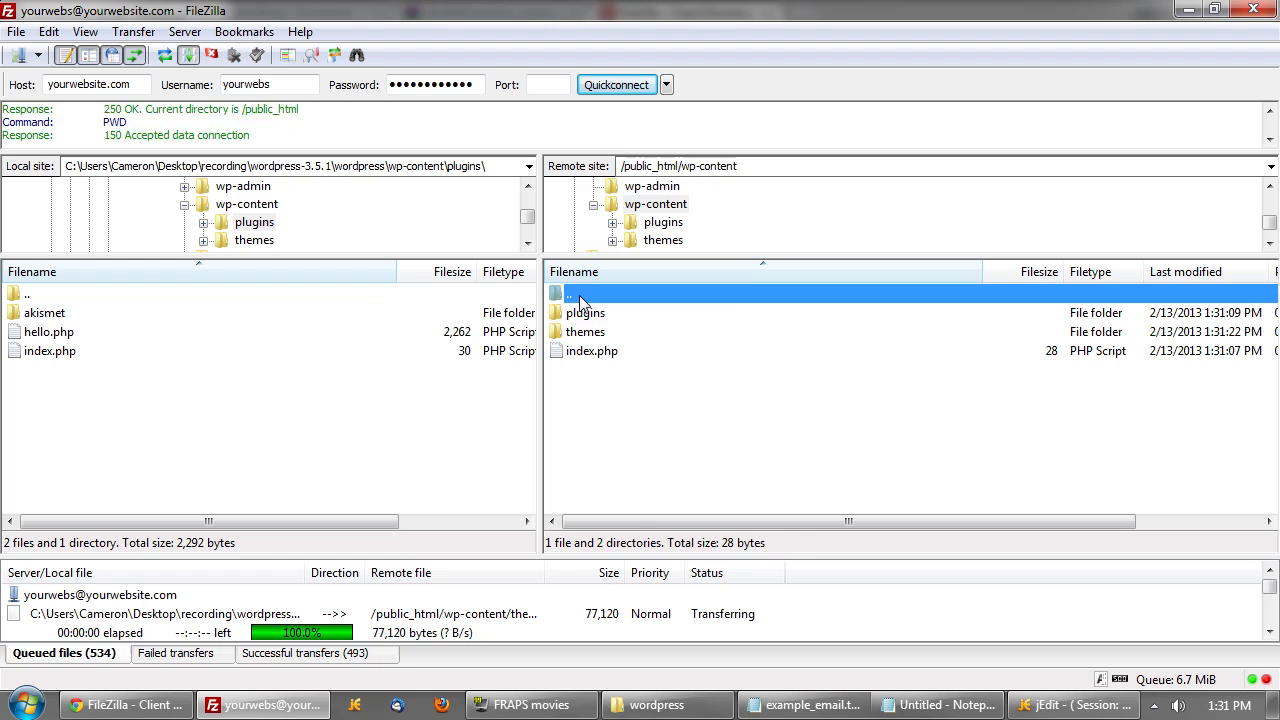
pyautogui.click(660, 427)
pyautogui.scroll(-3, 660, 440)
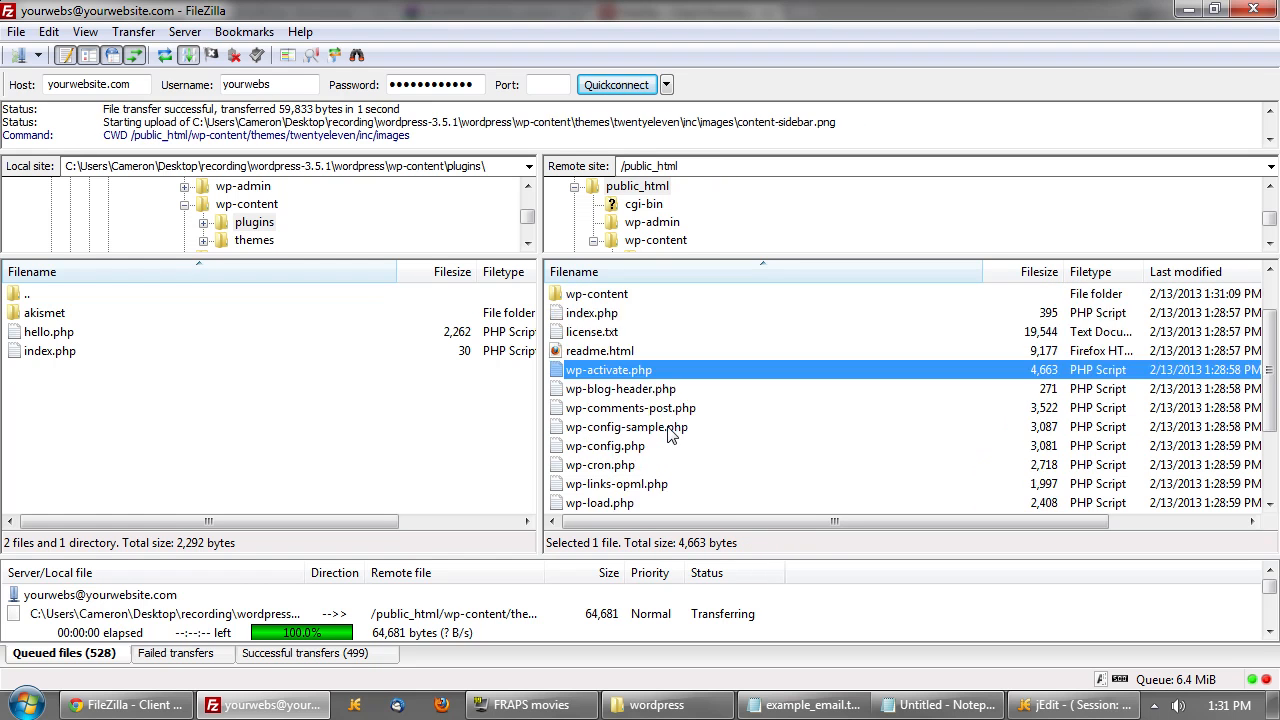
pyautogui.scroll(4, 670, 427)
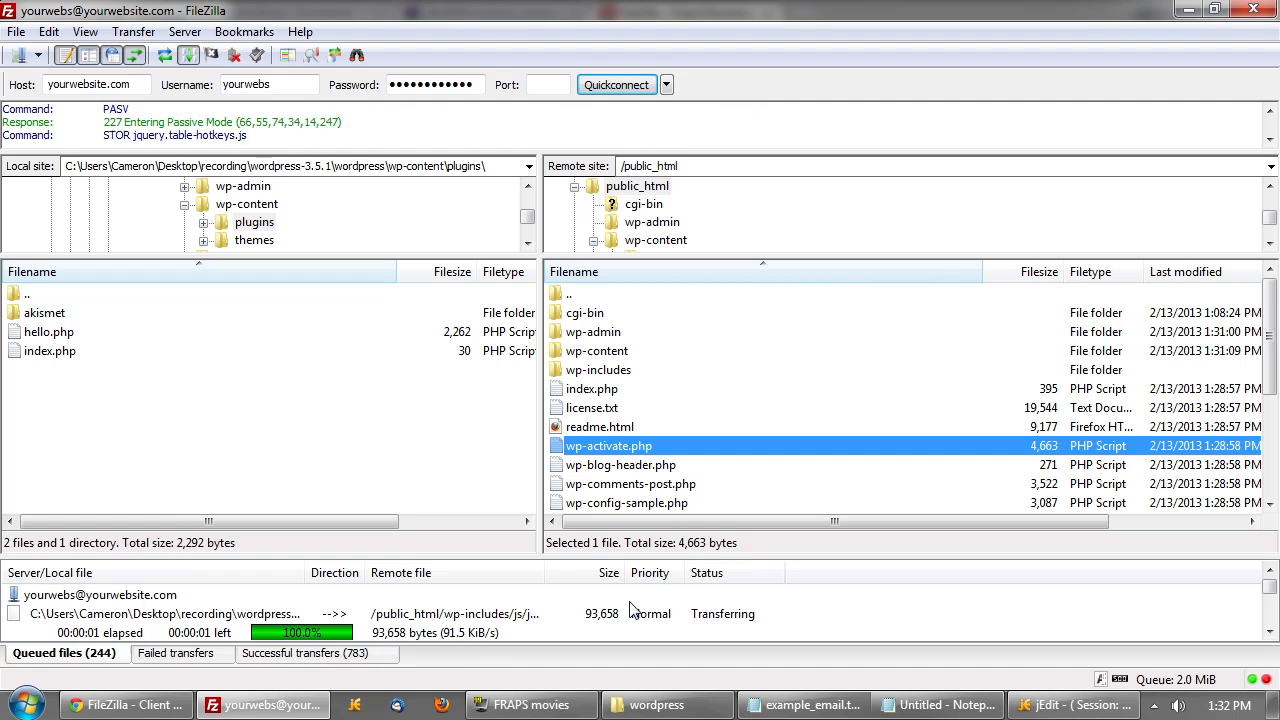
# View the simultaneous transfer limits in FileZilla's Transfers settings, and close the settings without saving.
pyautogui.click(49, 32)
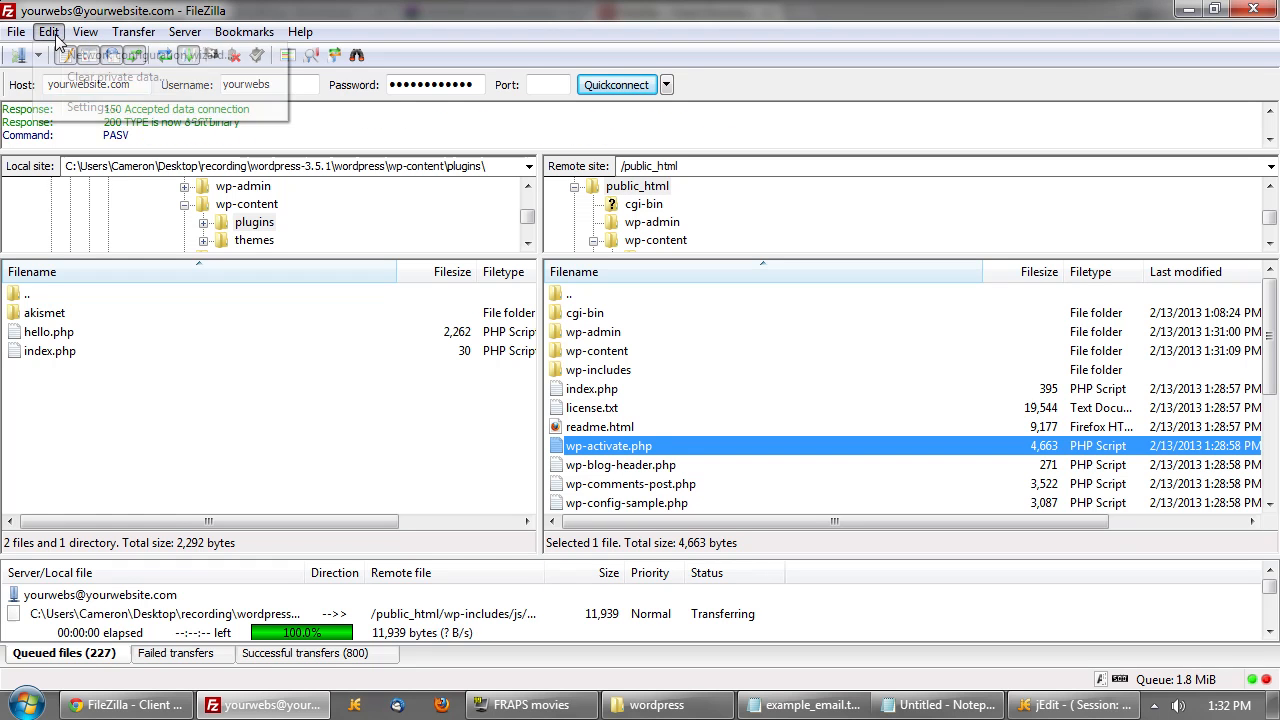
pyautogui.click(85, 104)
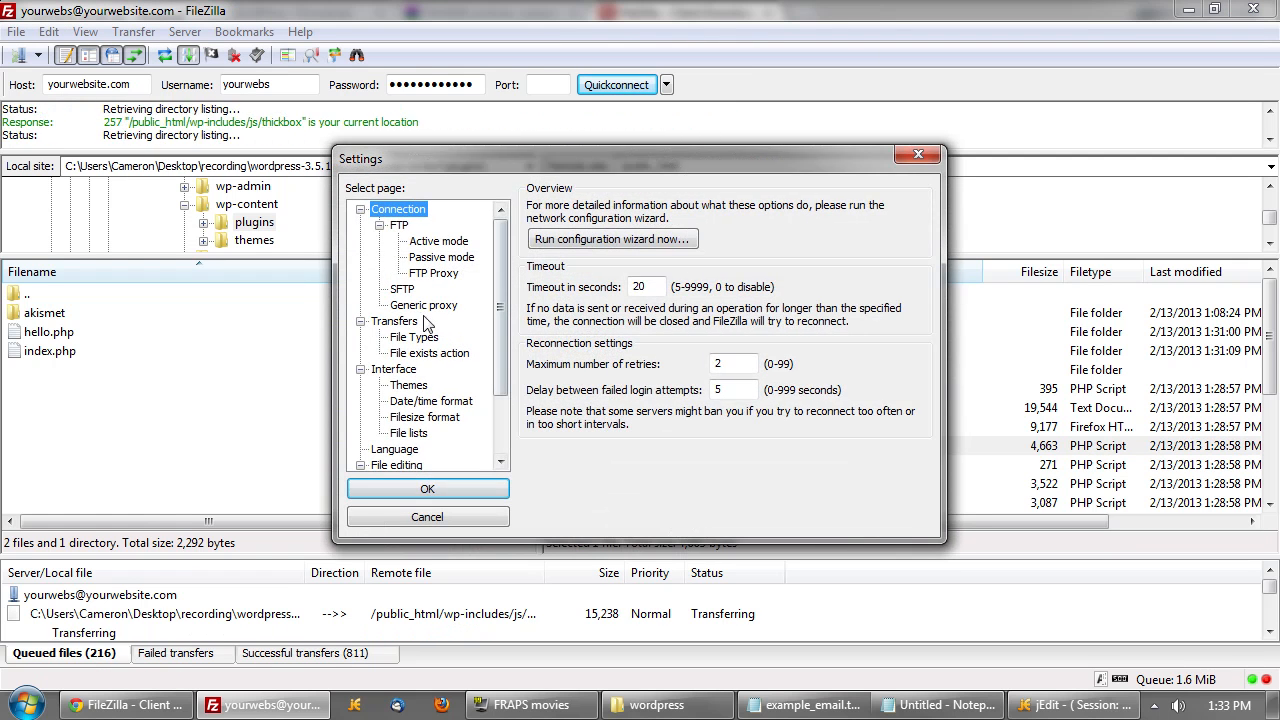
pyautogui.click(424, 321)
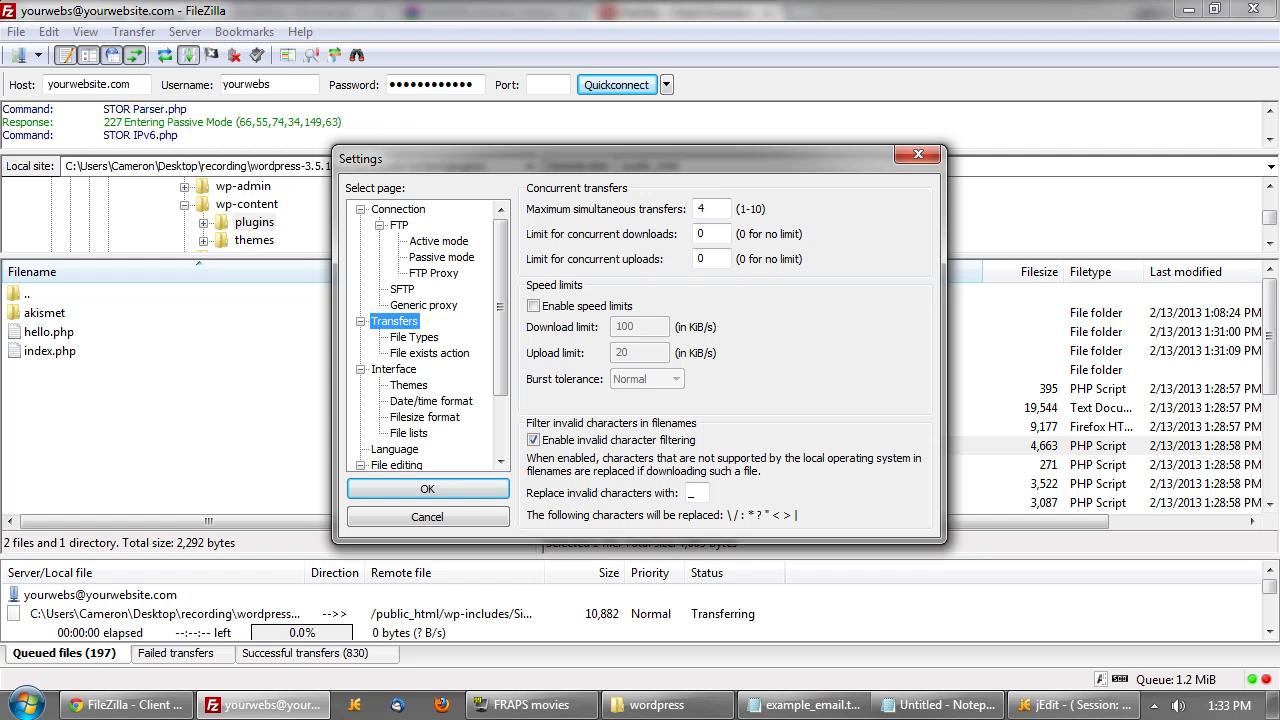
pyautogui.click(481, 511)
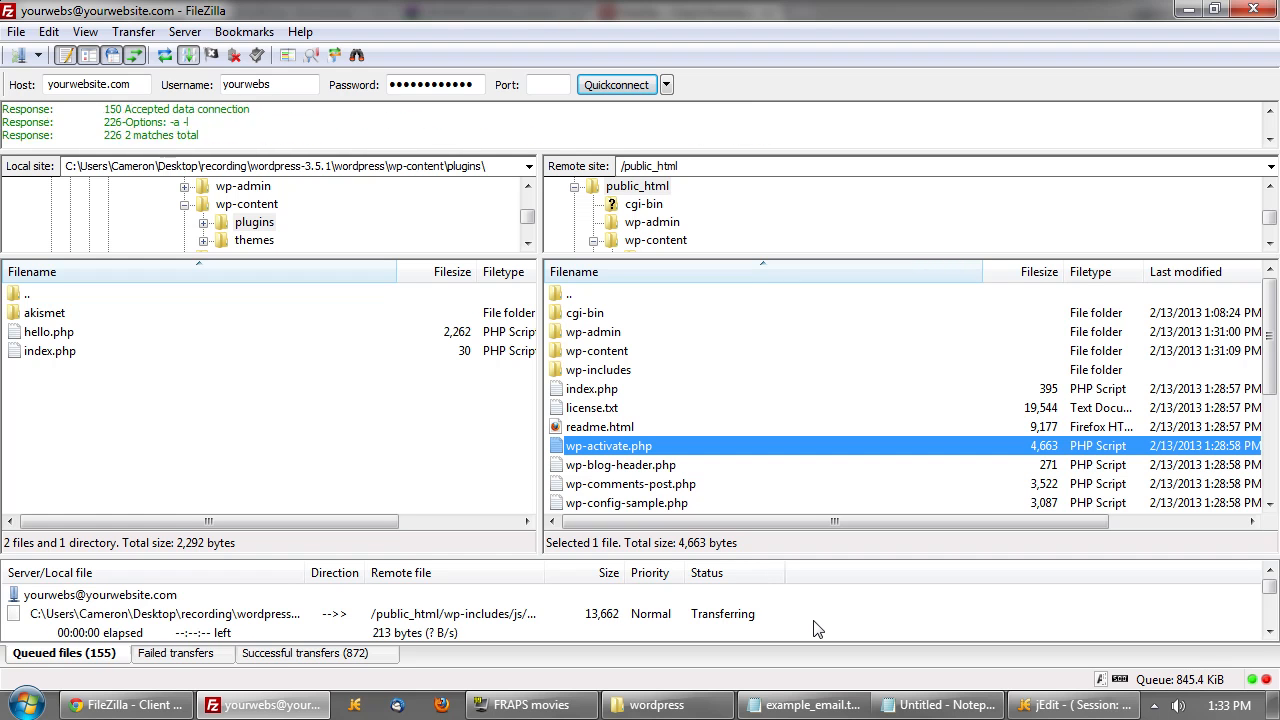
# Switch to cPanel in Chrome, review the current sessions in FTP Session Control, and return to the cPanel home page.
pyautogui.click(128, 704)
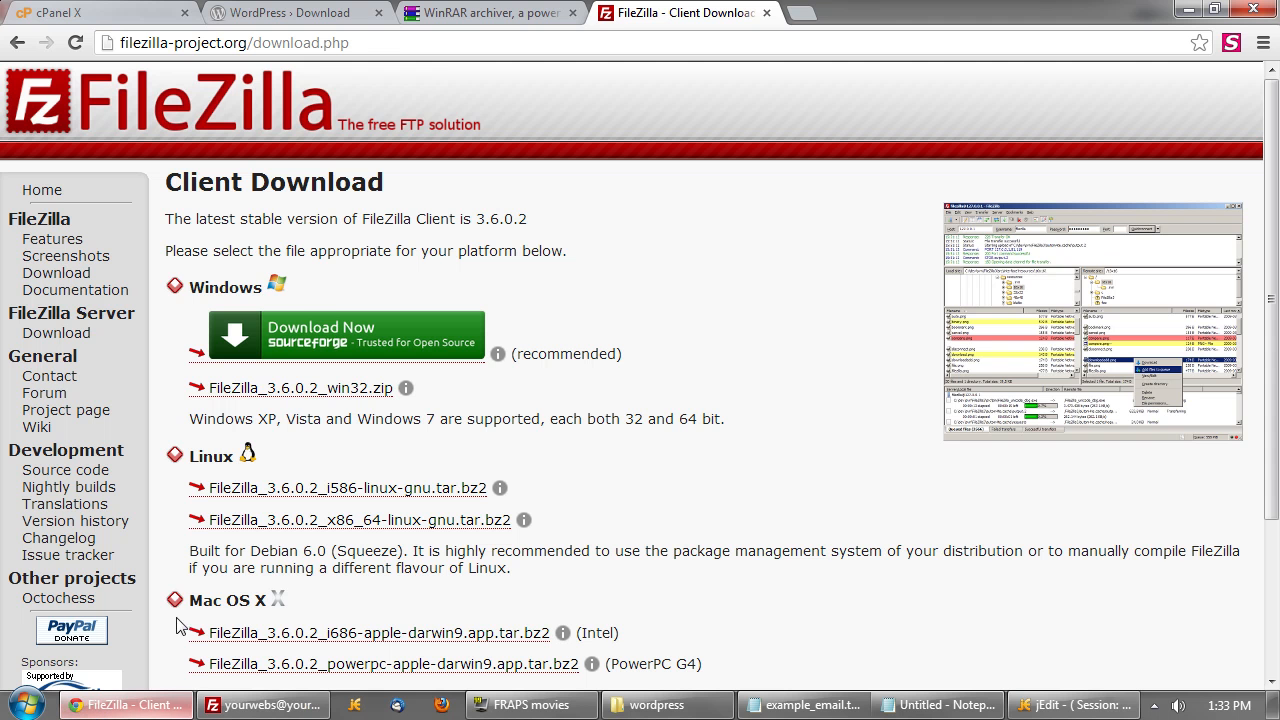
pyautogui.click(144, 12)
pyautogui.click(270, 92)
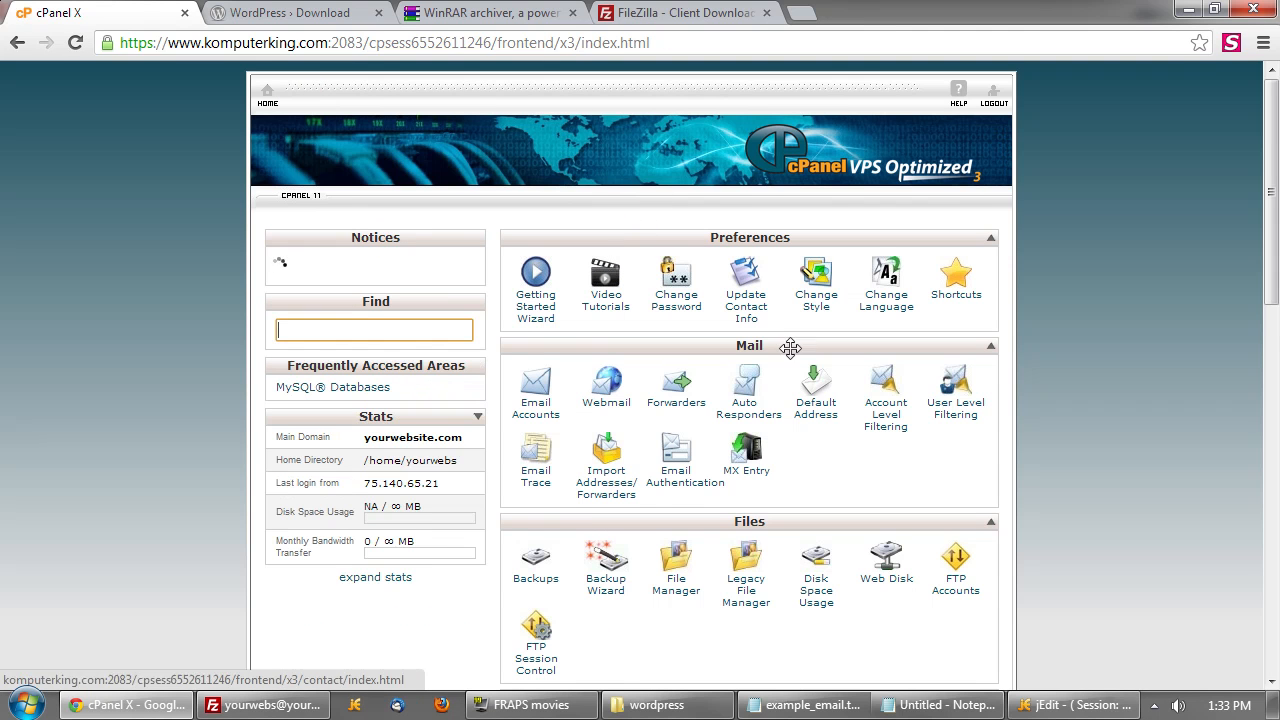
pyautogui.scroll(-2, 789, 343)
pyautogui.click(533, 468)
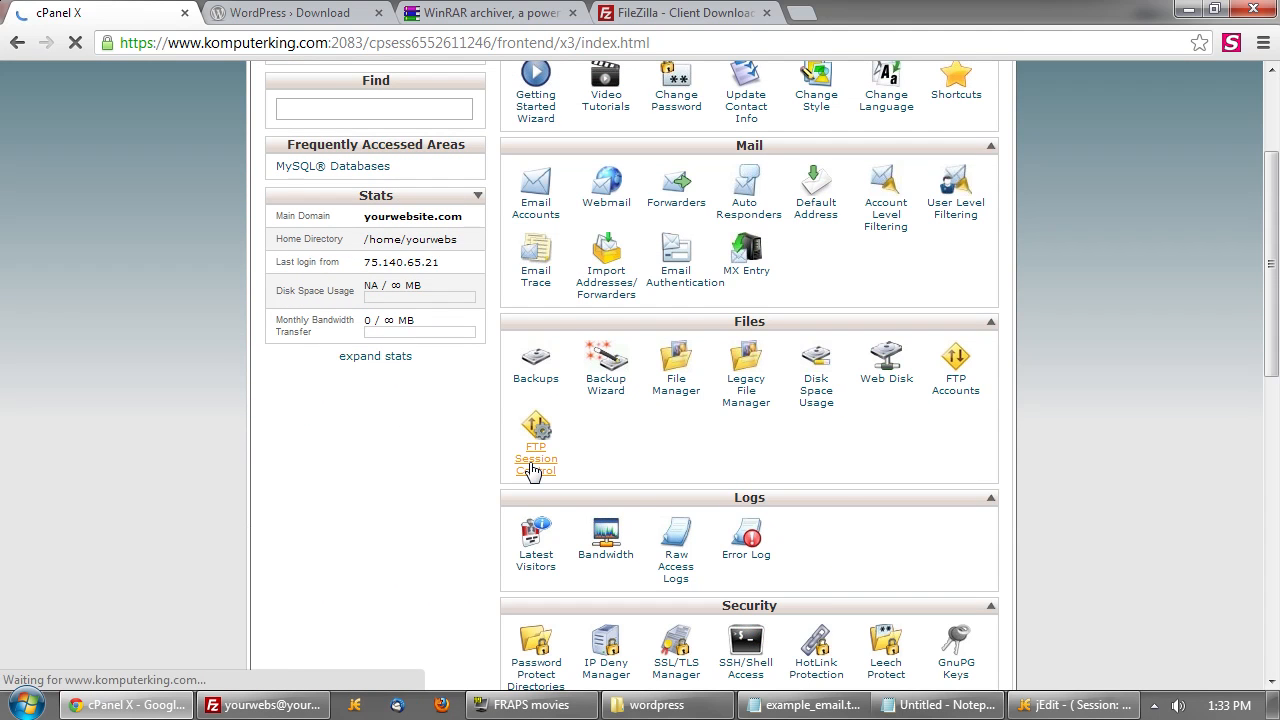
pyautogui.scroll(-1, 563, 420)
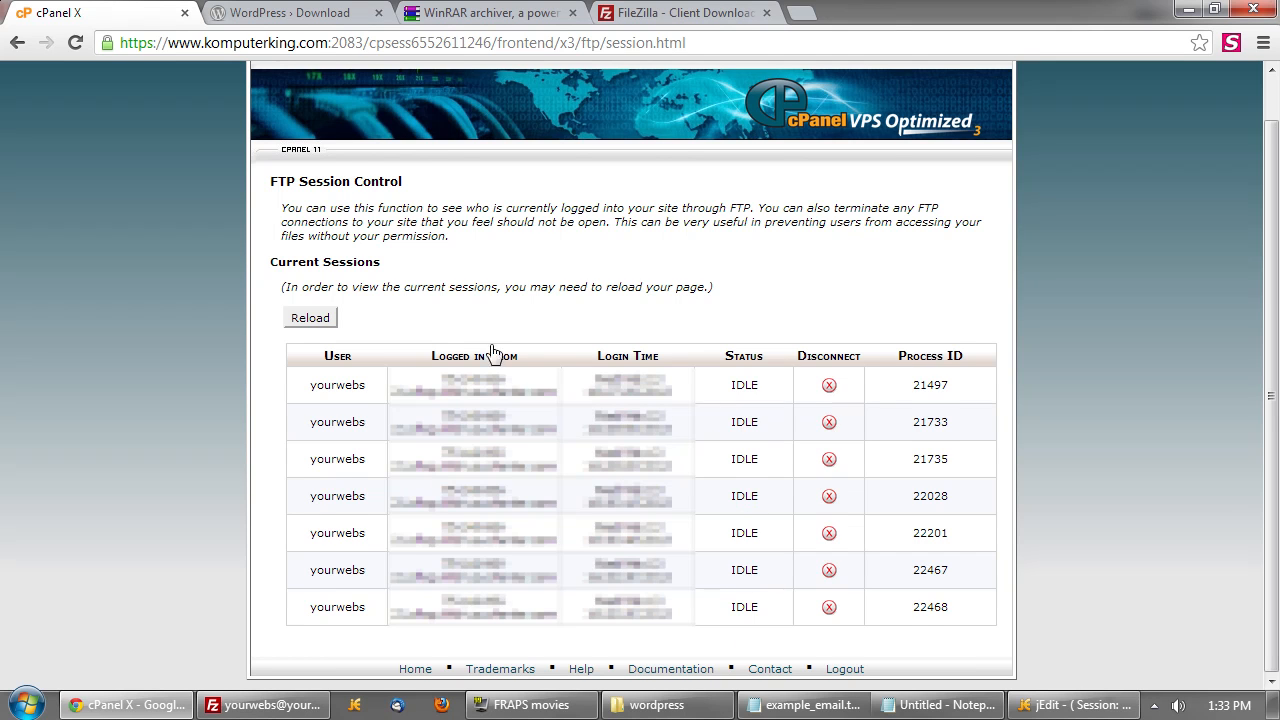
pyautogui.scroll(1, 267, 120)
pyautogui.click(266, 91)
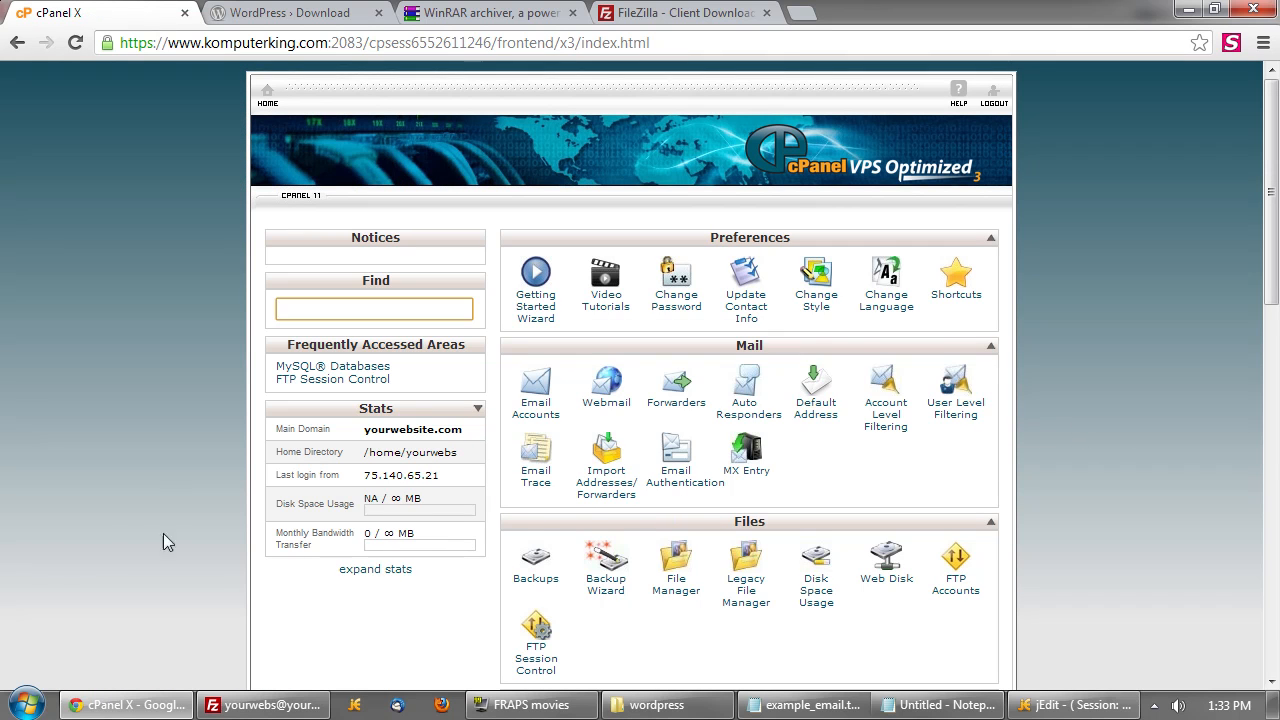
# Switch back to FileZilla and check the queued files and failed transfers lists for the WordPress upload.
pyautogui.click(262, 706)
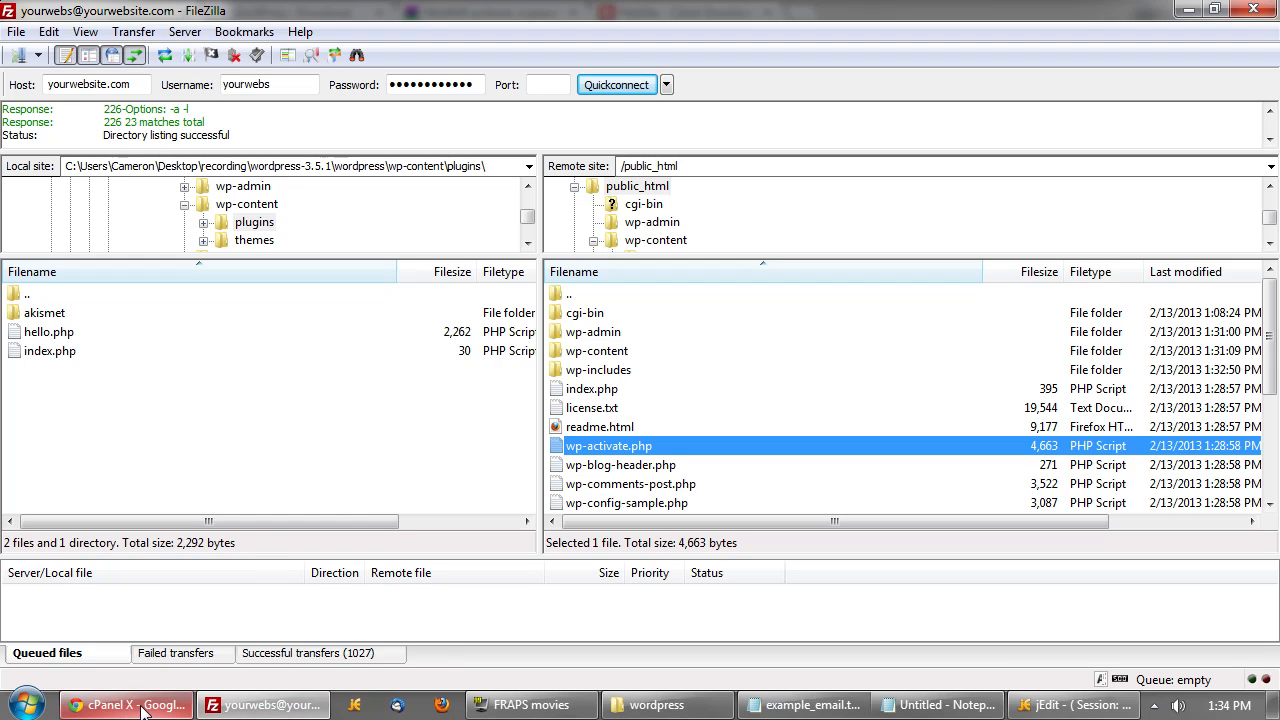
pyautogui.click(333, 614)
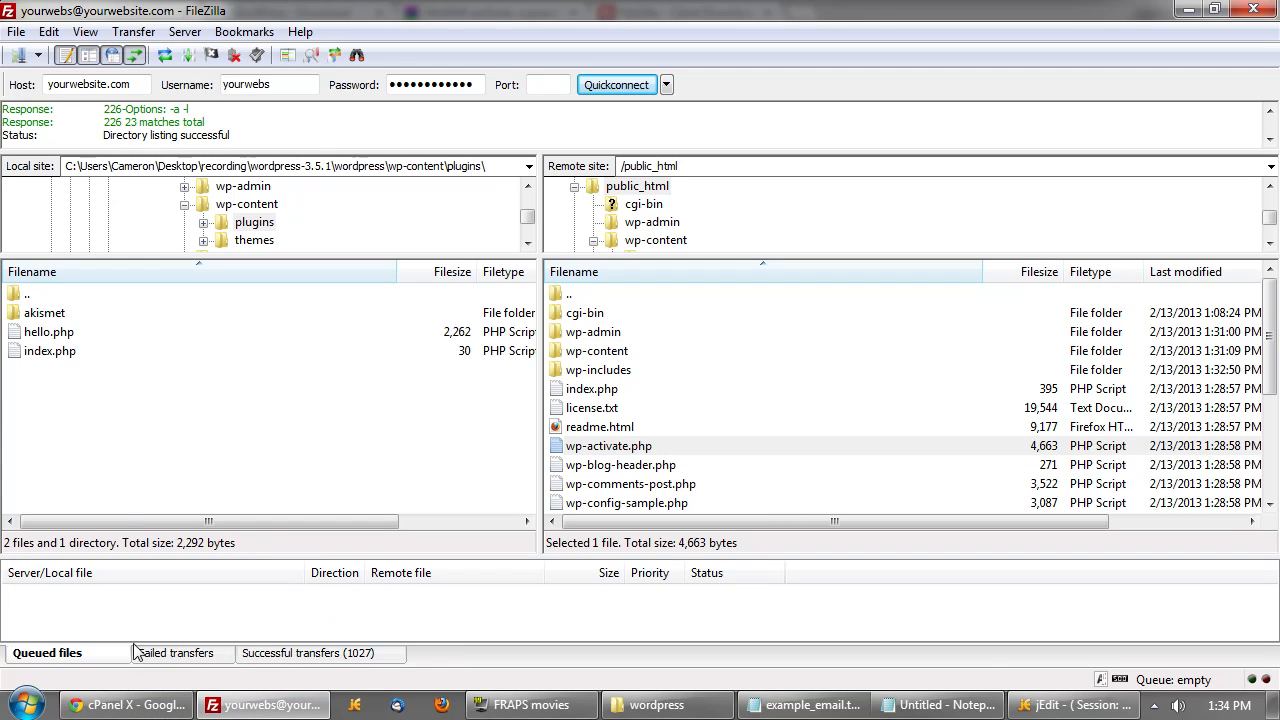
pyautogui.click(198, 658)
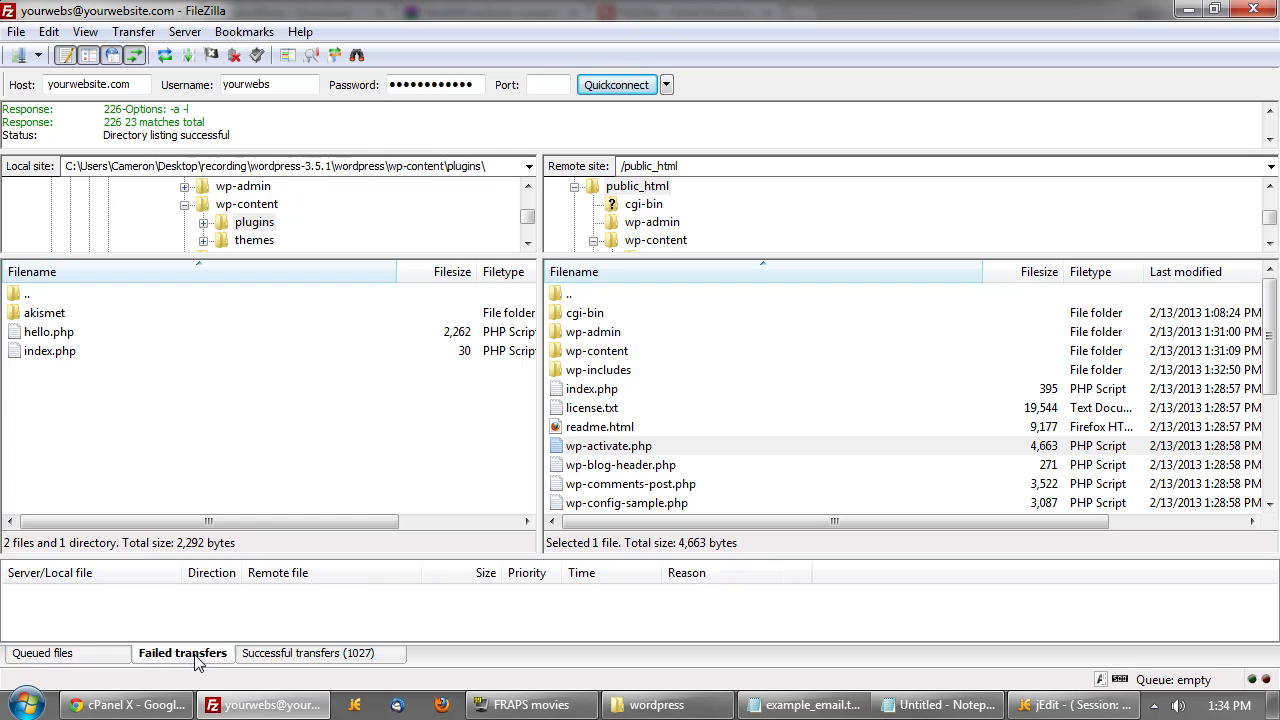
pyautogui.click(100, 658)
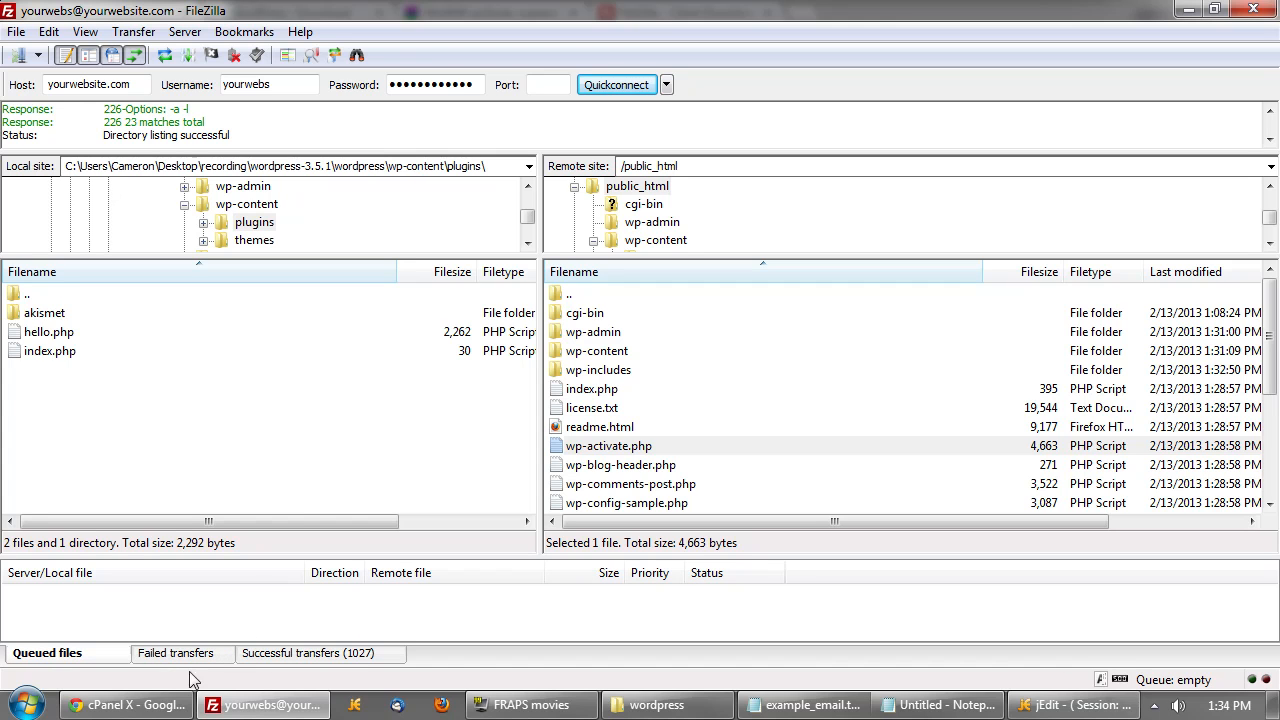
# Switch to Chrome and open yourwebsite.com in a new tab to start the WordPress installation.
pyautogui.click(148, 710)
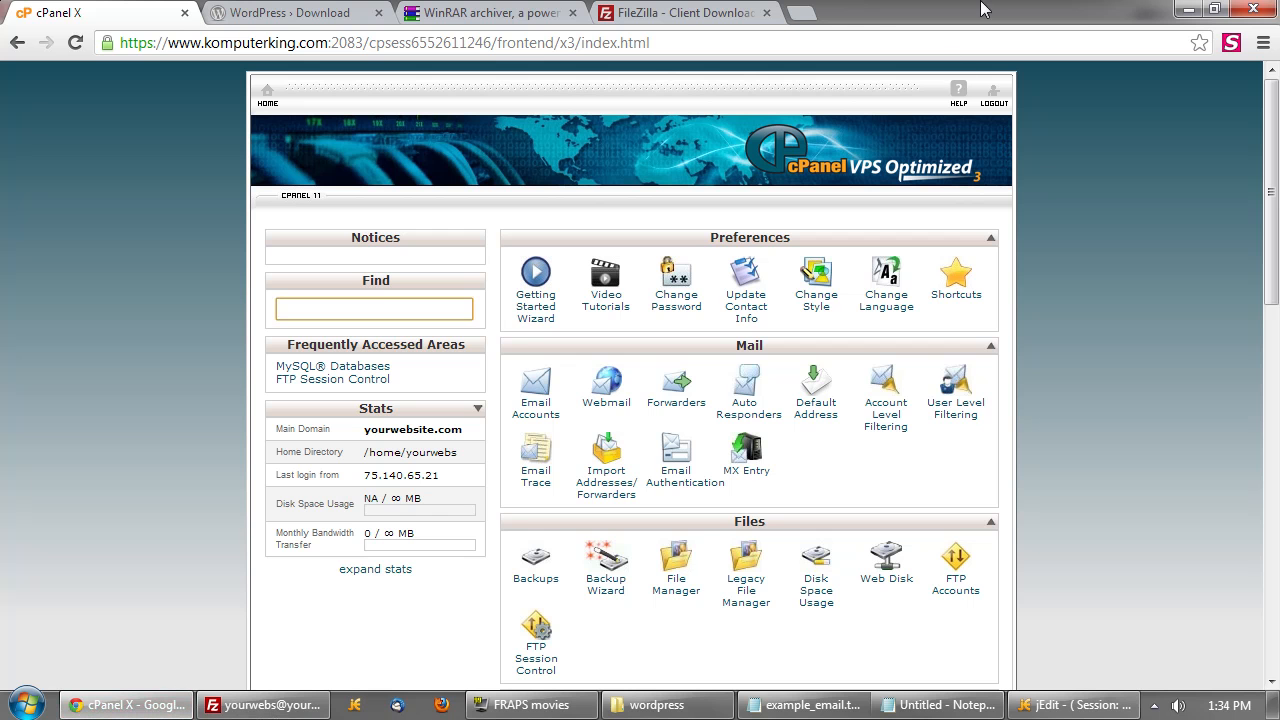
pyautogui.click(802, 13)
pyautogui.write('you')
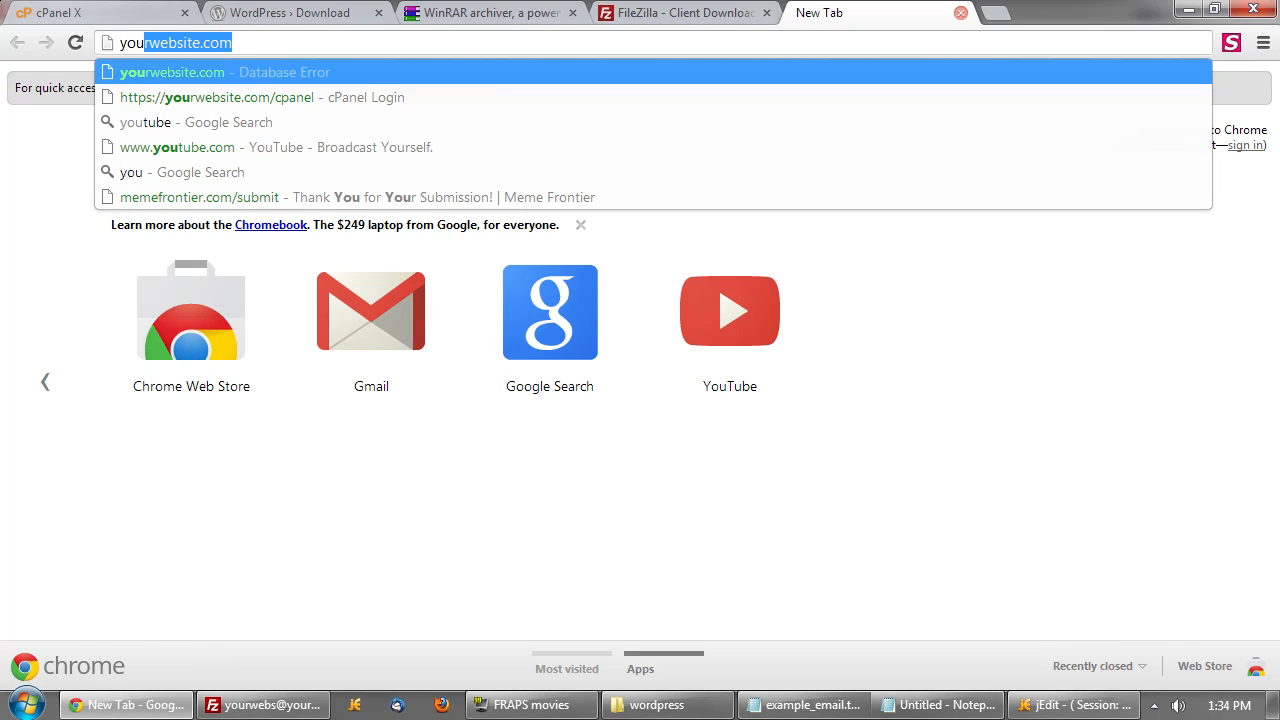
pyautogui.press('Return')
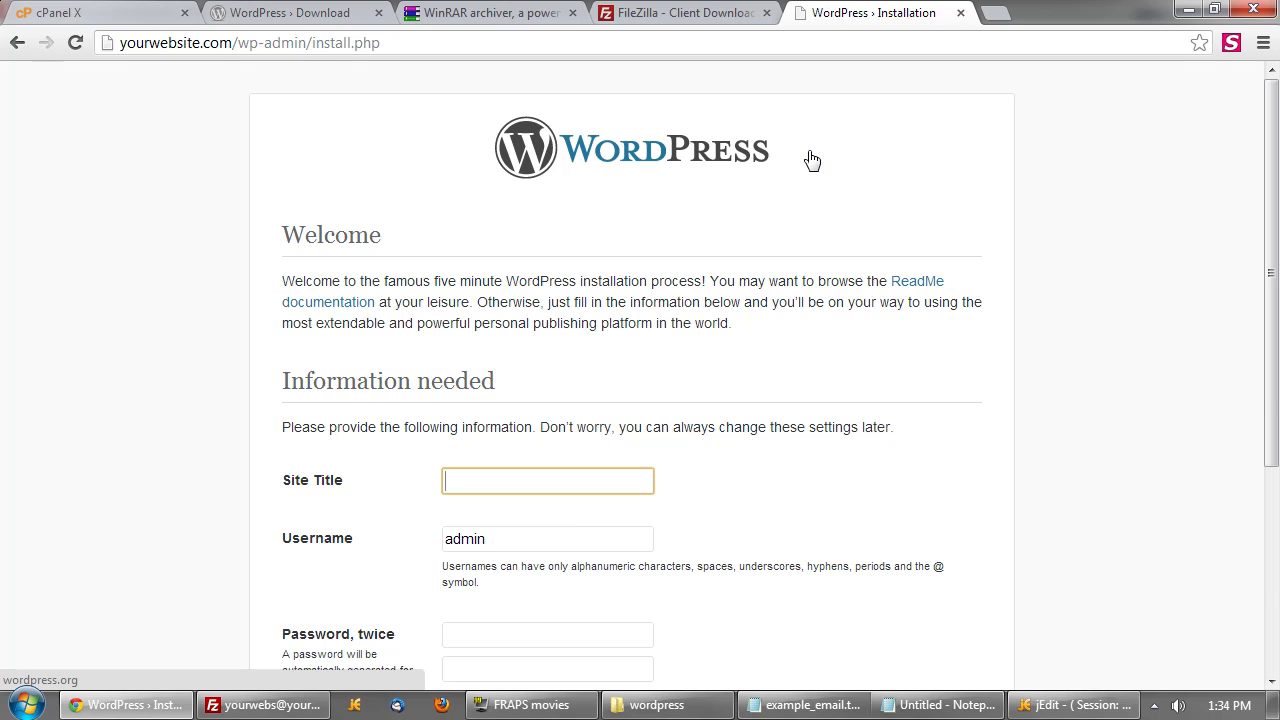
# Set the site title to Your Website, keeping admin as the username.
pyautogui.scroll(-2, 806, 260)
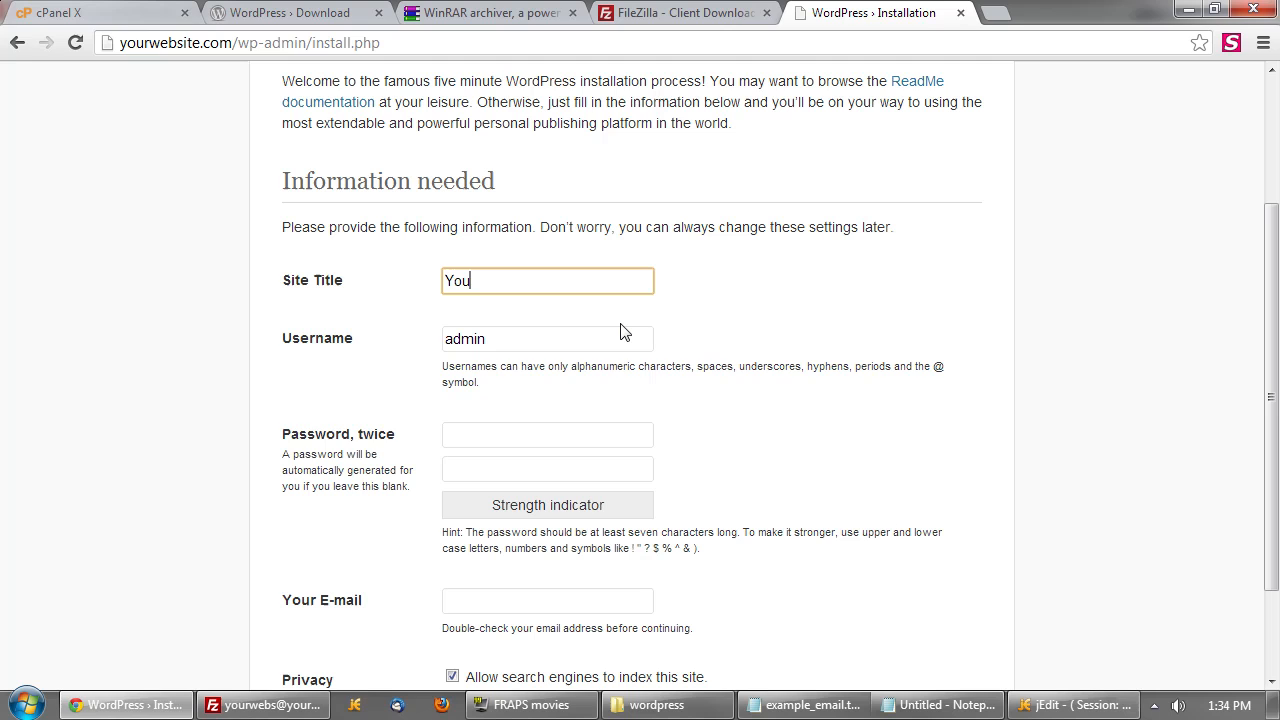
pyautogui.press('Tab')
pyautogui.press('Tab')
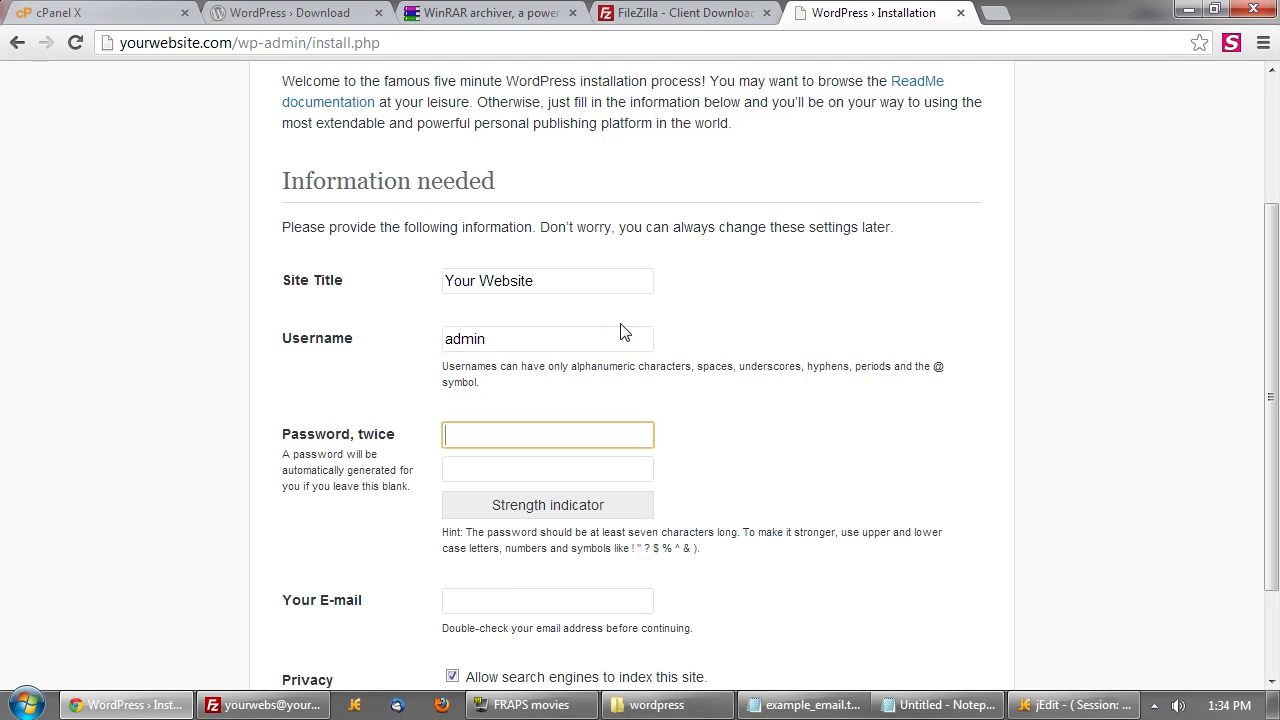
# Enter the admin account's password twice and fill in the administrator's e-mail address.
pyautogui.write('••••')
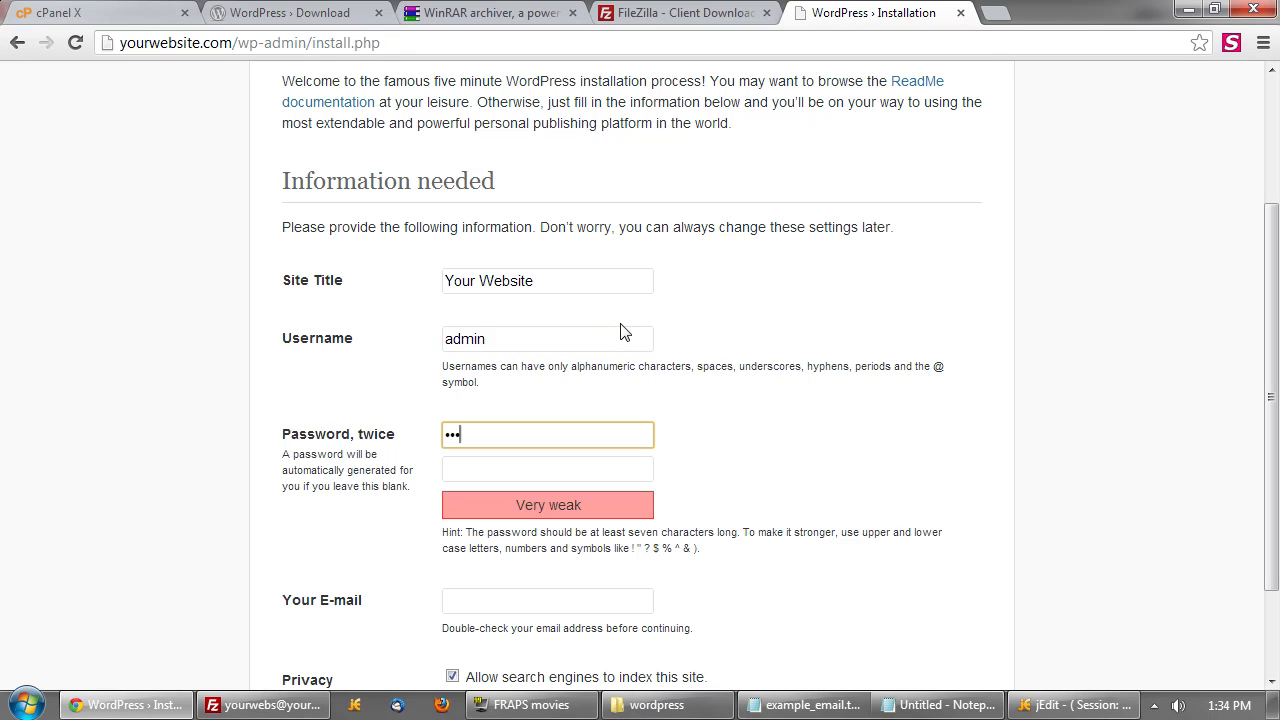
pyautogui.press('Tab')
pyautogui.write('••••')
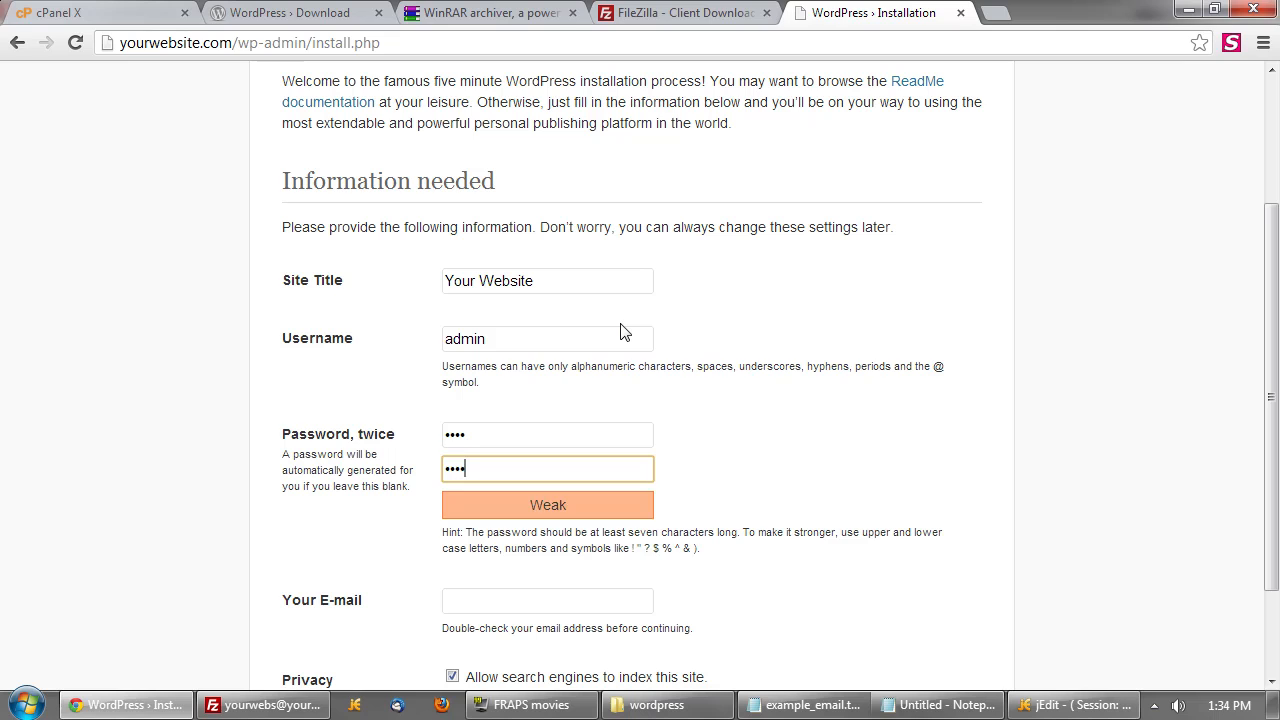
pyautogui.press('Tab')
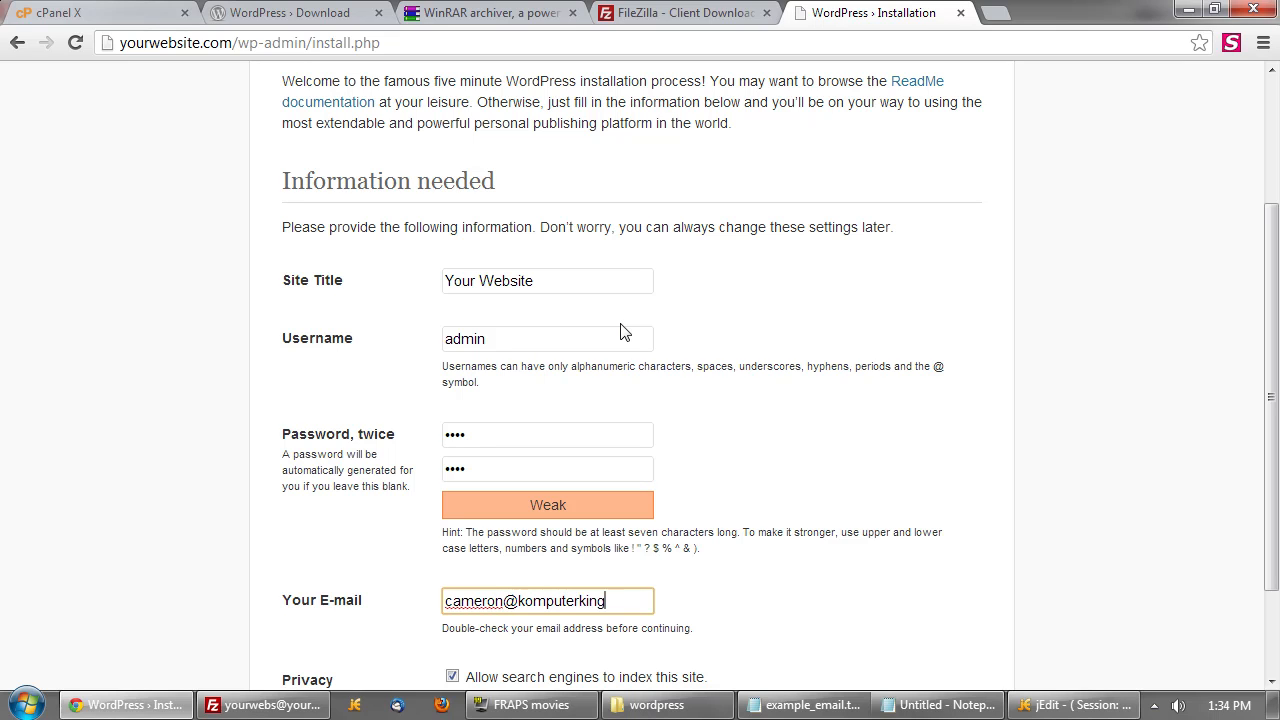
# Install WordPress with search engines allowed to index the site.
pyautogui.scroll(-2, 620, 332)
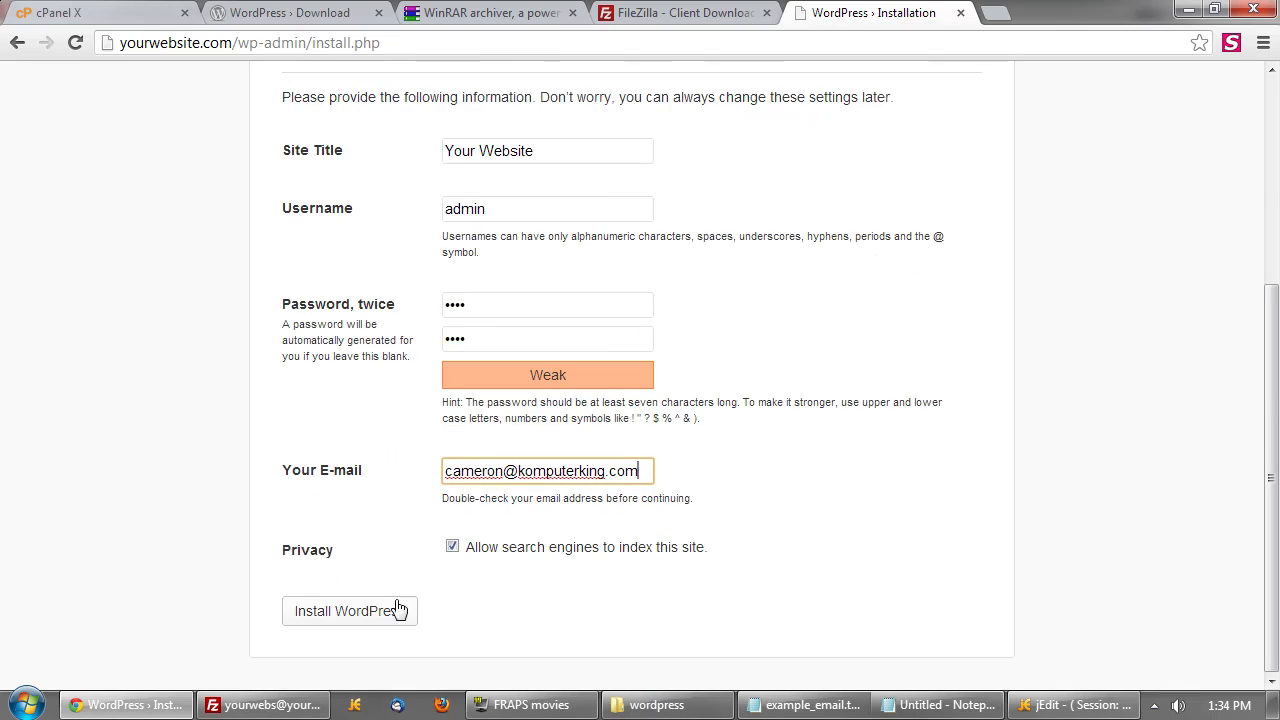
pyautogui.moveTo(778, 547); pyautogui.dragTo(502, 547)
pyautogui.click(562, 584)
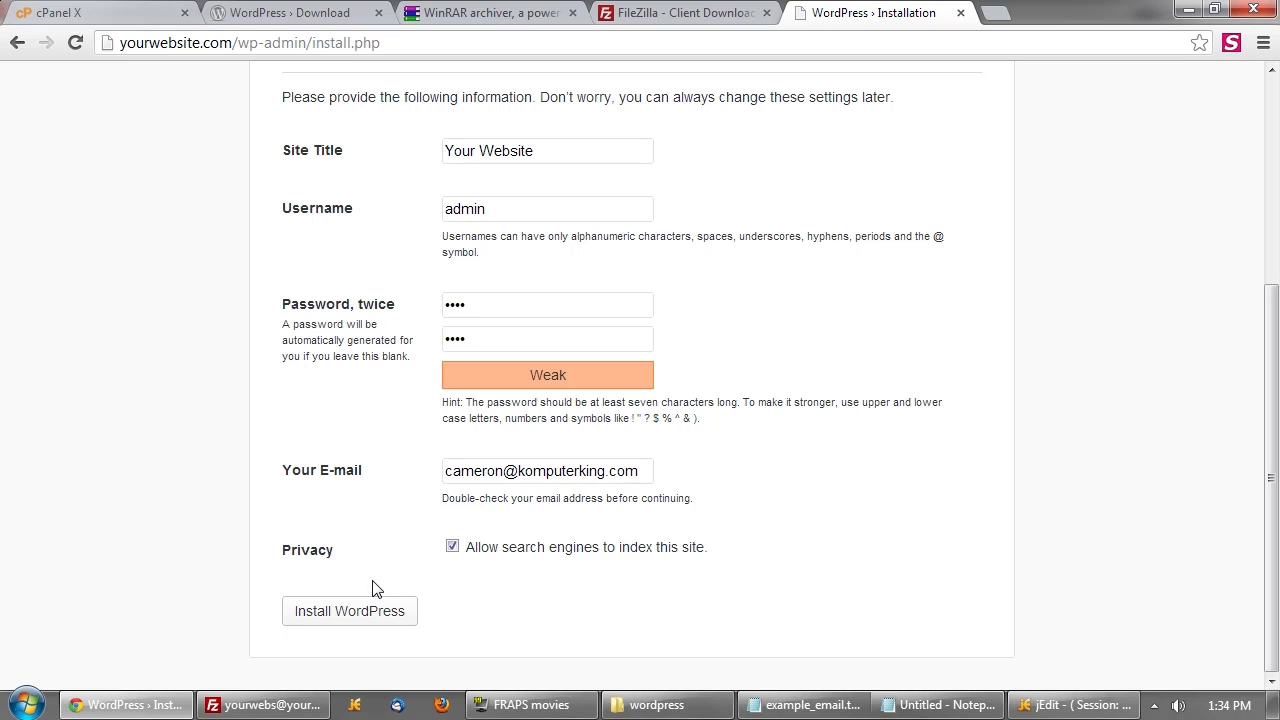
pyautogui.click(368, 615)
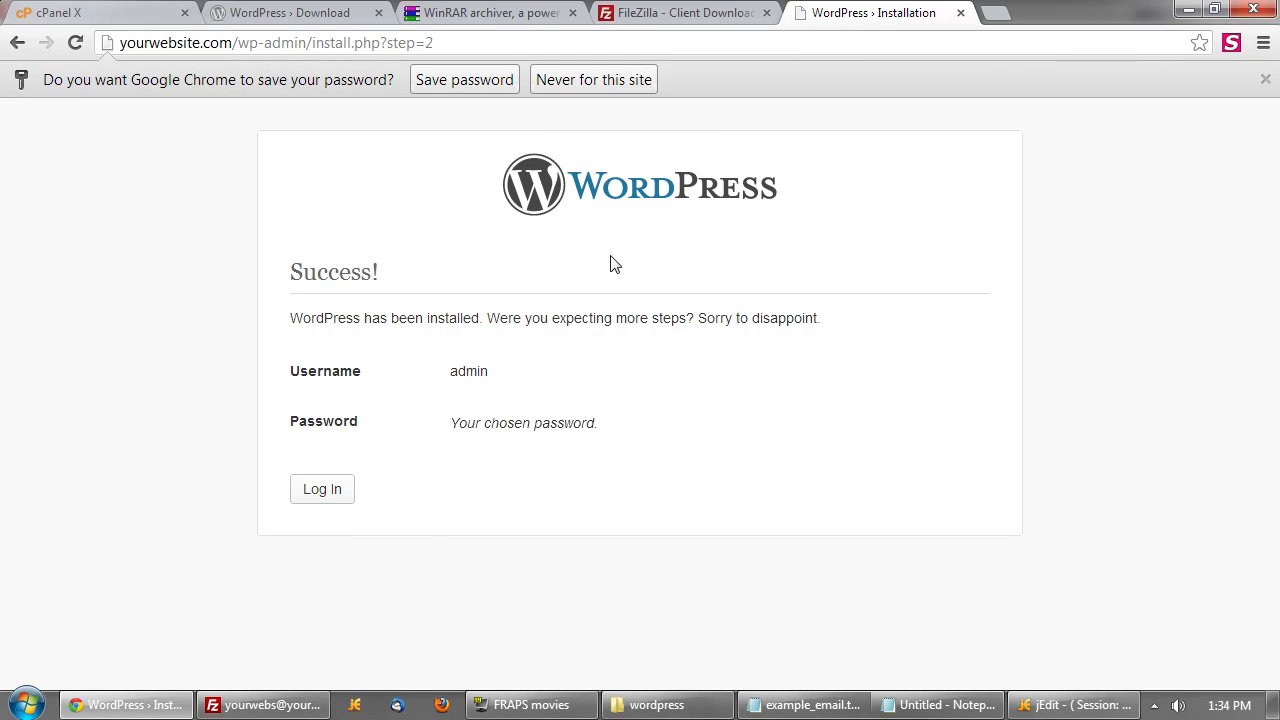
# Log in to the WordPress dashboard as admin with the account password.
pyautogui.click(335, 492)
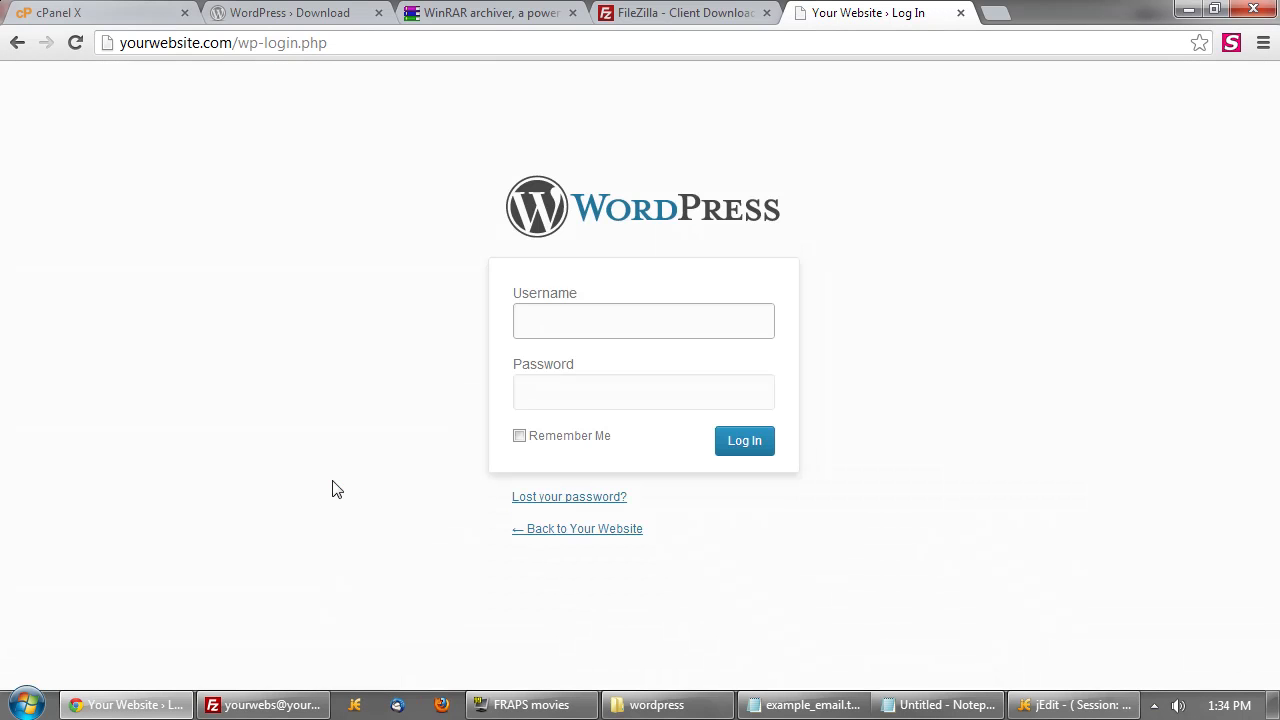
pyautogui.write('admin')
pyautogui.press('Tab')
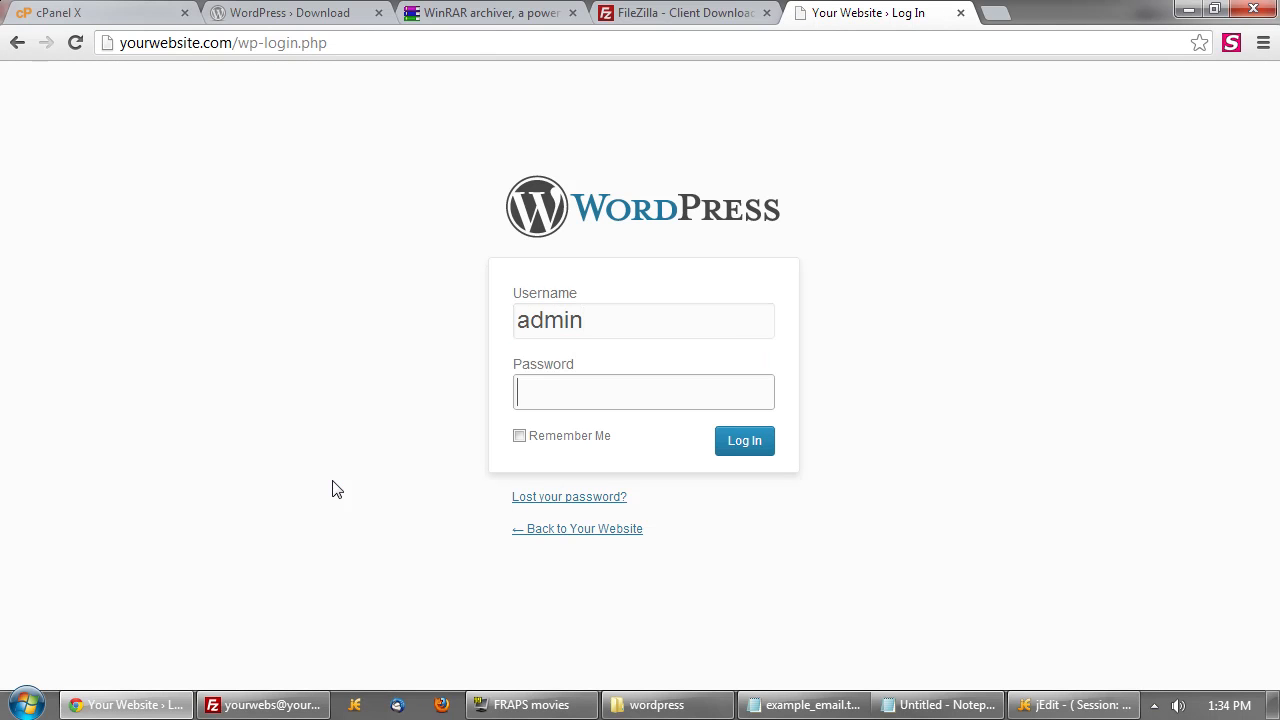
pyautogui.write('••••')
pyautogui.press('Return')
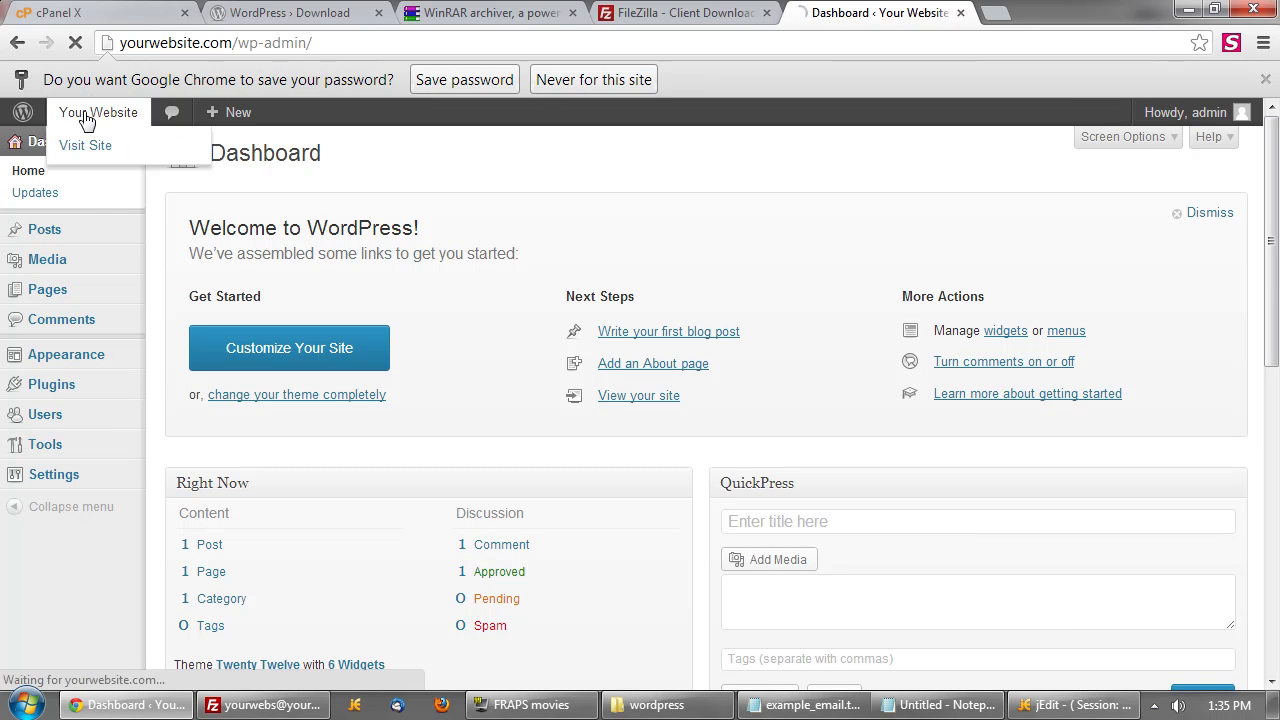
# Visit the Your Website front page from the dashboard and look through its default content.
pyautogui.click(87, 118)
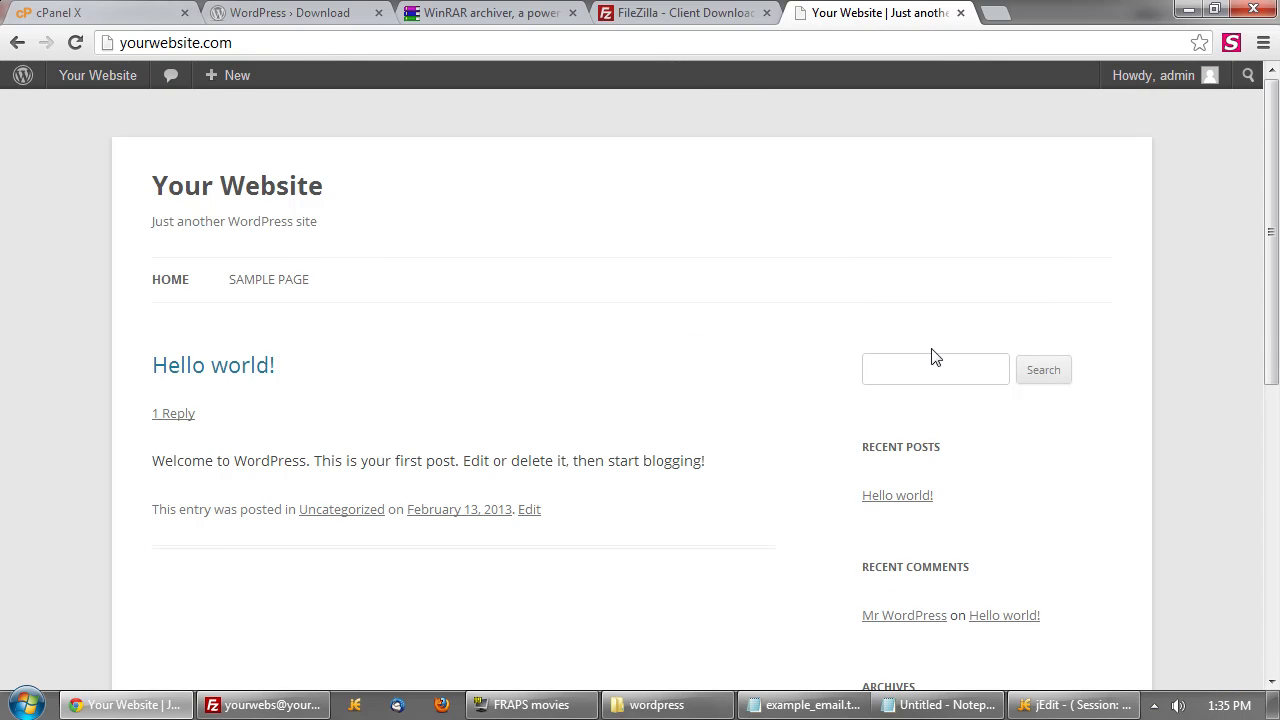
pyautogui.scroll(-5, 935, 358)
pyautogui.scroll(5, 923, 380)
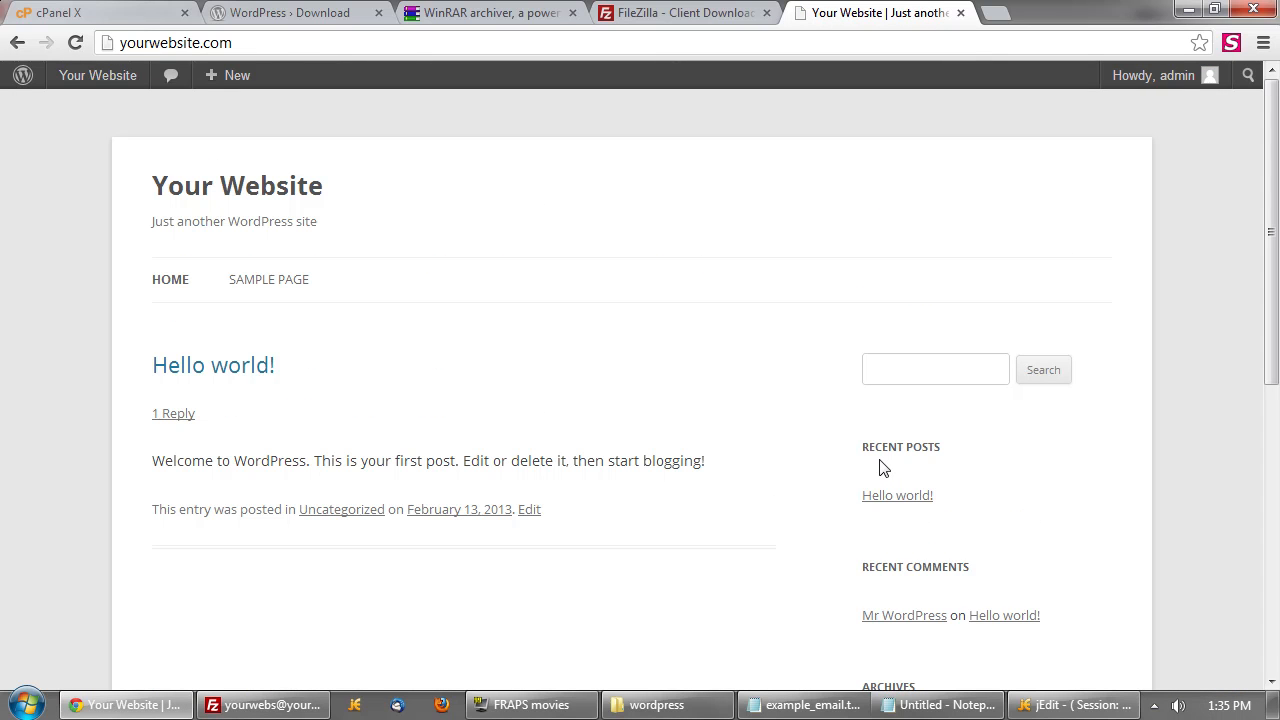